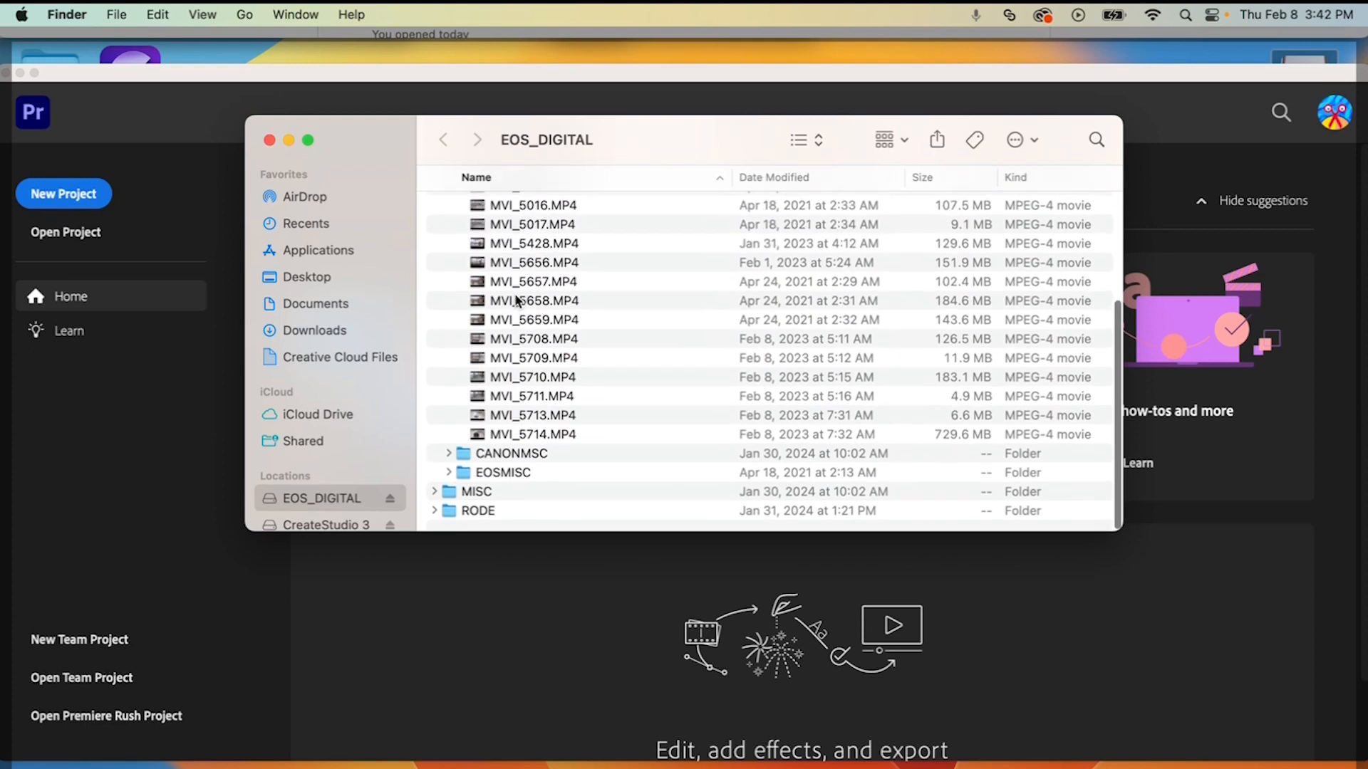
Step: Preview MVI_5714.MP4 on the EOS_DIGITAL card and copy it into the Reach Through folder on the desktop
left_click(550, 438)
key("space")
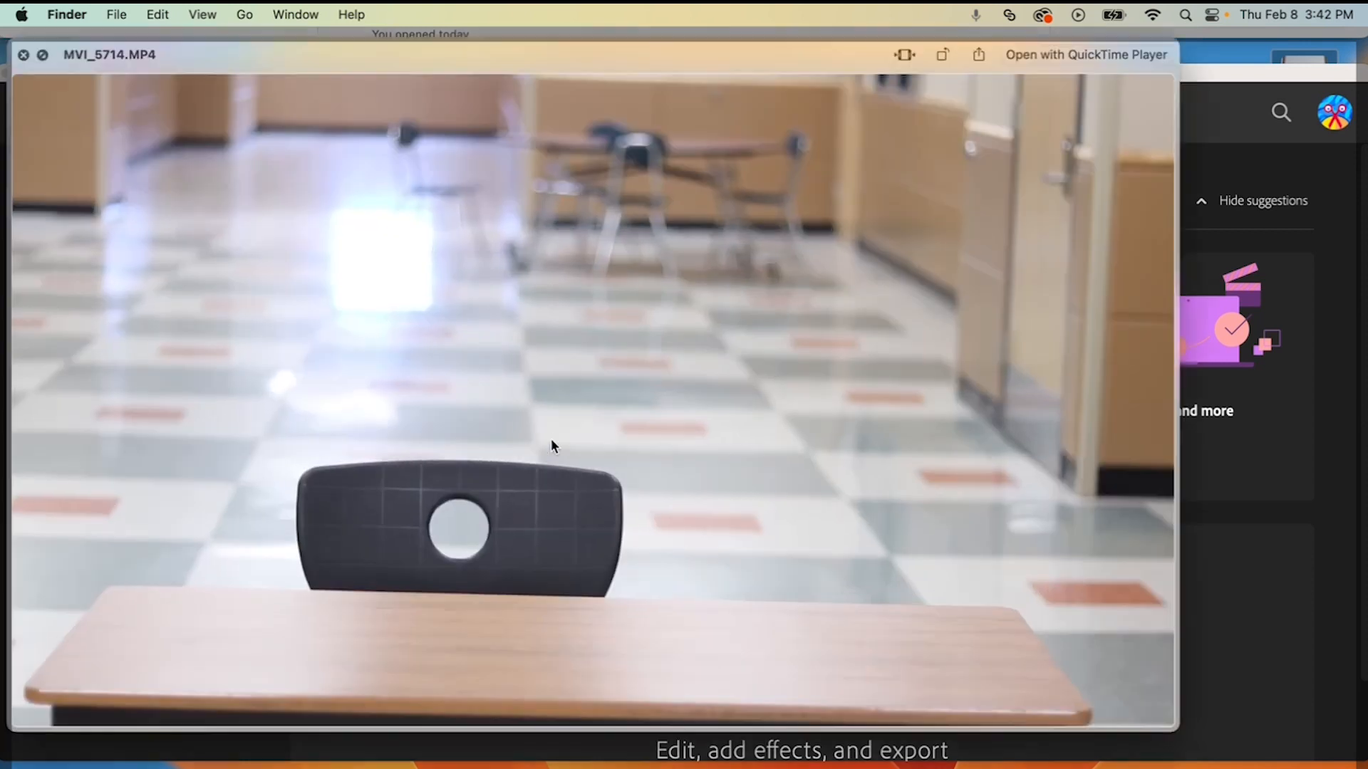
key("space")
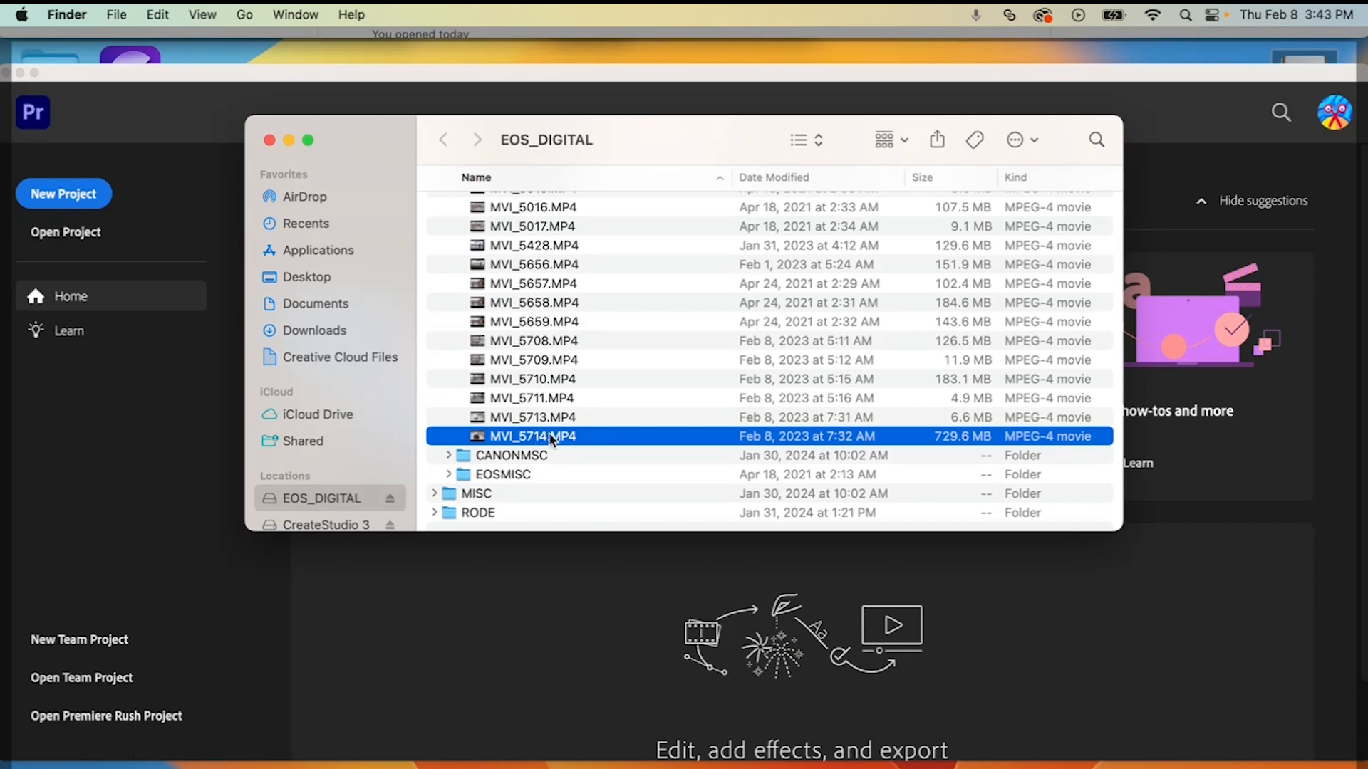
left_click_drag(552, 443, 1174, 141)
key("F11")
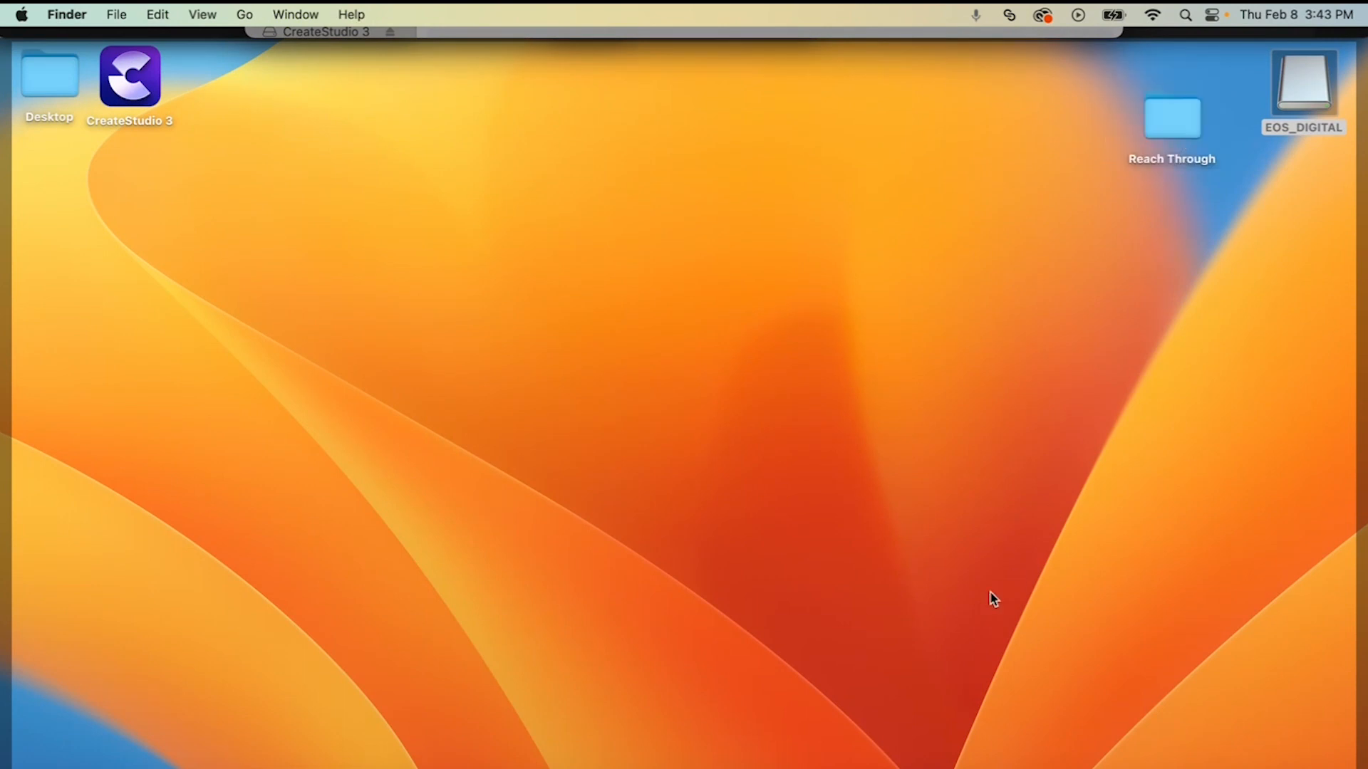
Step: Switch to Premiere Pro, start a new project and set its location to the Reach Through folder on the Desktop
left_click(927, 768)
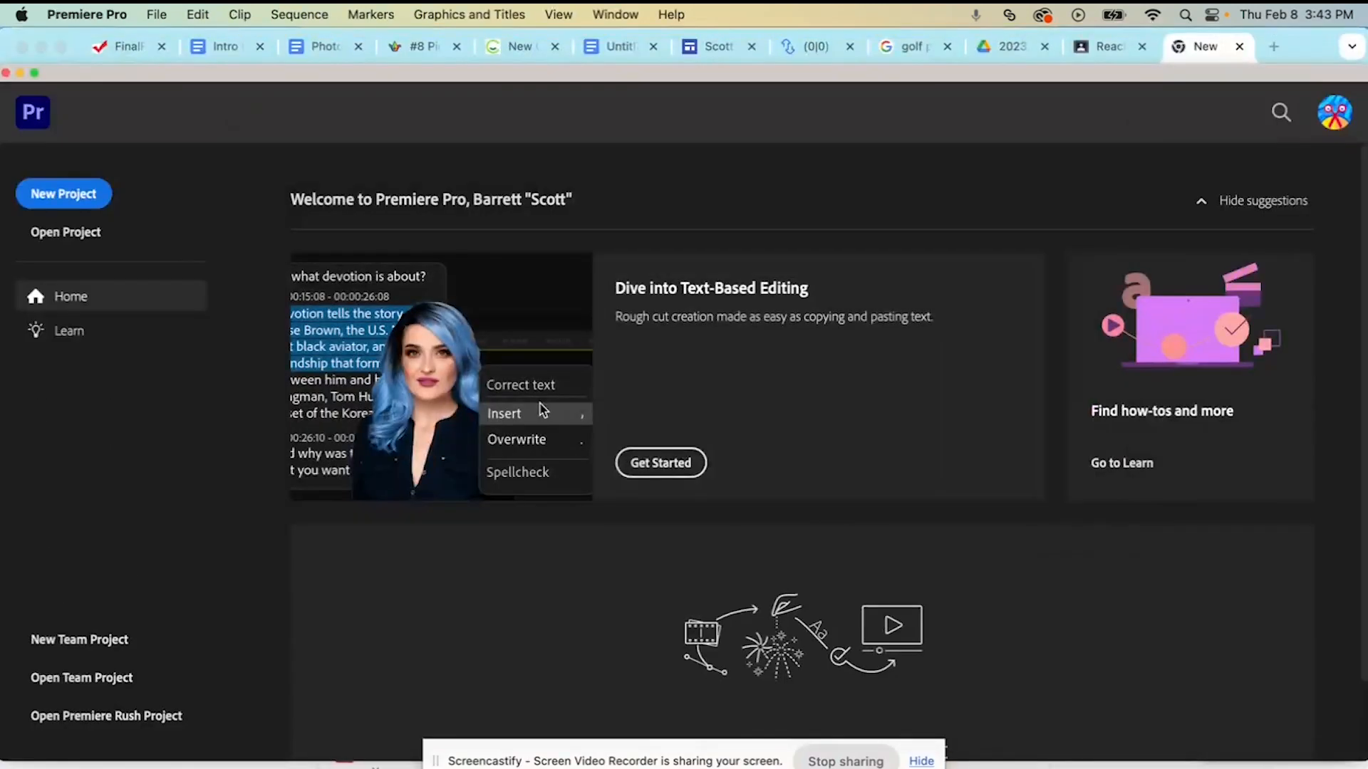
left_click(61, 206)
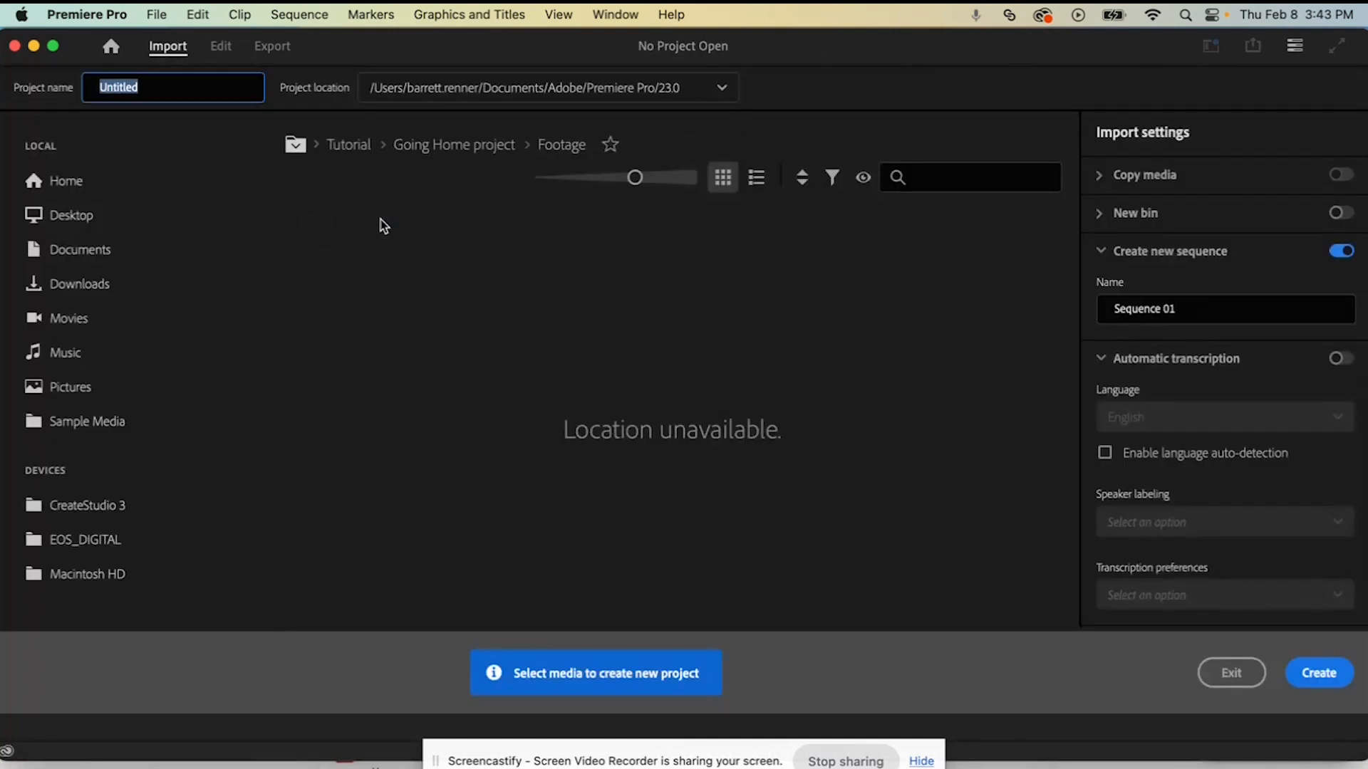
left_click(515, 95)
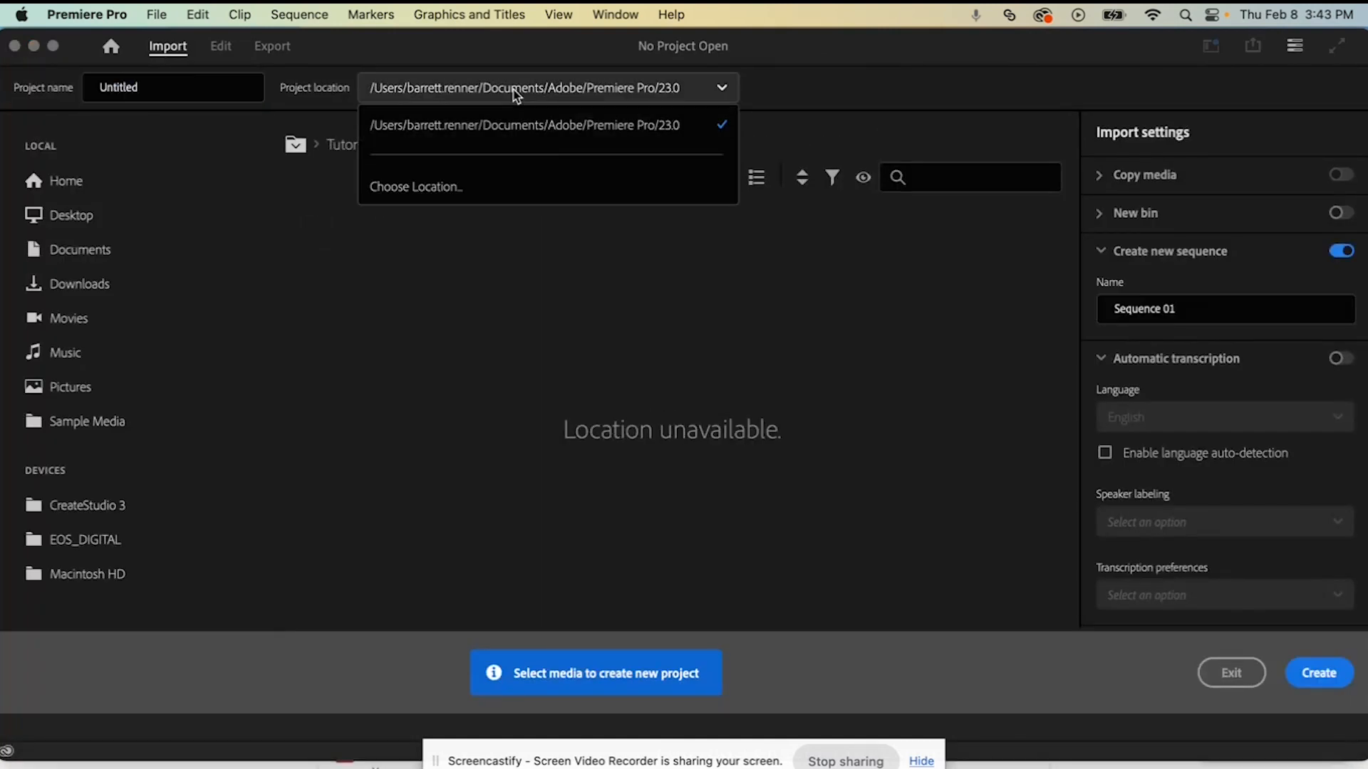
left_click(445, 187)
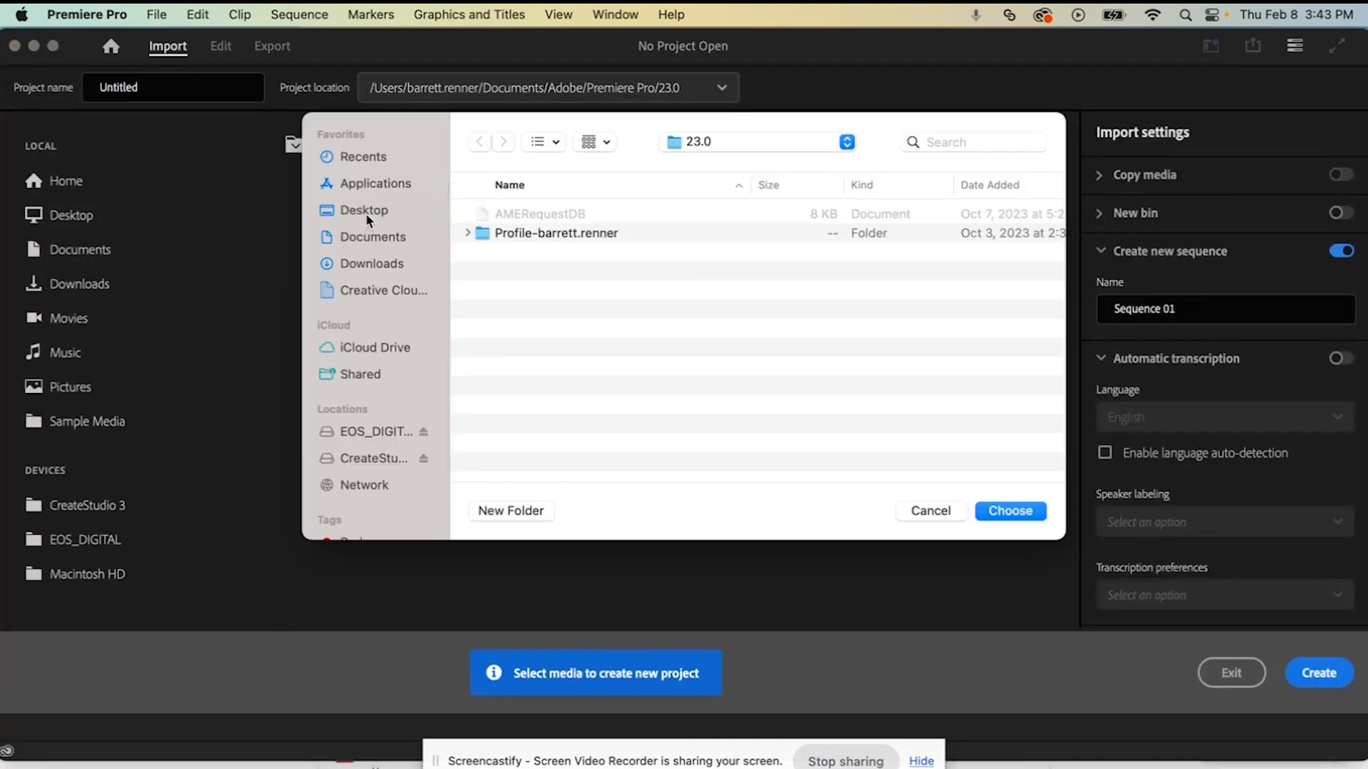
left_click(365, 213)
left_click(532, 230)
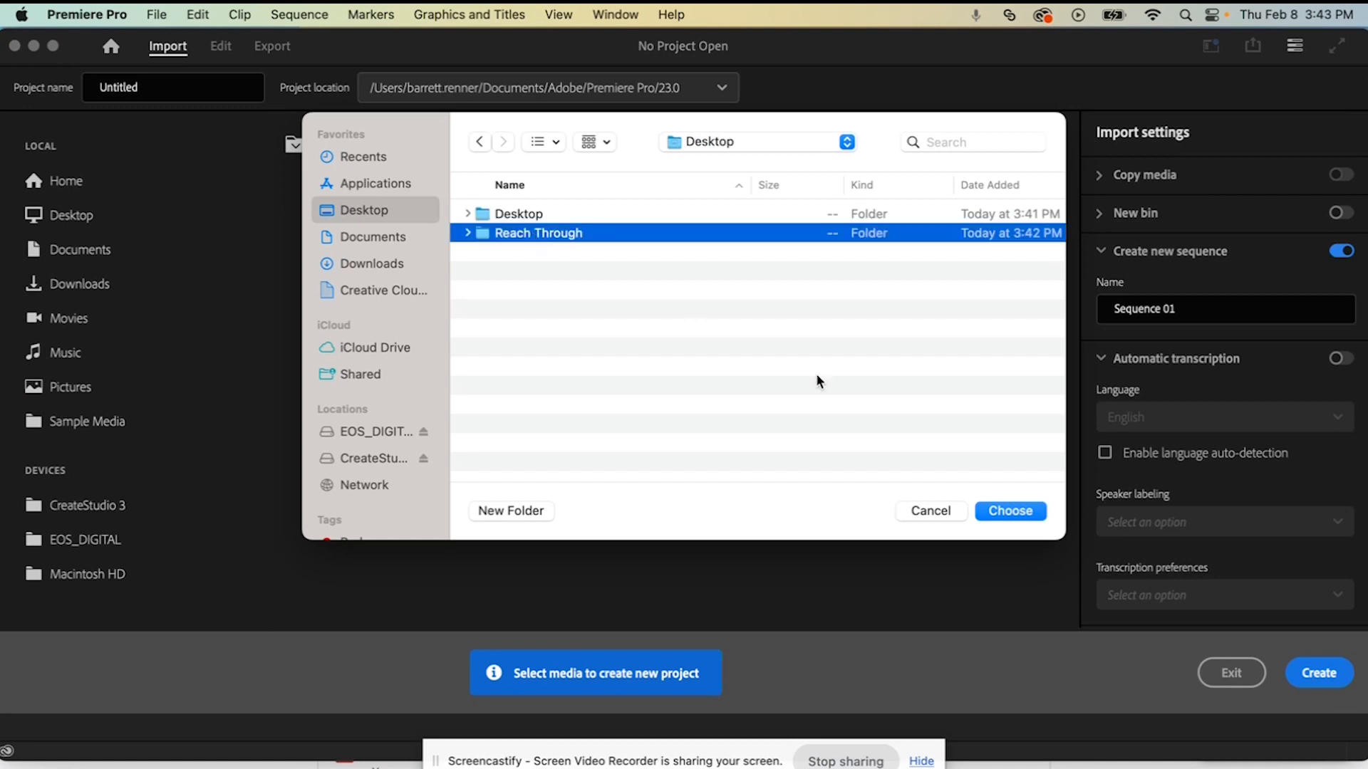
left_click(1010, 512)
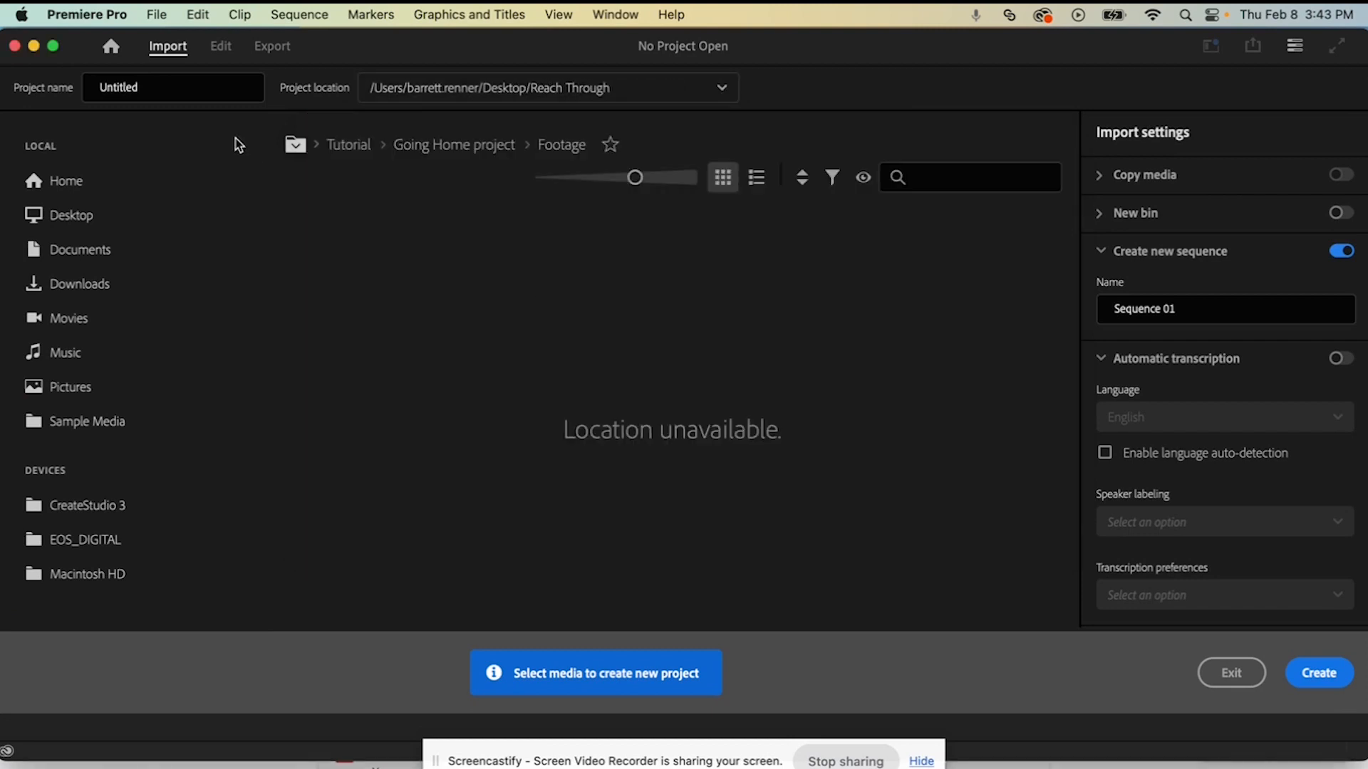
Step: Name the project Reach Through and create it
double_click(126, 89)
type("Reach Through")
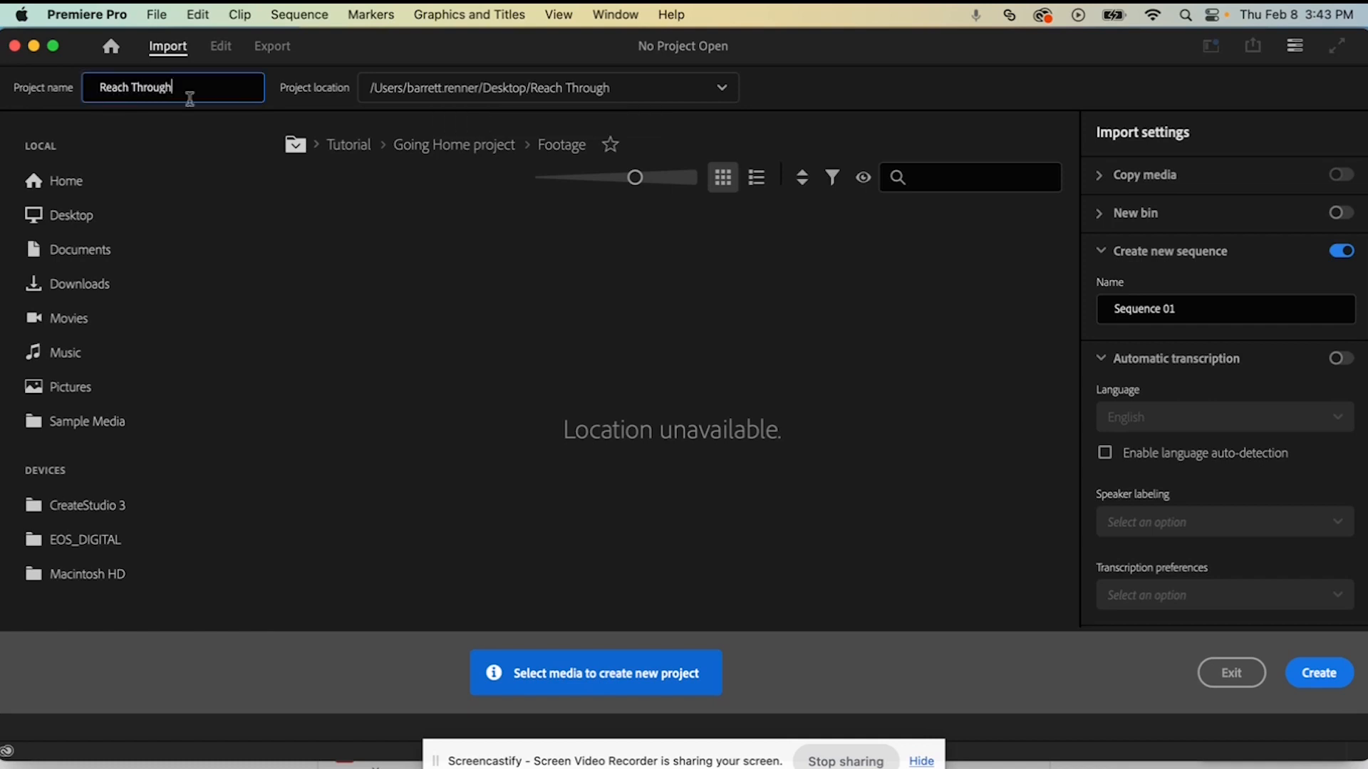
left_click(1319, 675)
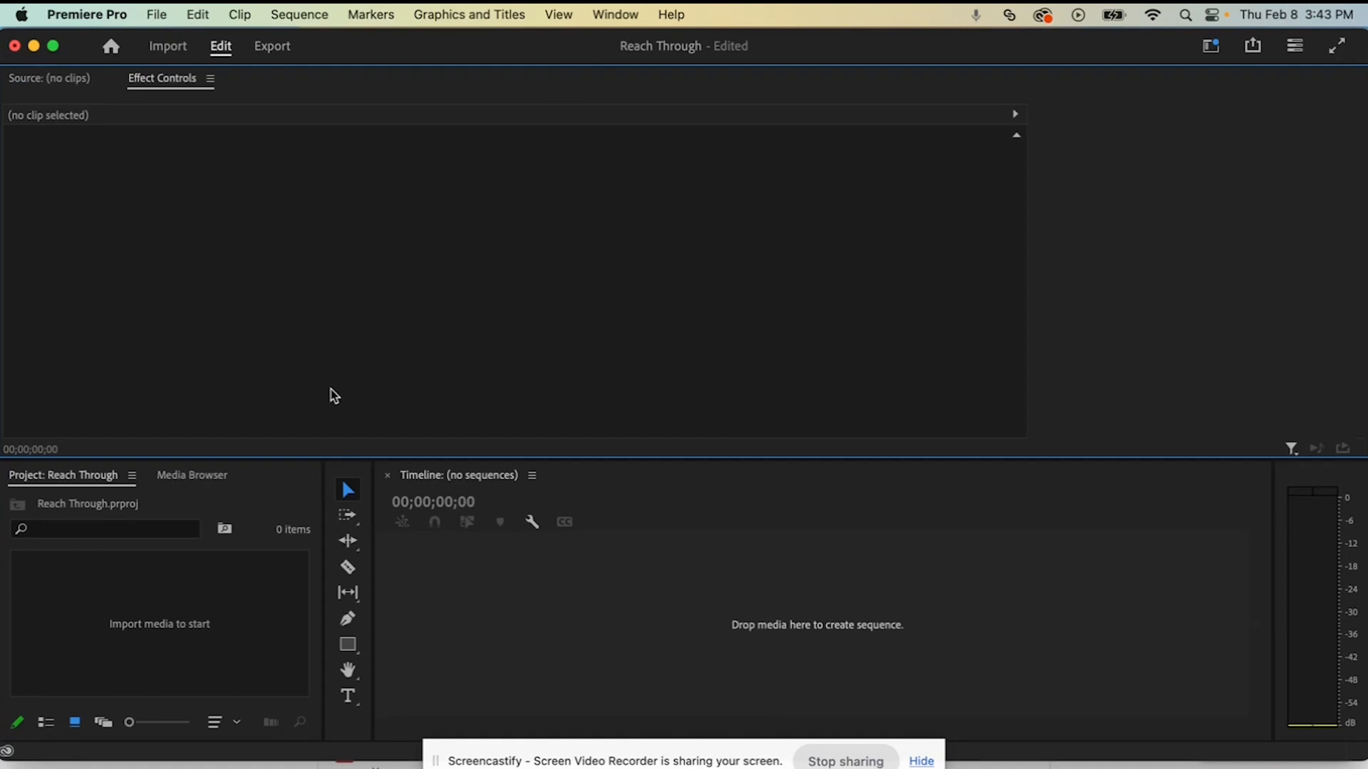
Step: Close the empty timeline, then reset the workspace to its saved layout
left_click(388, 476)
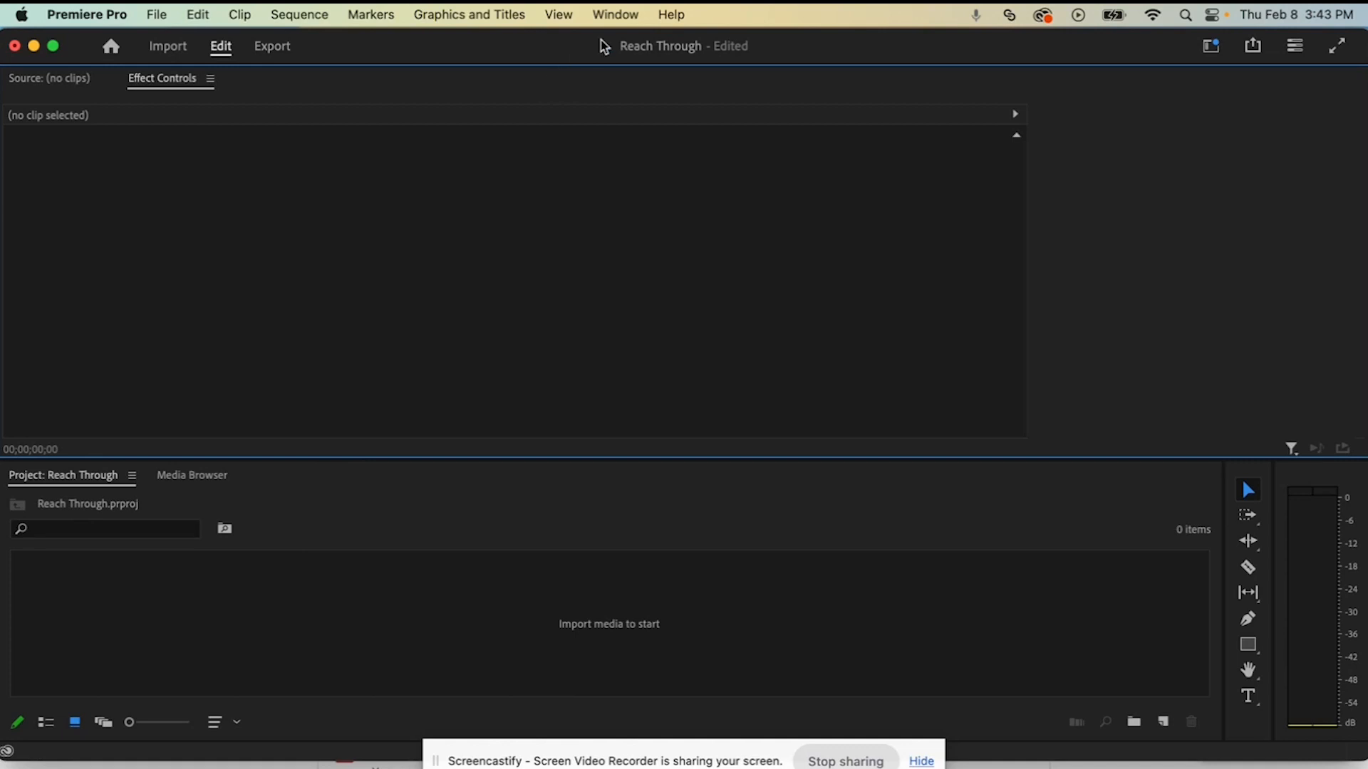
left_click(620, 17)
mouse_move(631, 44)
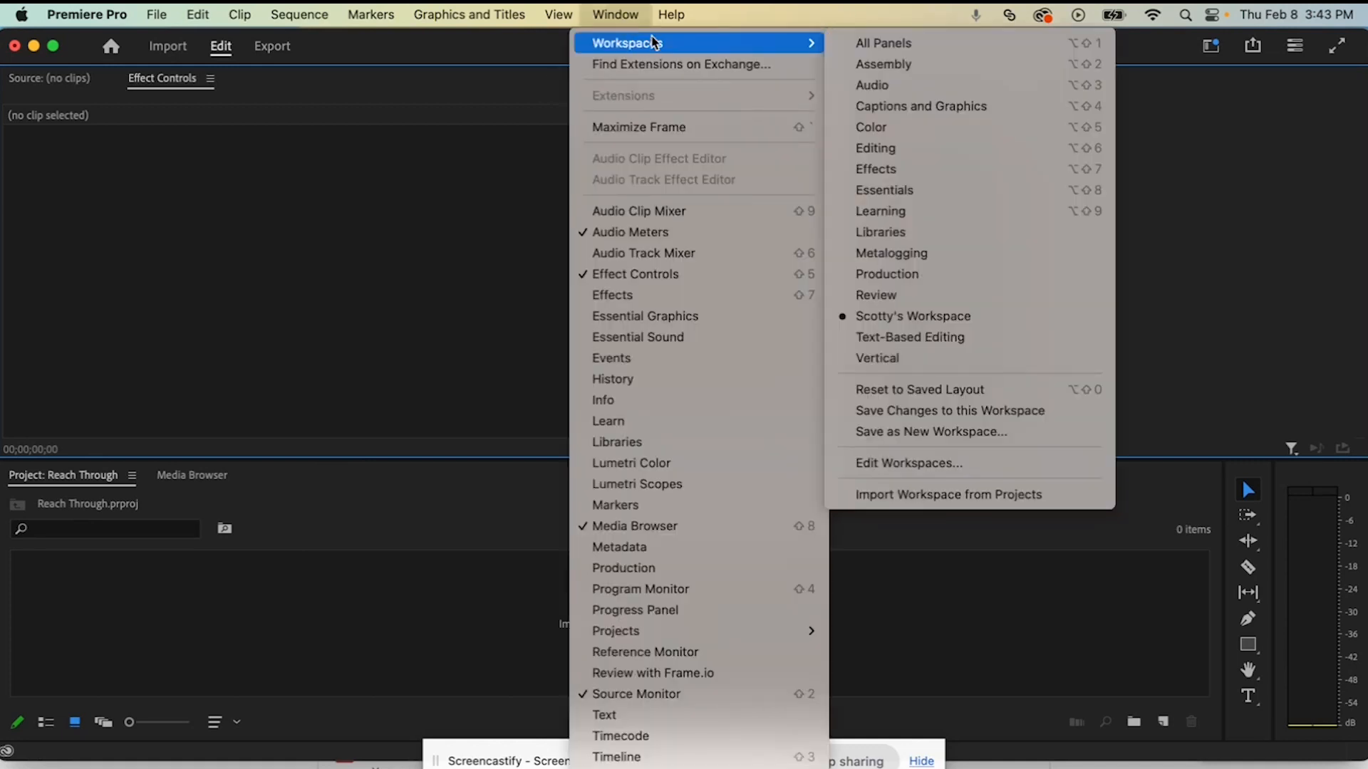
left_click(954, 392)
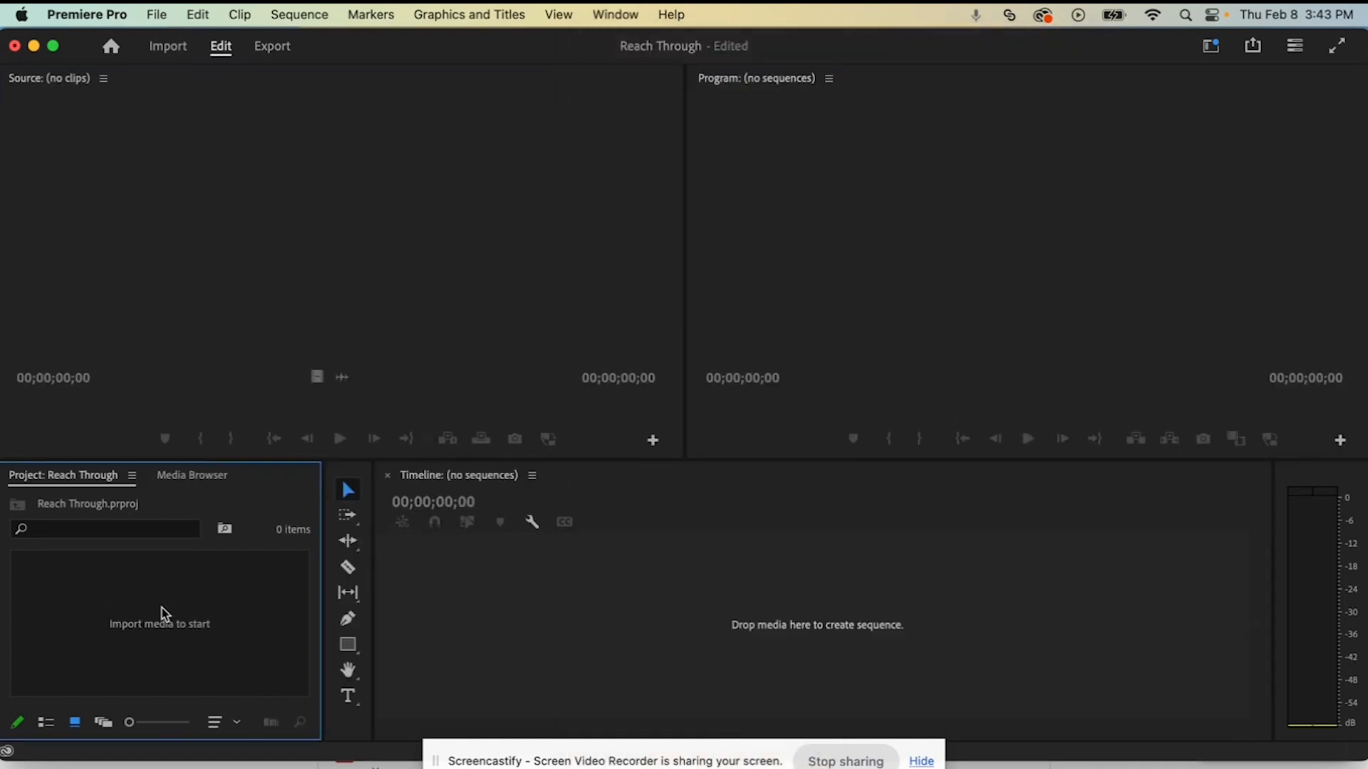
Step: Import MVI_5714.MP4 from the Reach Through folder and create a sequence from it in the timeline
double_click(162, 637)
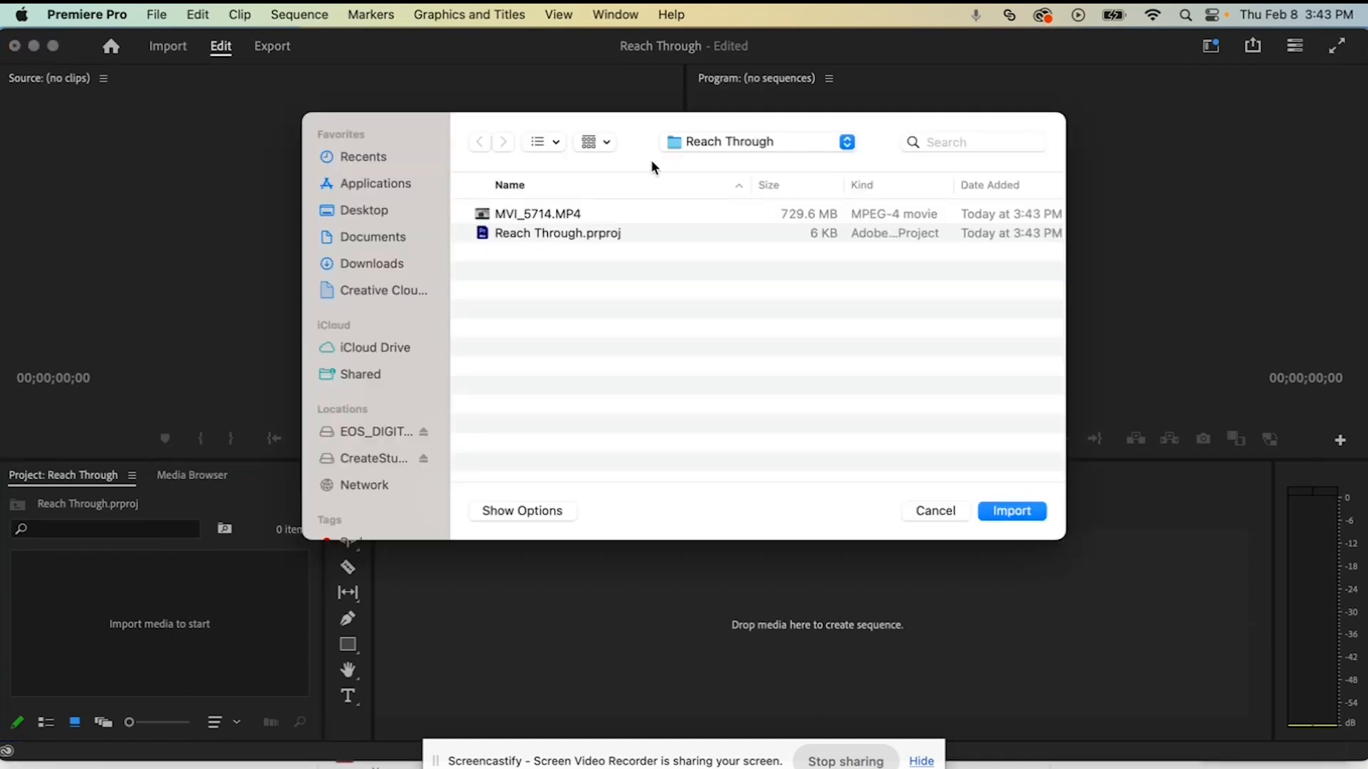
left_click(567, 217)
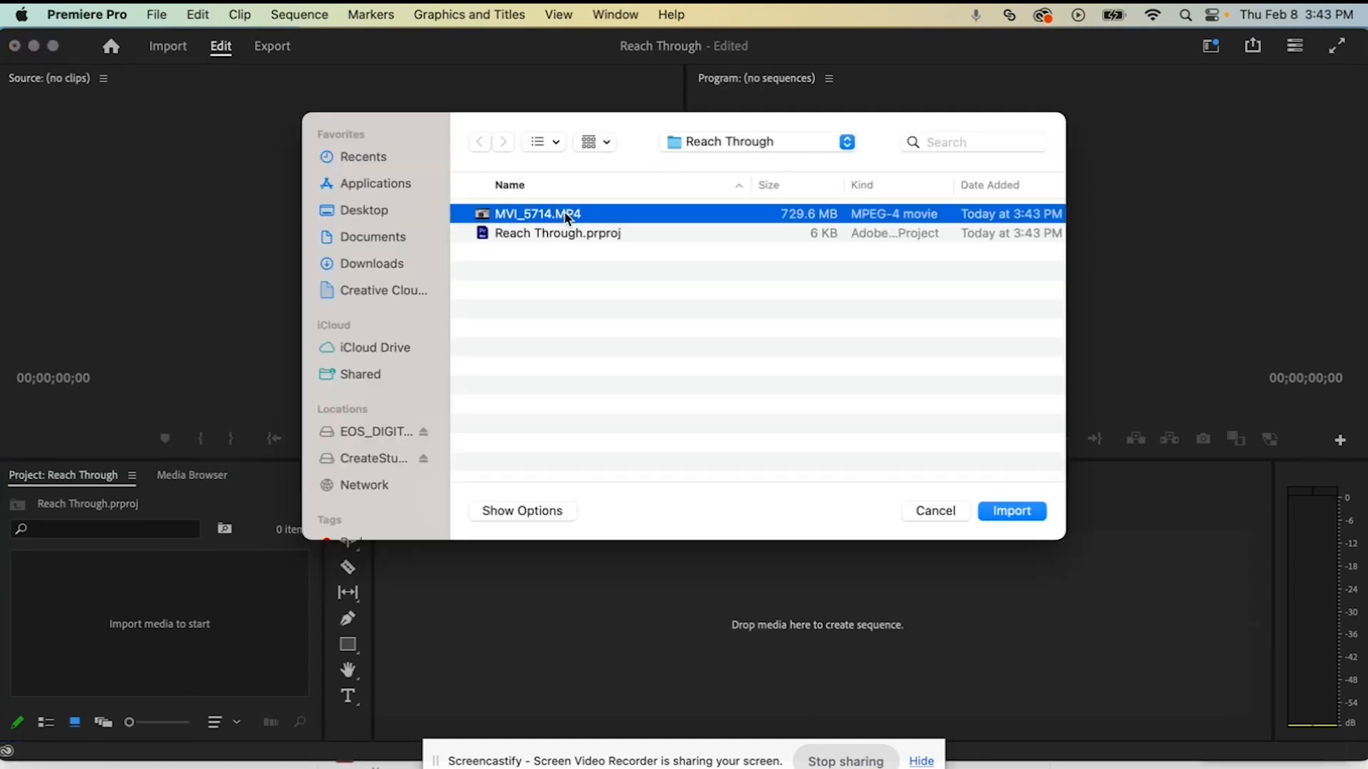
left_click(1006, 512)
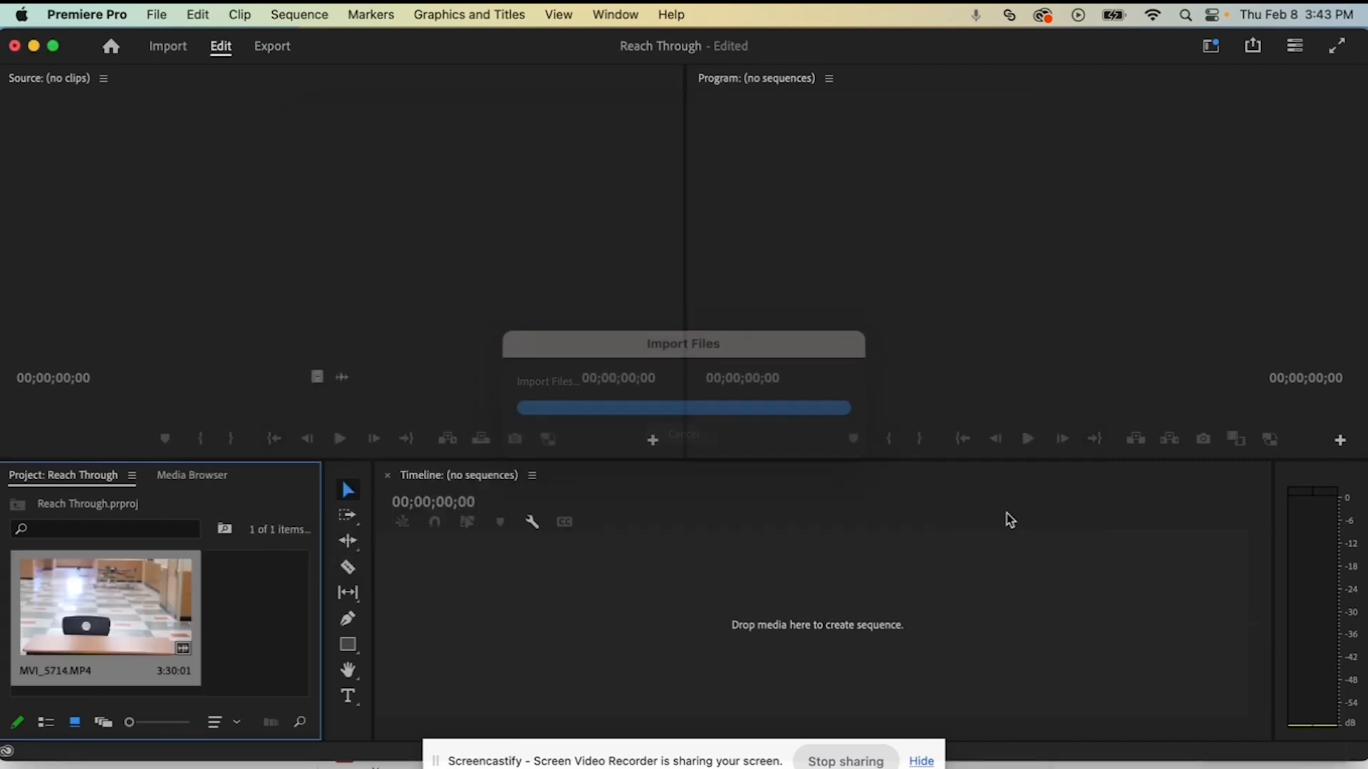
left_click_drag(166, 617, 485, 580)
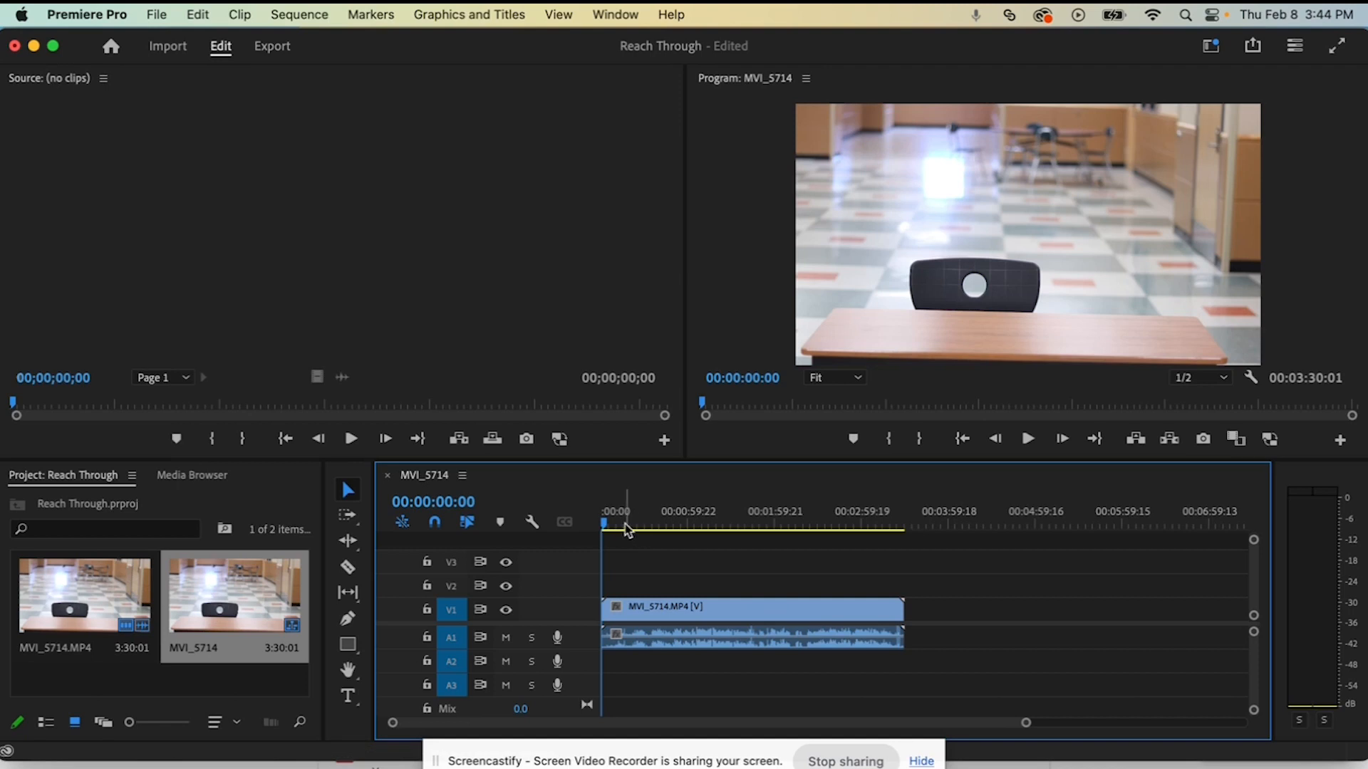
Step: Split the clip at 00:00:34:16 and delete the part before the cut
left_click_drag(625, 529, 648, 529)
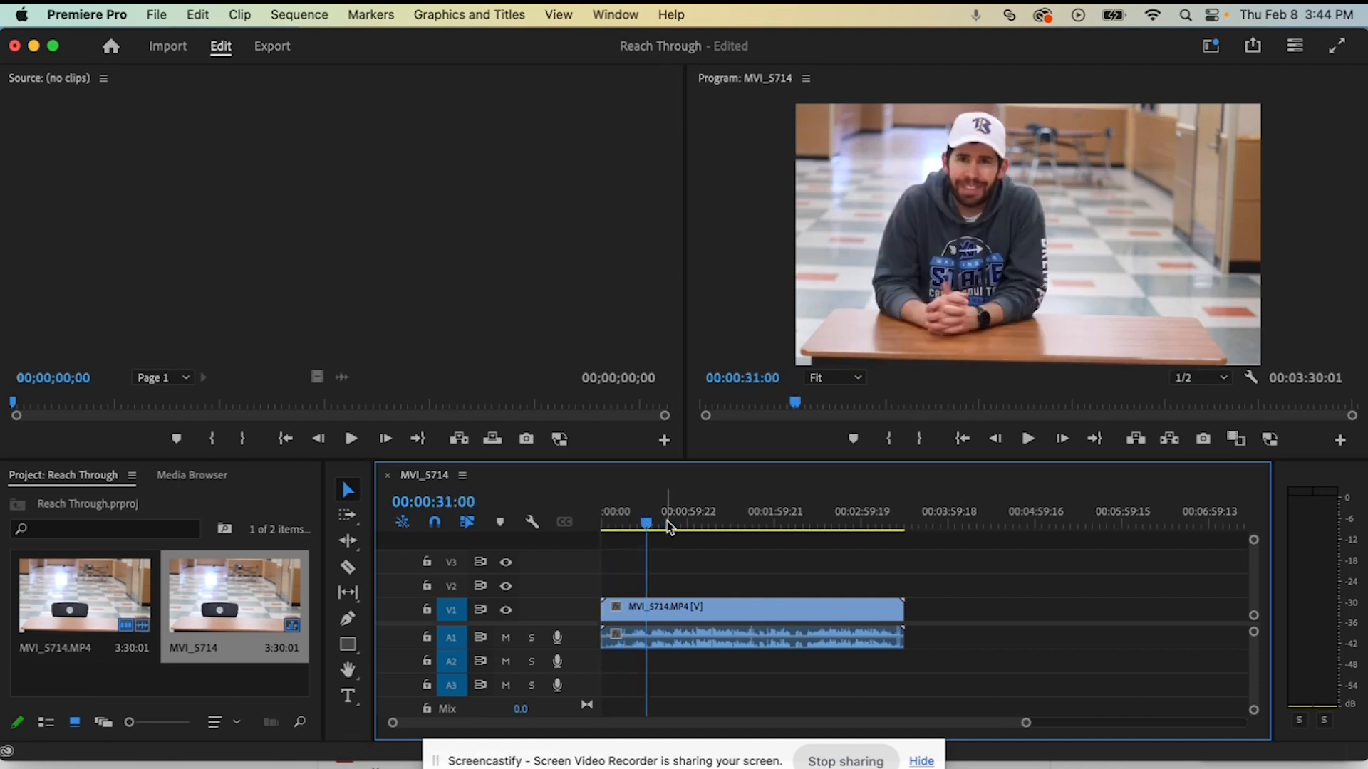
key("space")
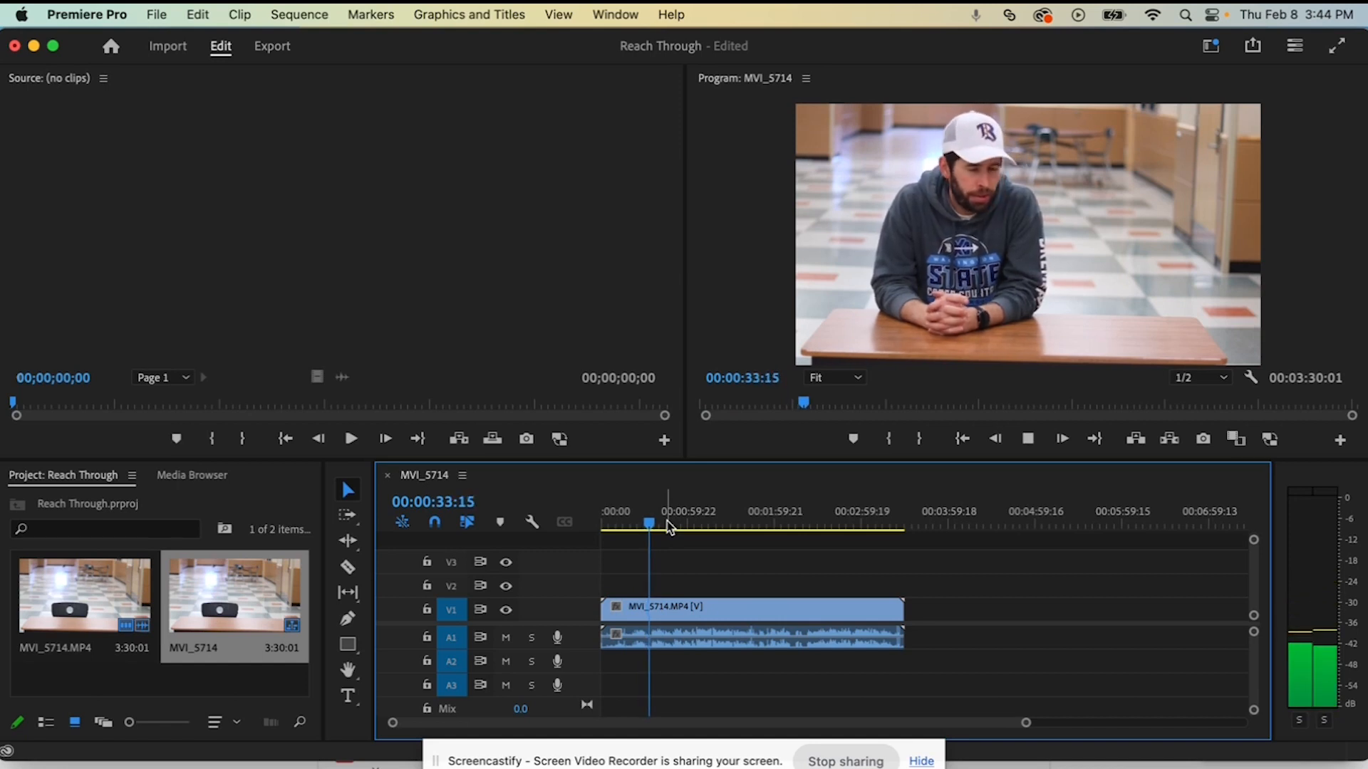
key("space")
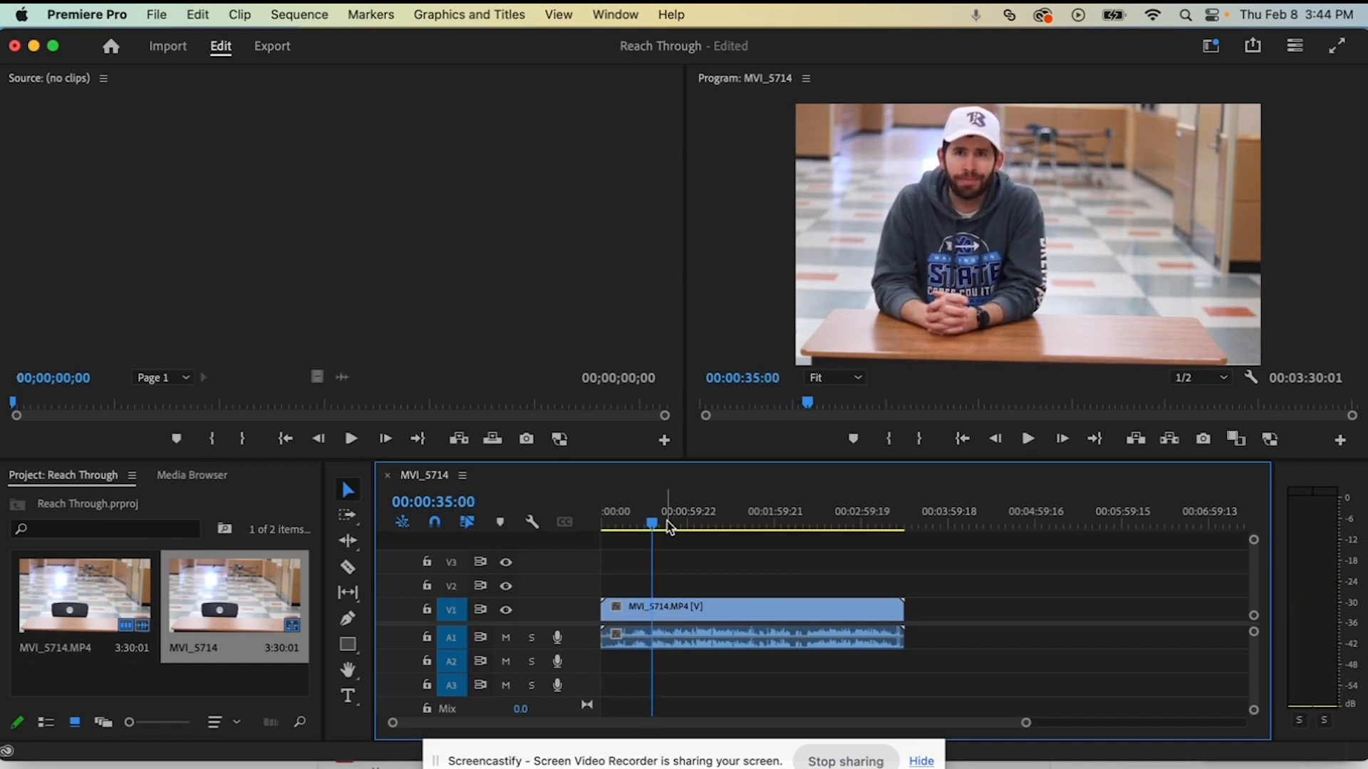
key("Left")
key("Left")
key("Left")
key("Left")
key("Left")
key("Left")
key("Left")
key("Left")
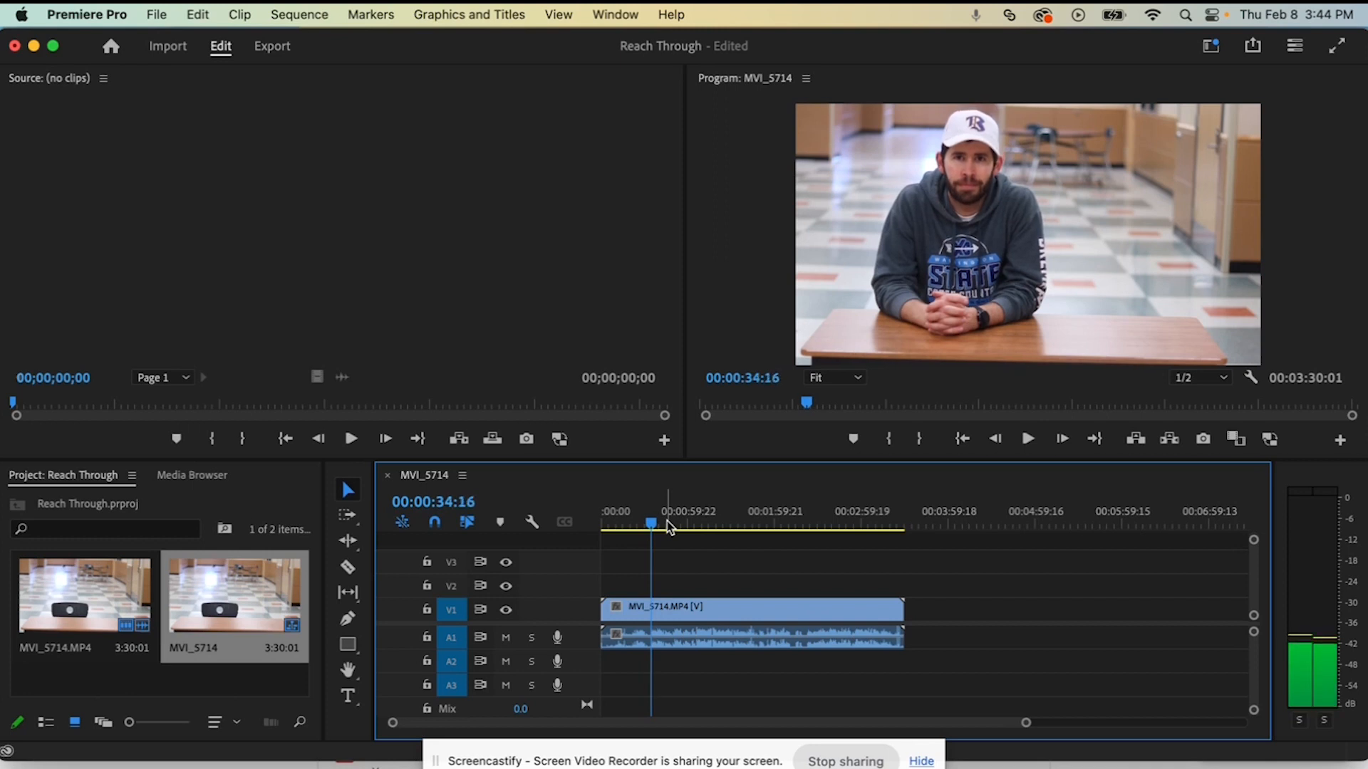
key("c")
left_click(651, 608)
key("v")
left_click(640, 608)
key("Delete")
Step: Play through the first phone scene and split the clip at 00:00:51:07
key("space")
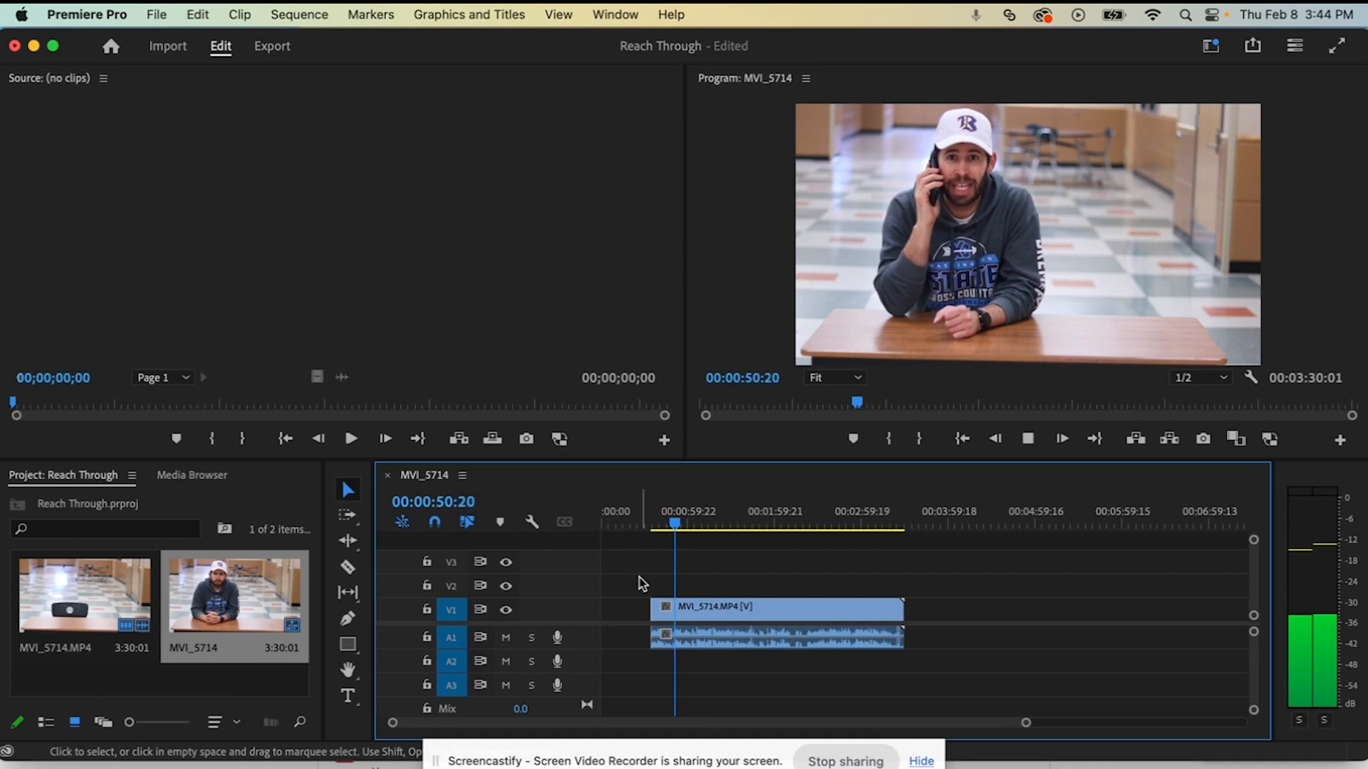
key("space")
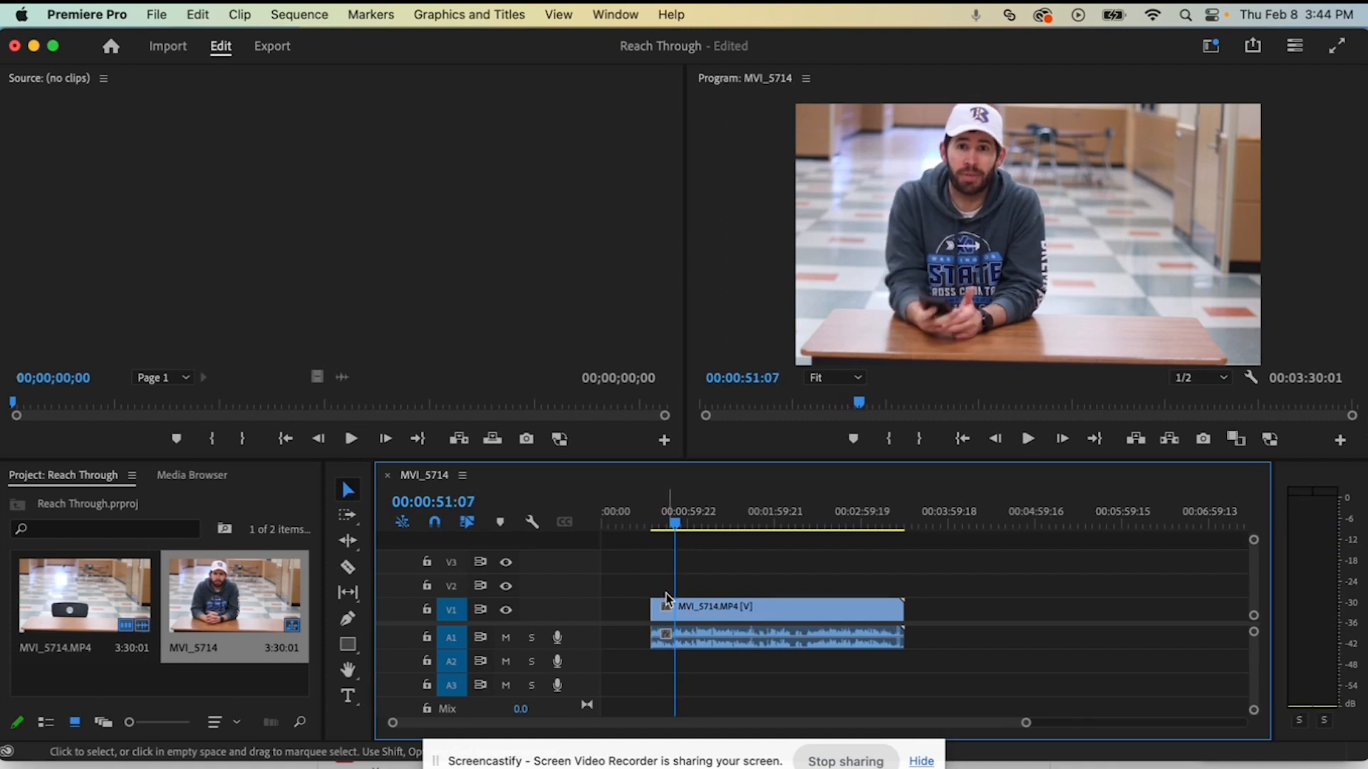
key("c")
left_click(676, 612)
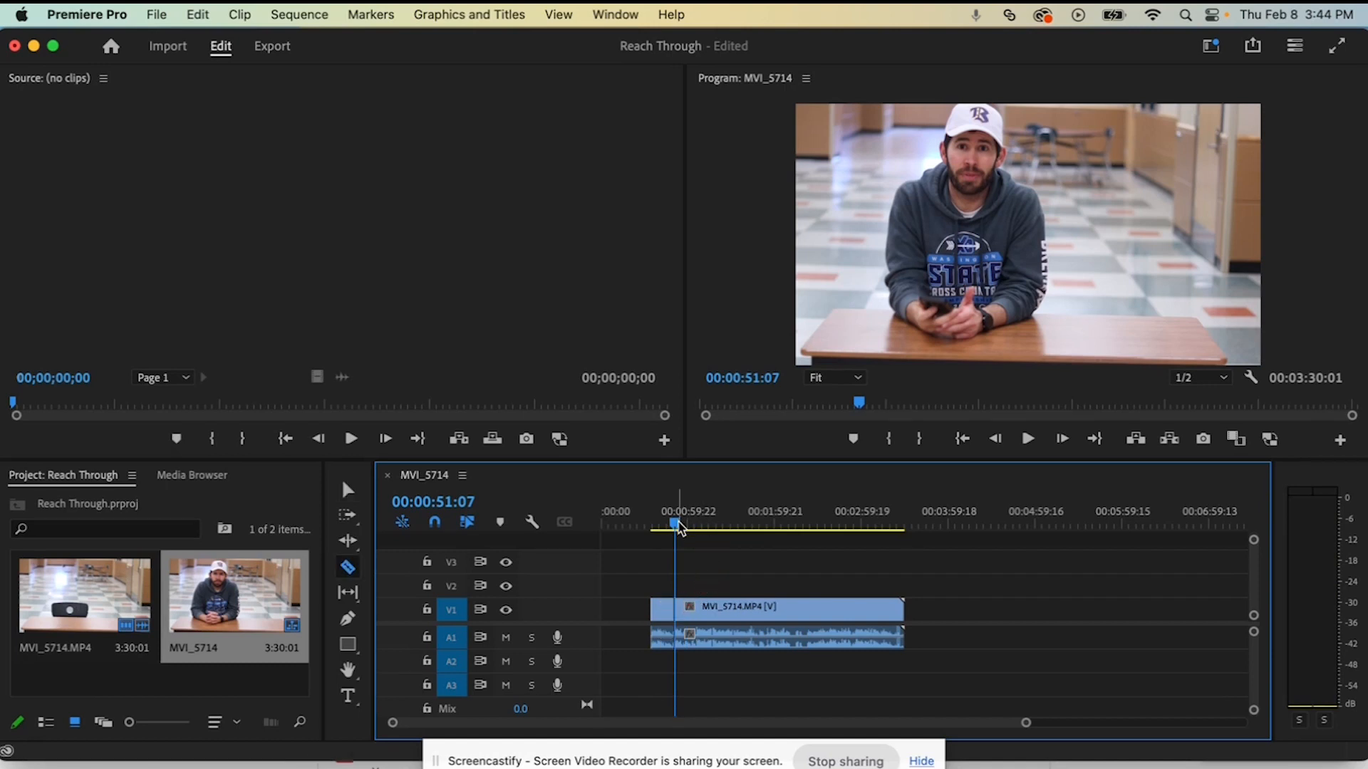
Step: Split the clip at 00:02:06:15, where only the phone is on the table, and move the middle segment beyond the remaining footage
key("space")
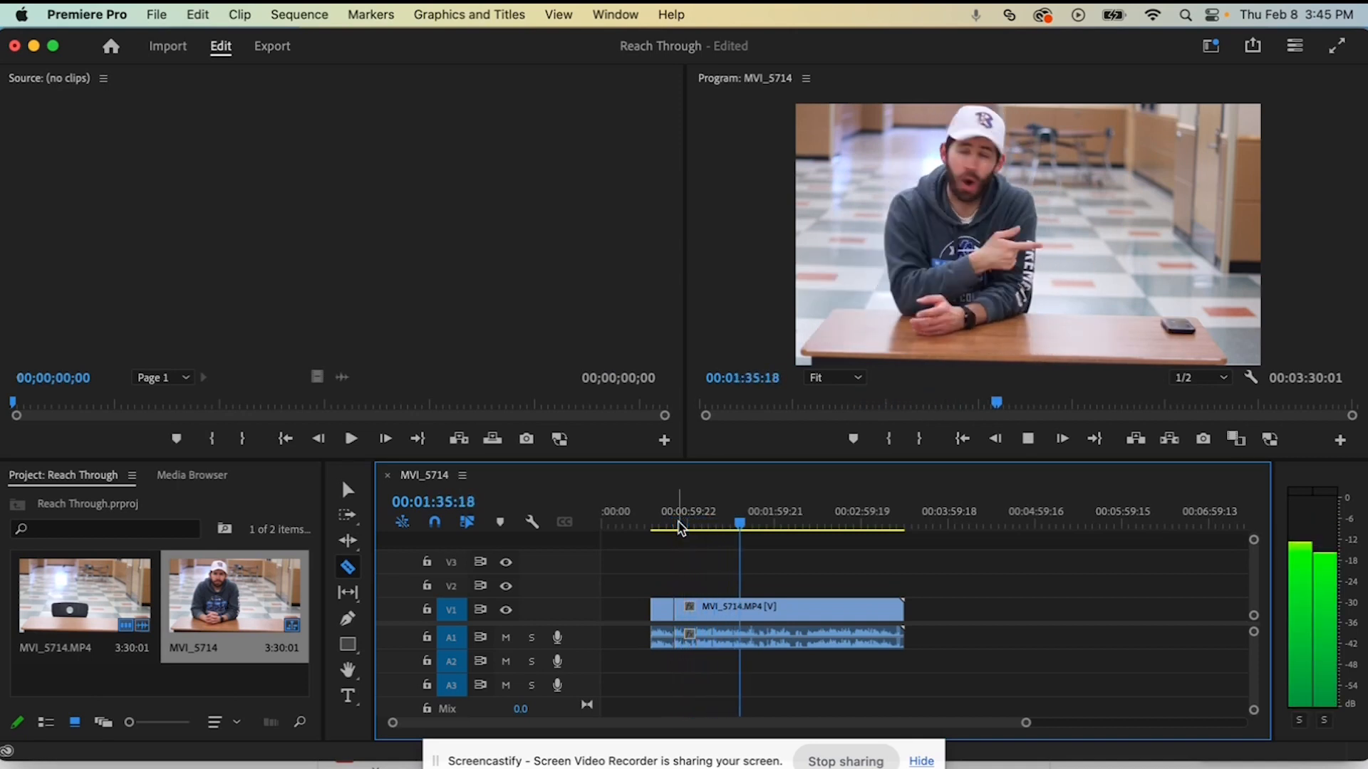
key("space")
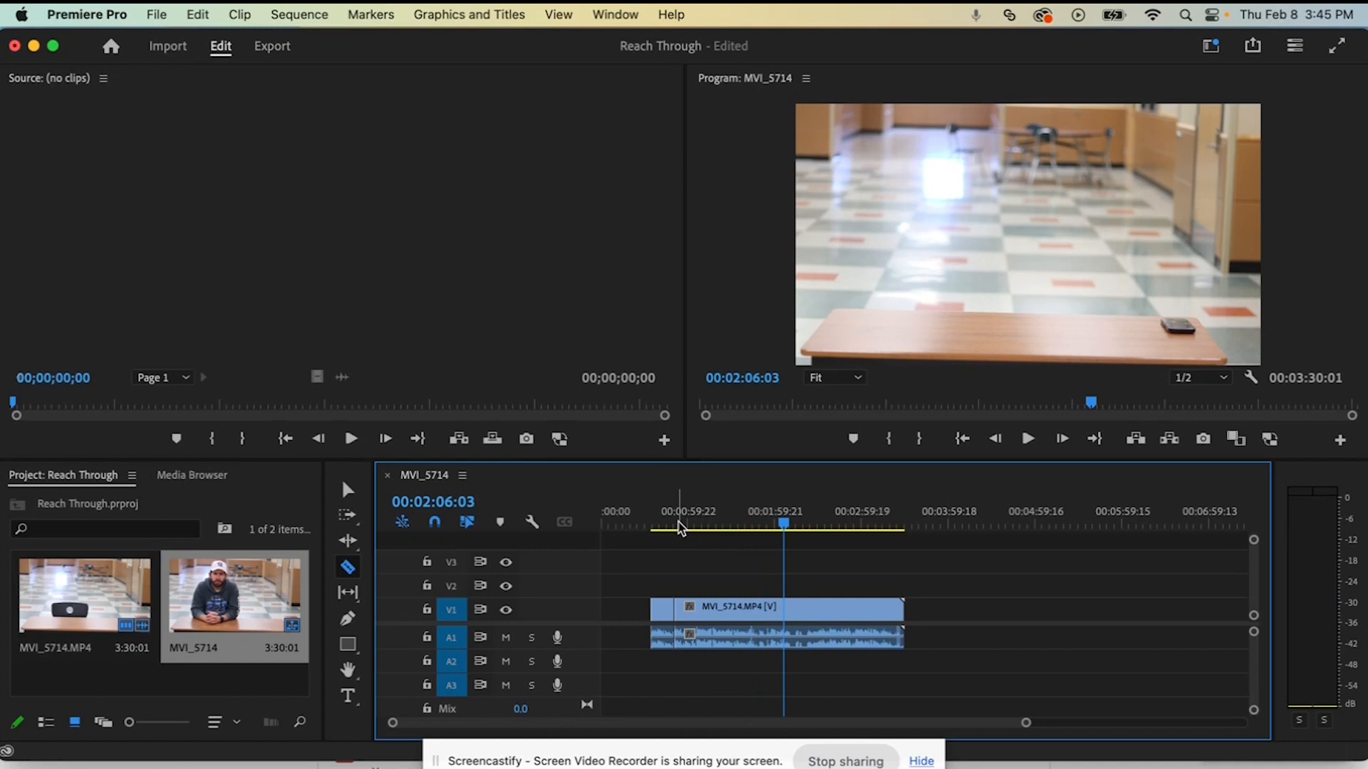
key("space")
key("space")
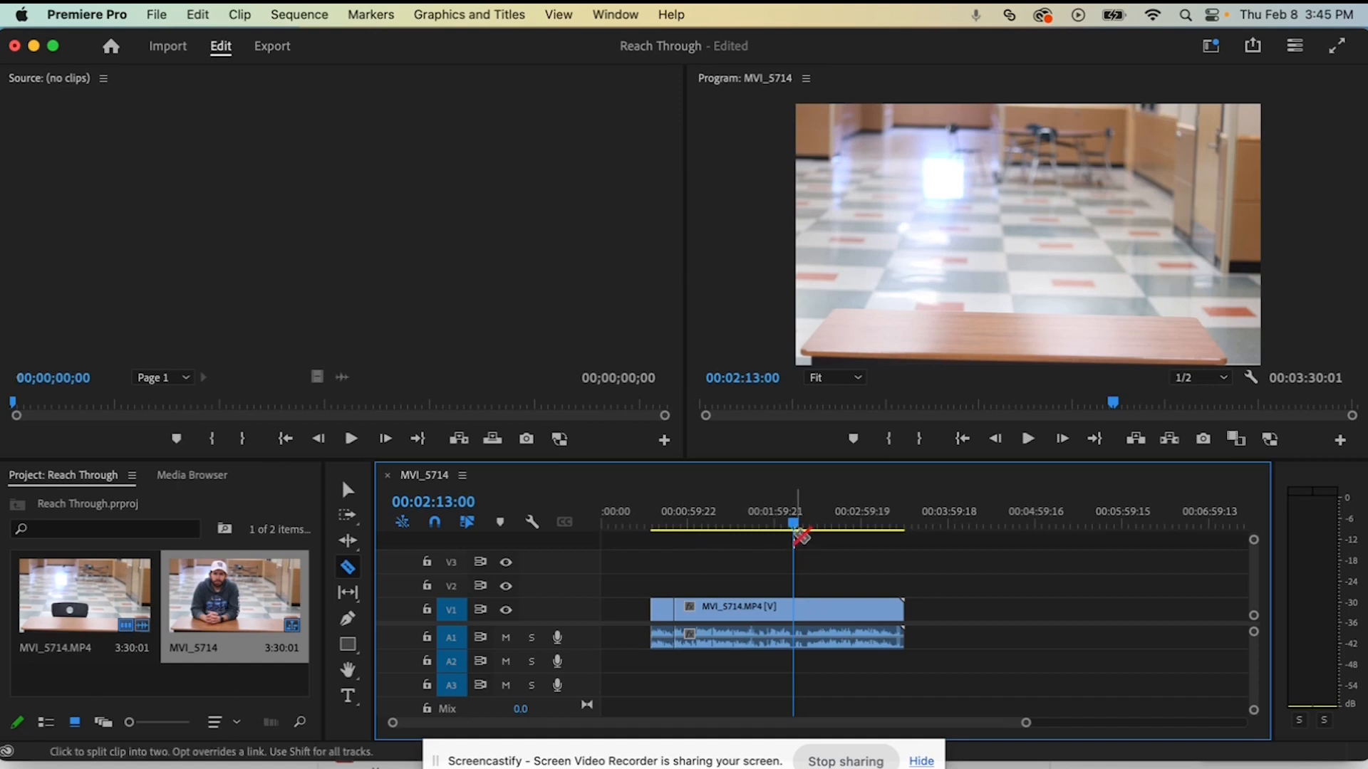
left_click(789, 528)
left_click_drag(788, 528, 785, 528)
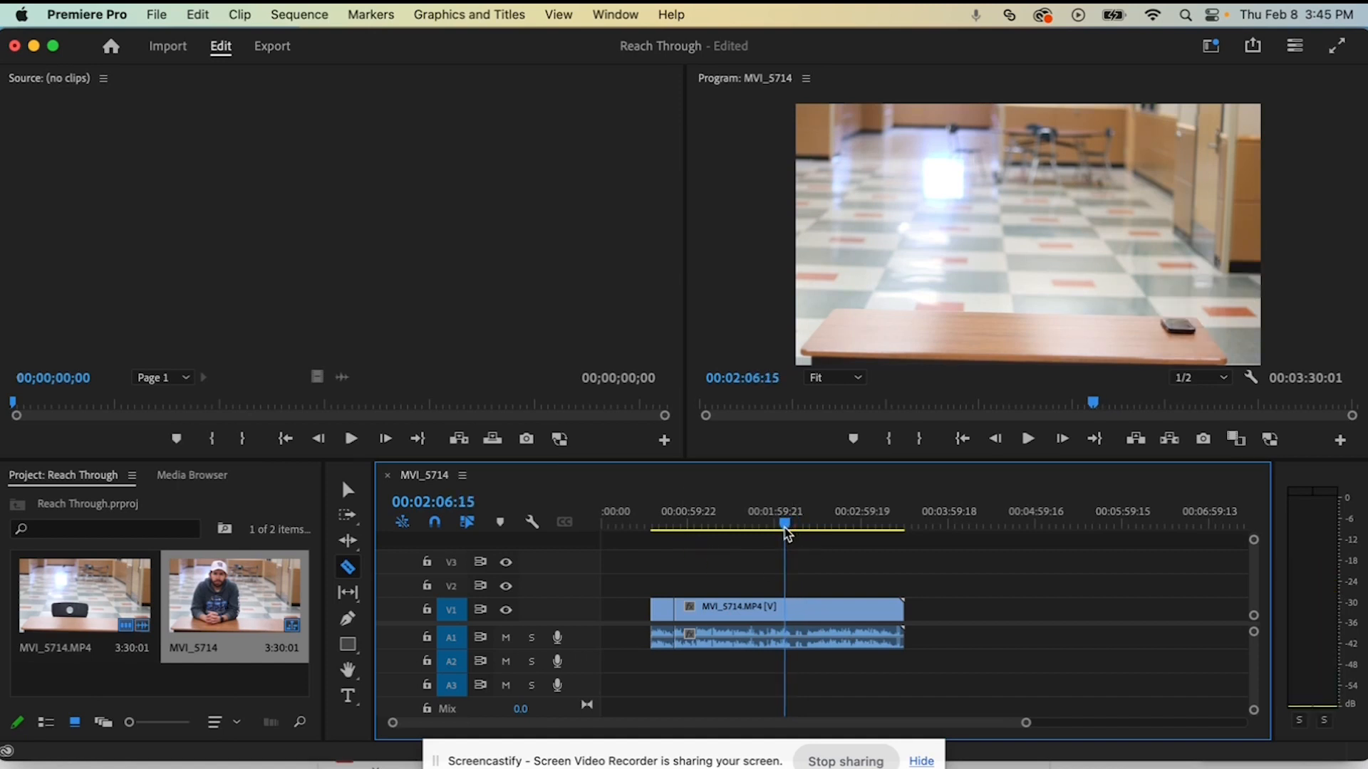
left_click(786, 617)
key("v")
left_click_drag(751, 619, 1083, 608)
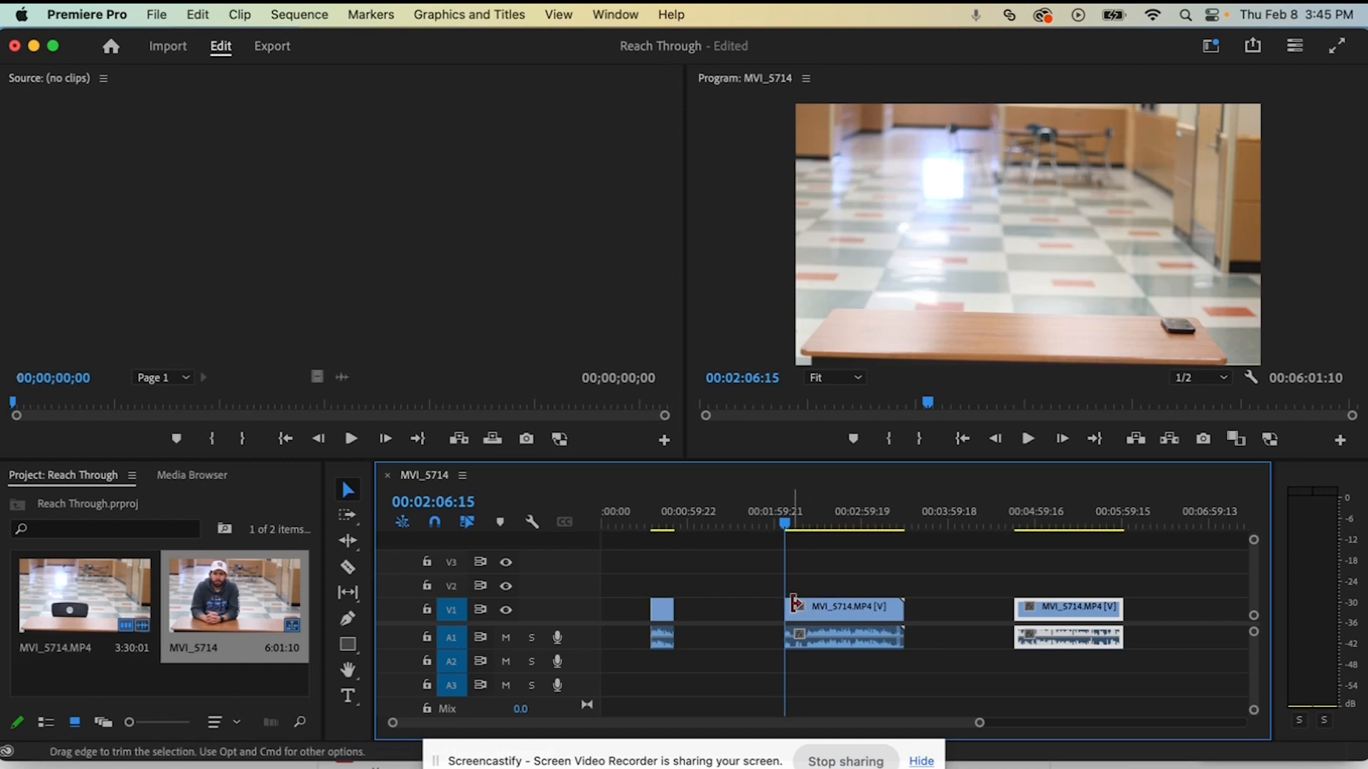
Step: Split the remaining clip at 00:02:10:21, where the table is empty
key("space")
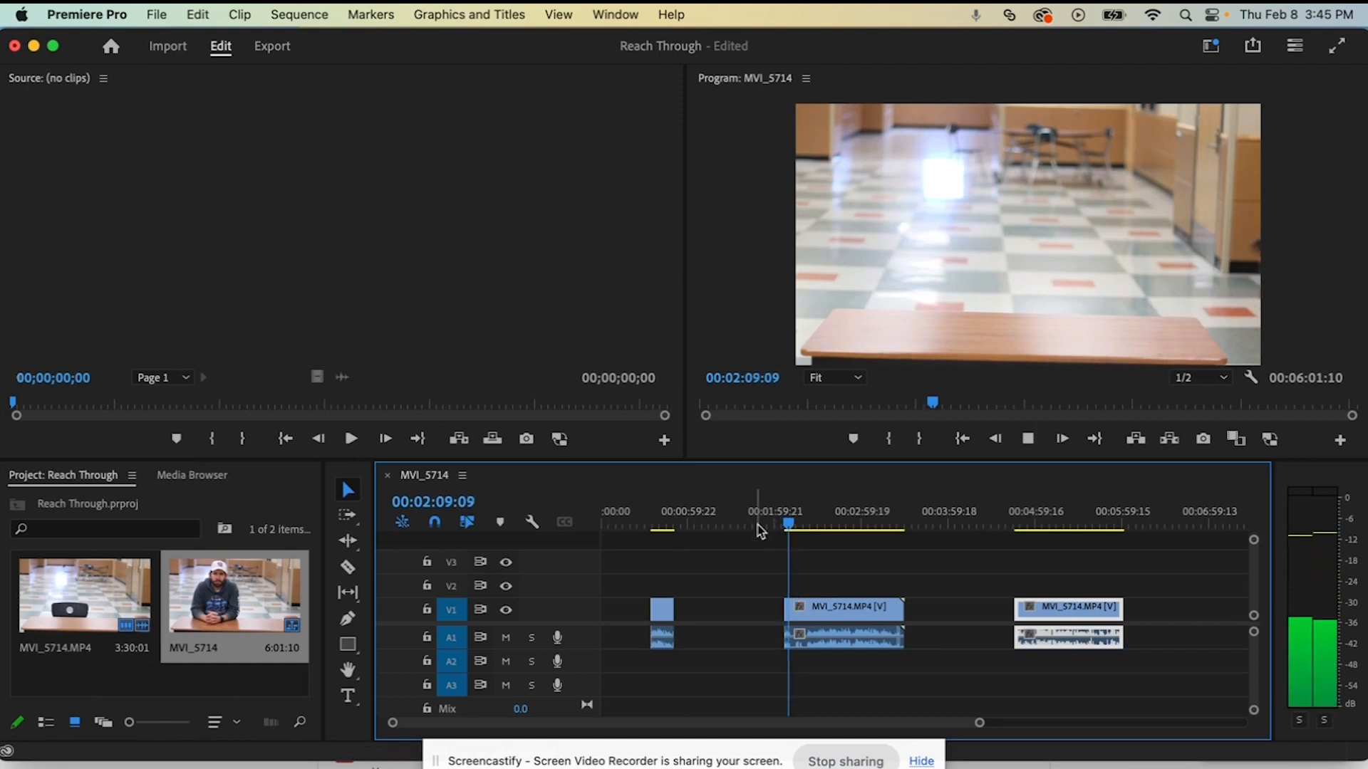
key("space")
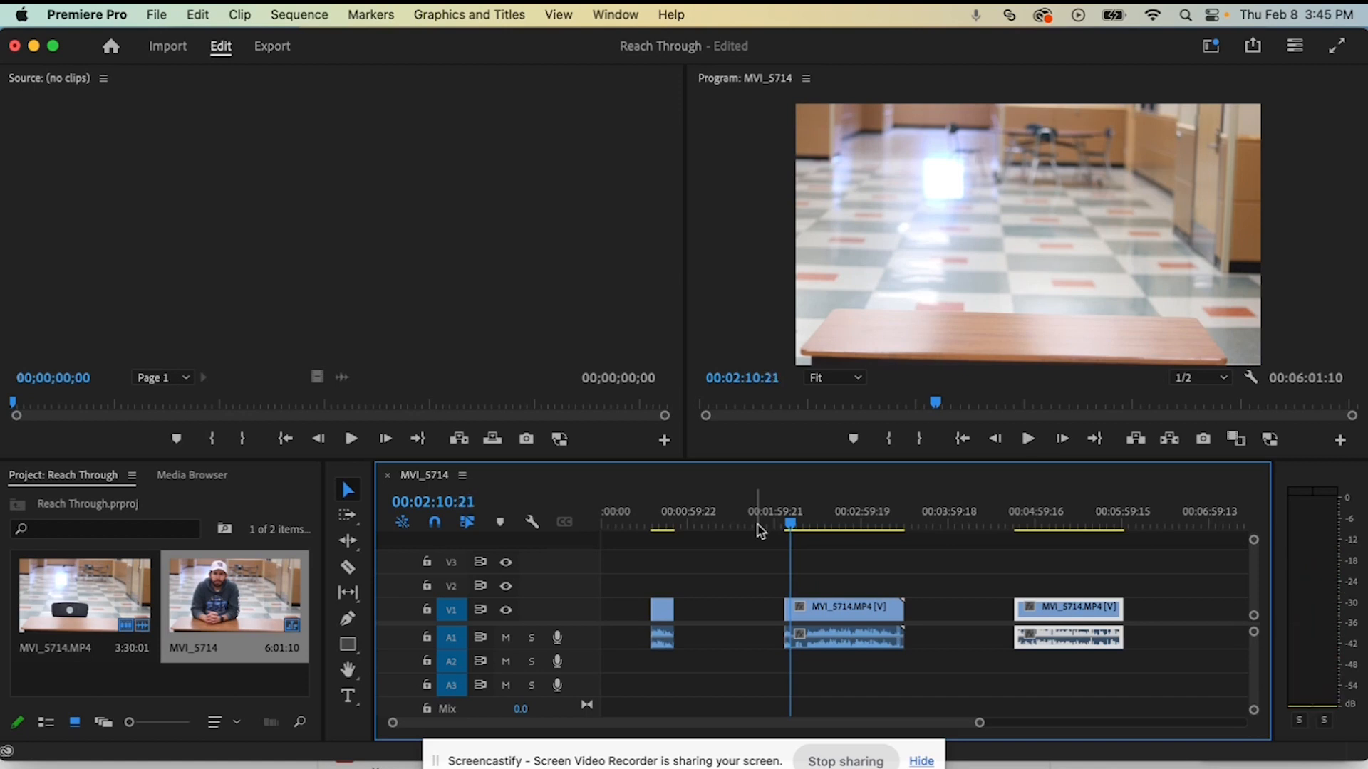
key("c")
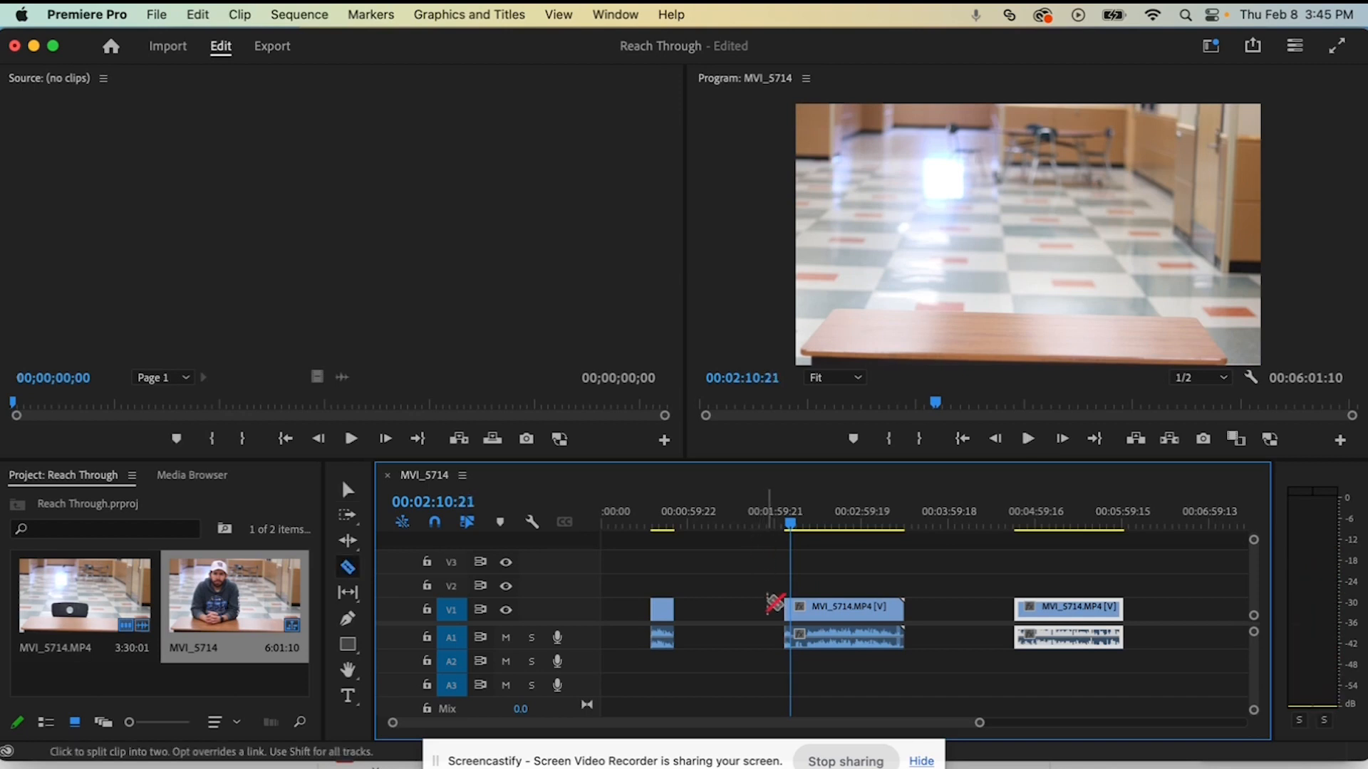
left_click(793, 610)
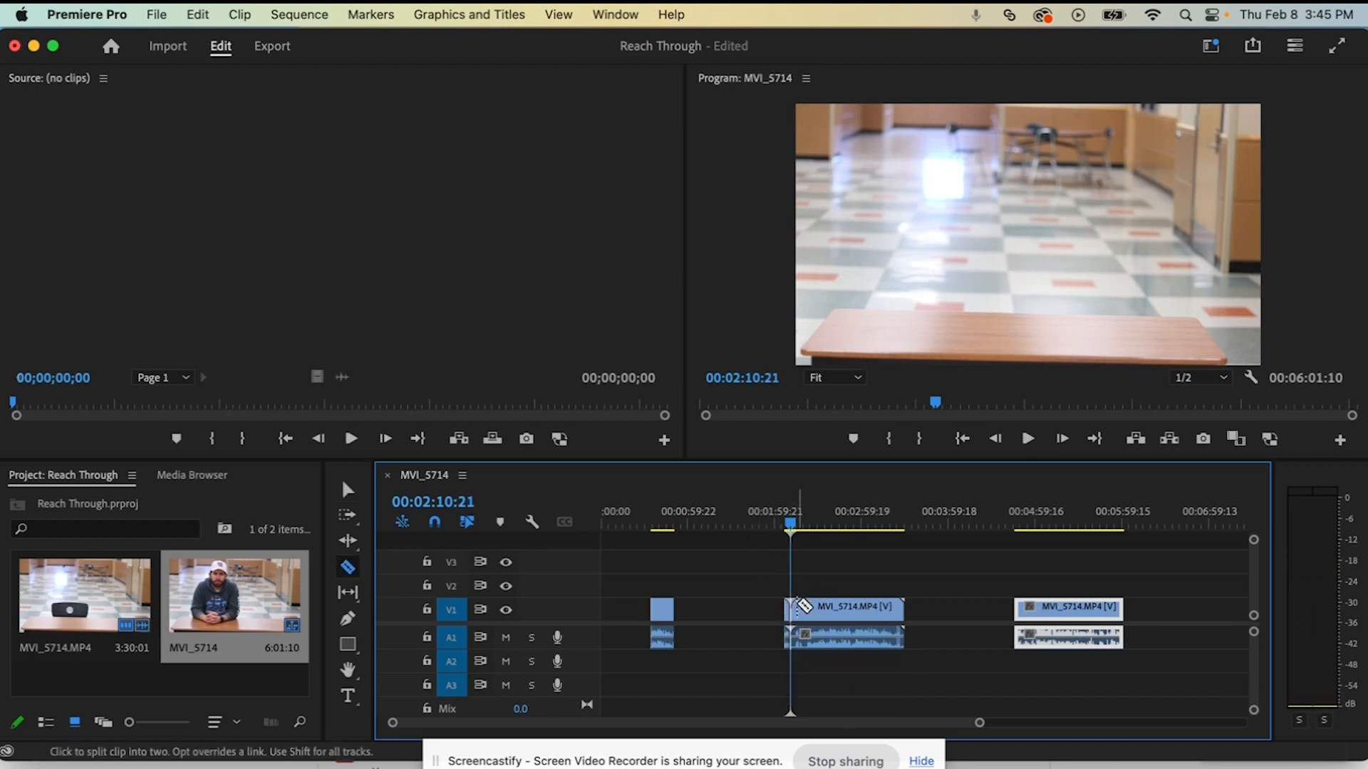
Step: Play on to the hand reaching for the phone and split the clip at 00:02:19:12, just before the hand enters
key("space")
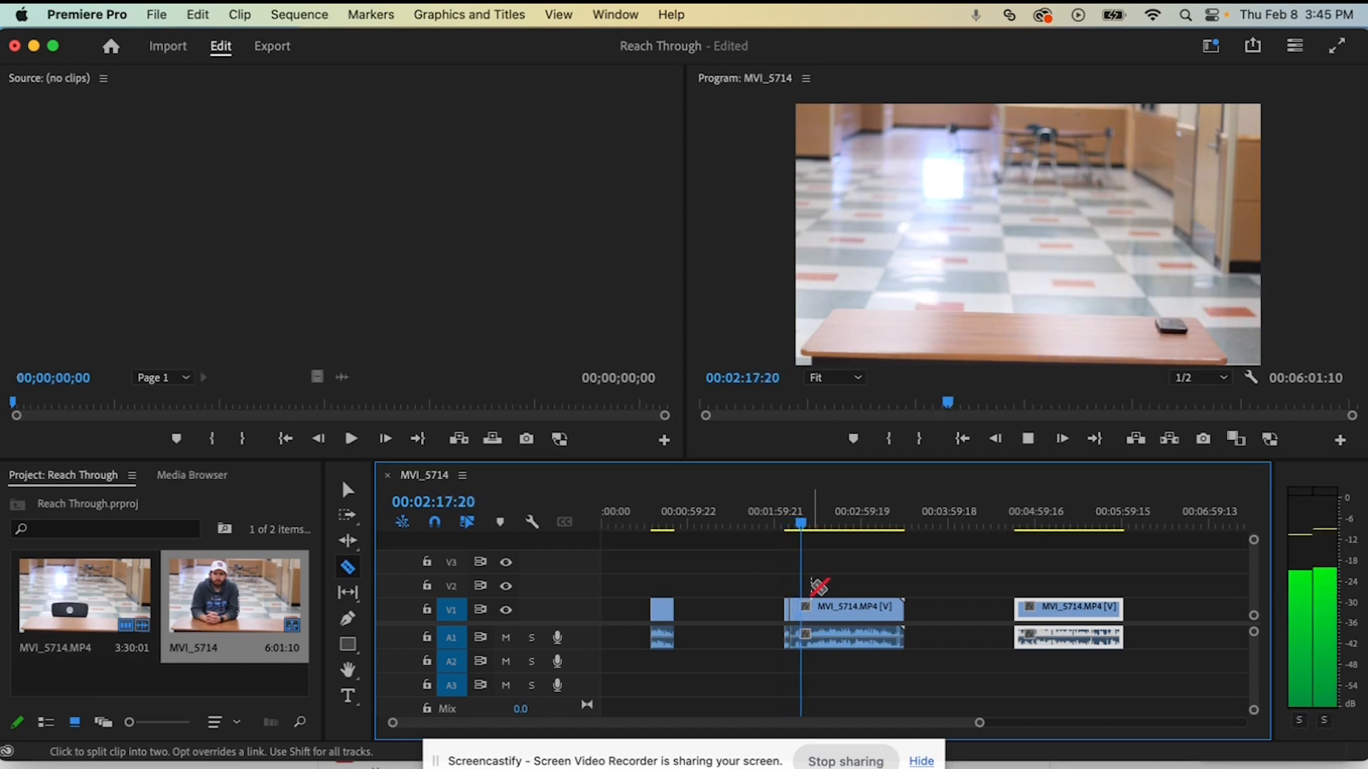
key("space")
key("space")
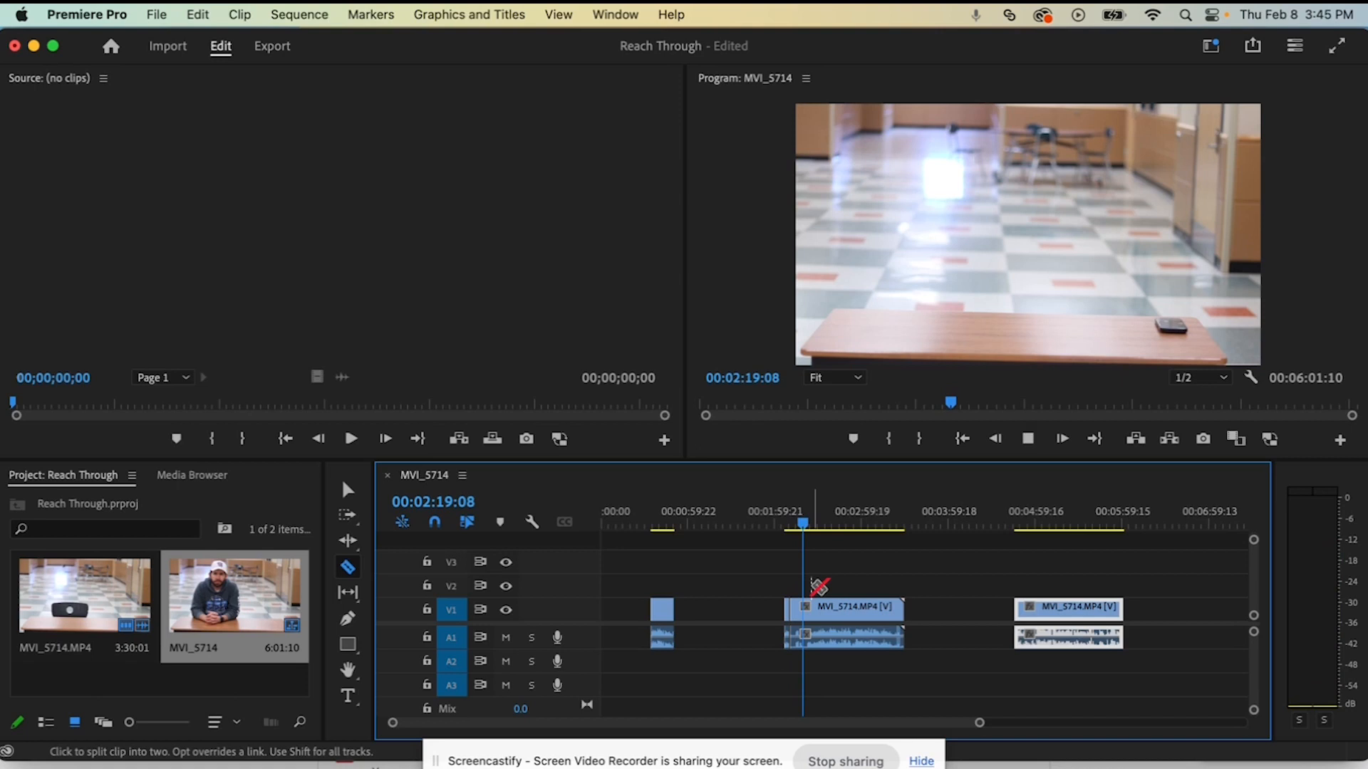
key("space")
key("j")
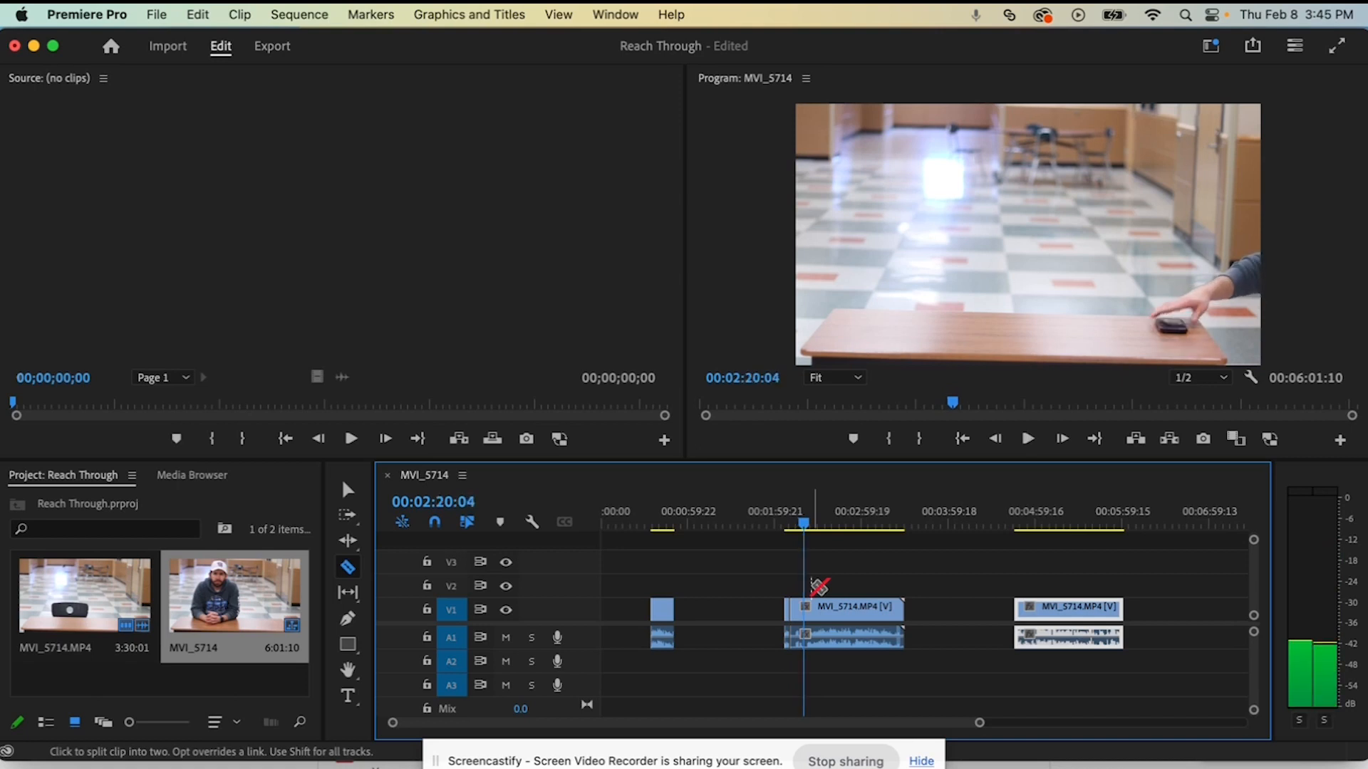
key("Left")
key("Left")
key("Left")
key("Left")
key("Left")
key("Left")
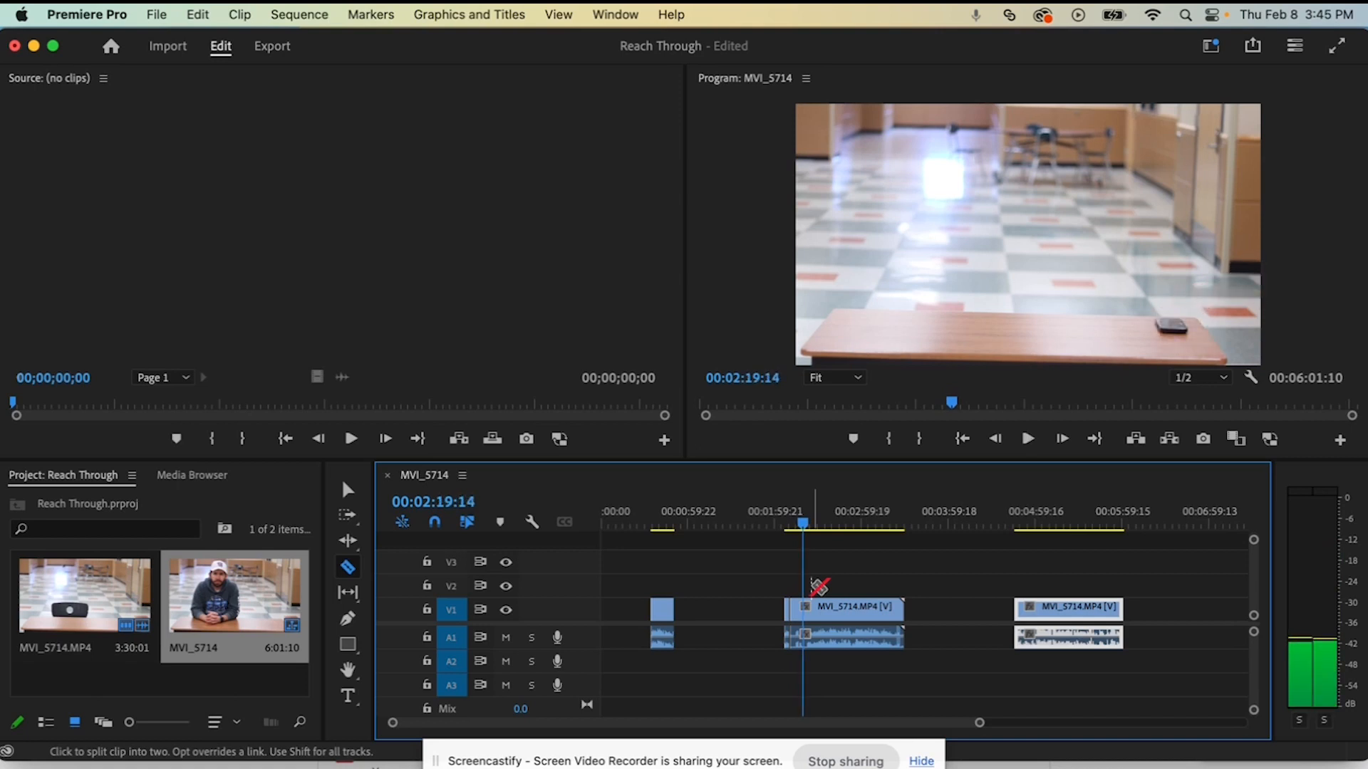
left_click(812, 610)
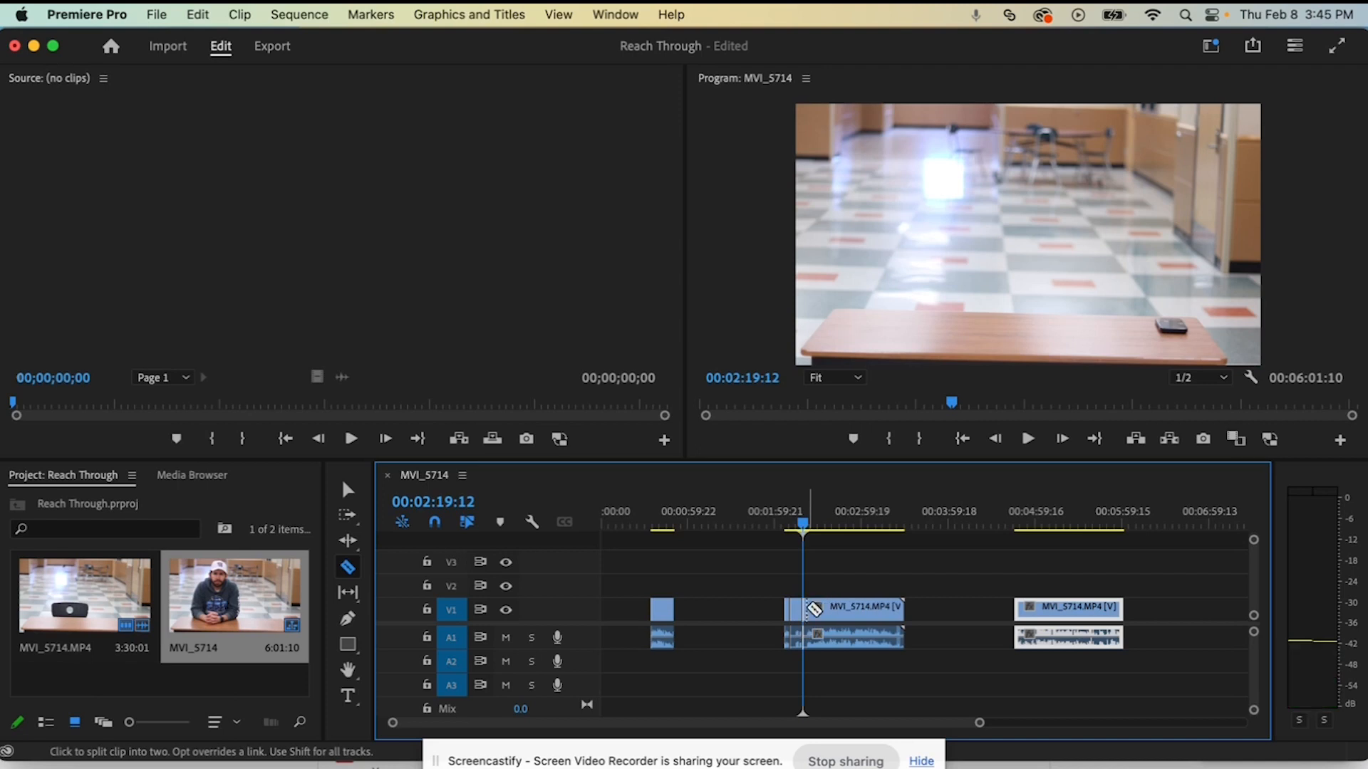
Step: Play through the hand removing the phone and split the clip at 00:02:22:02
key("space")
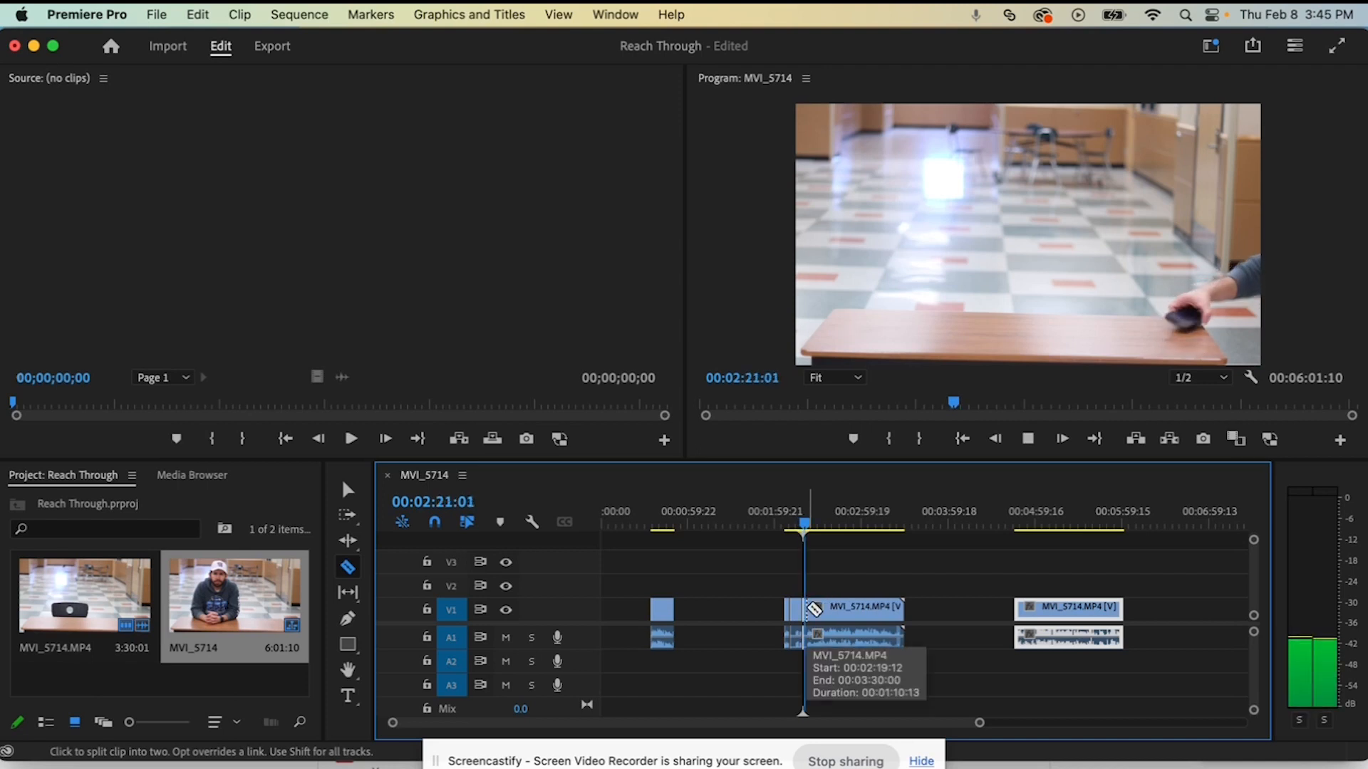
key("space")
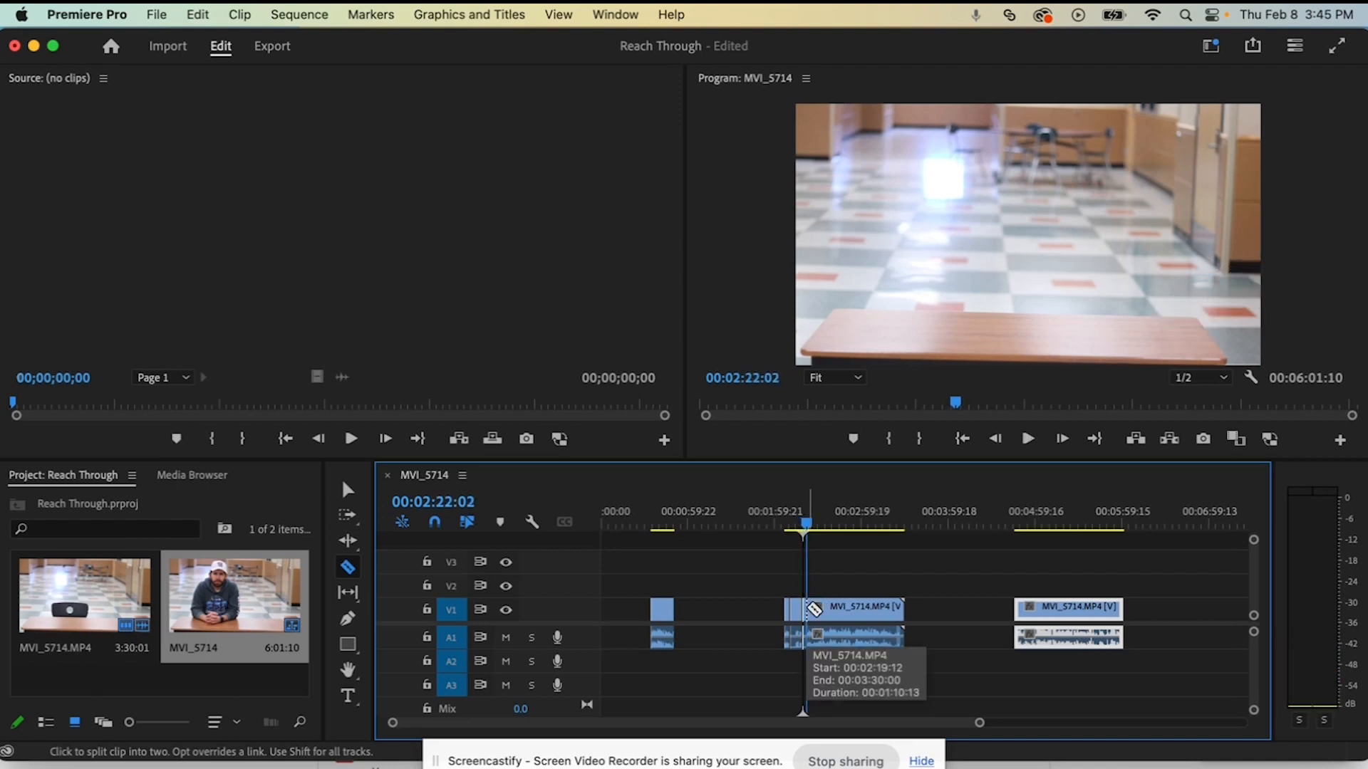
left_click(814, 612)
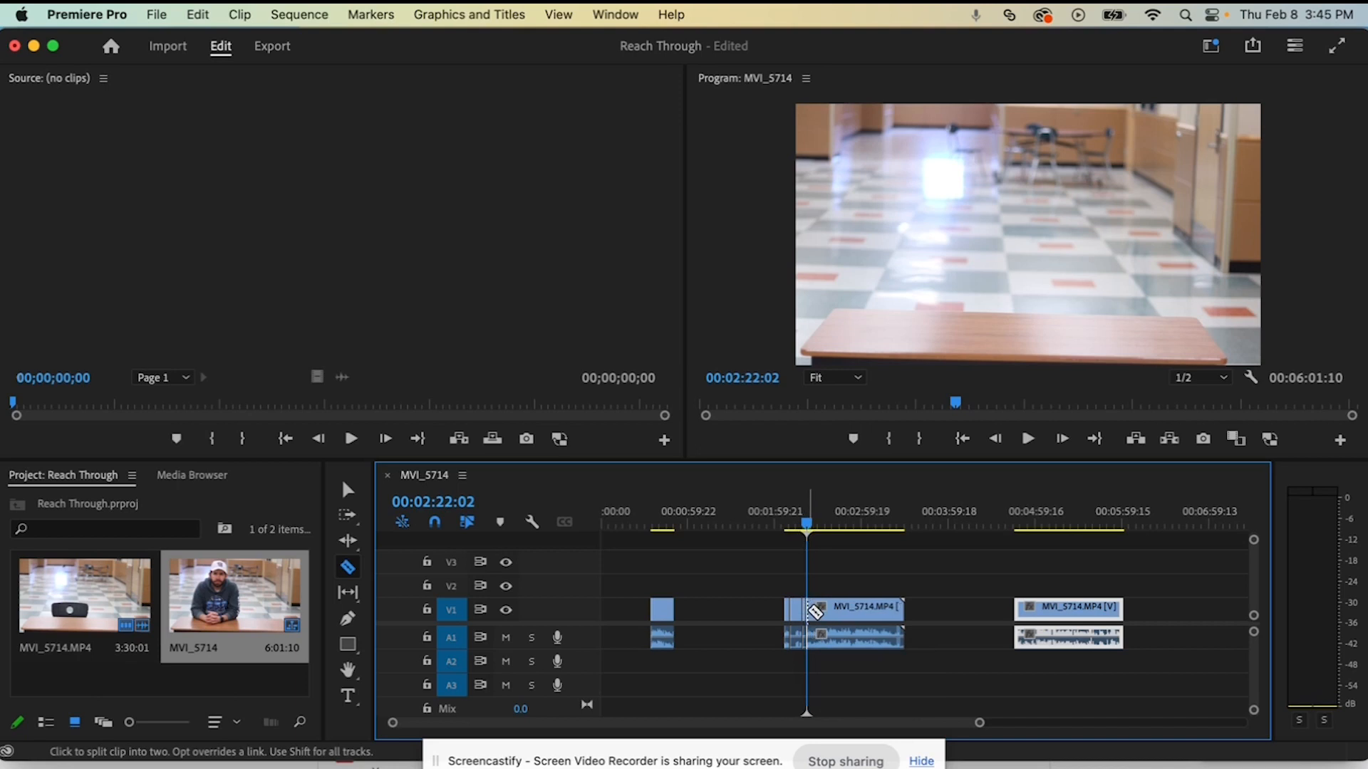
Step: Delete the footage after the 00:02:22:02 cut and the segment between the 00:02:10:21 and 00:02:19:12 cuts
key("v")
left_click(834, 612)
key("Delete")
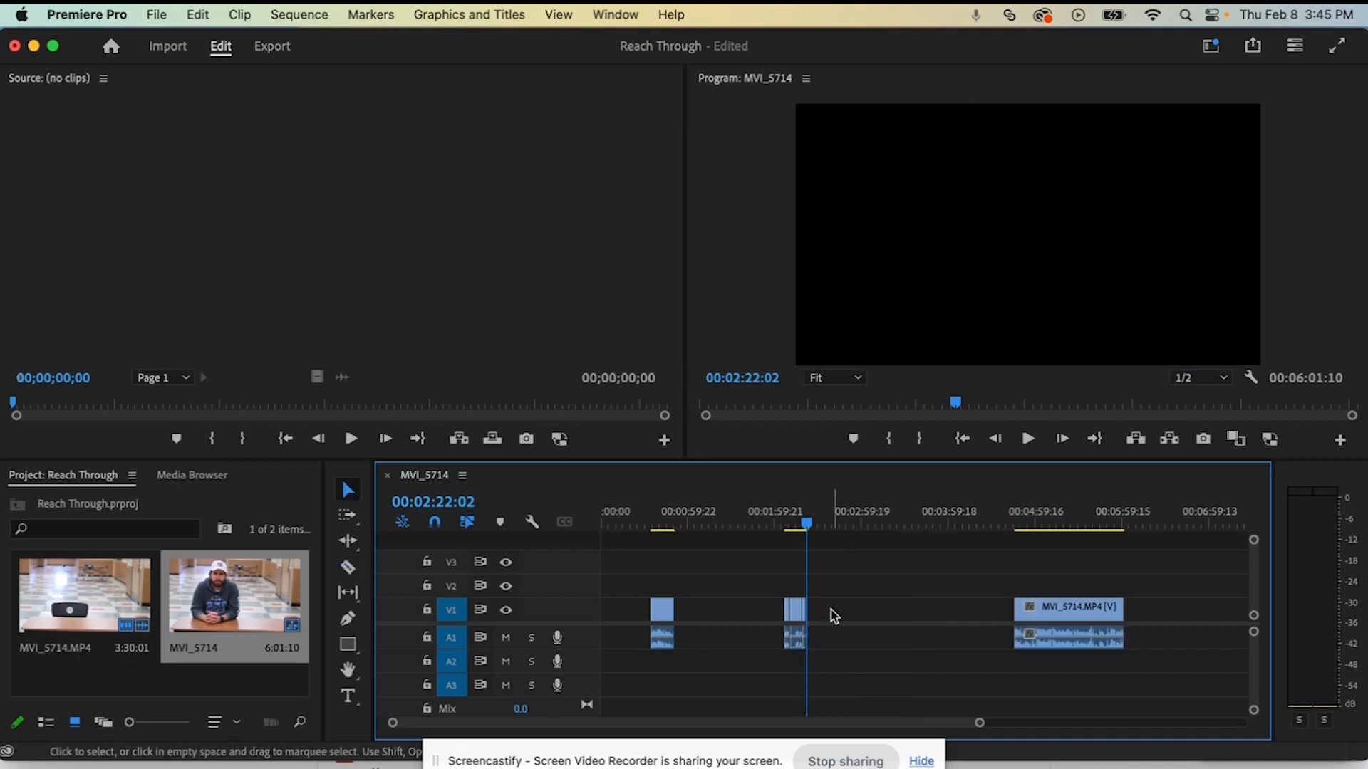
left_click(798, 613)
key("Delete")
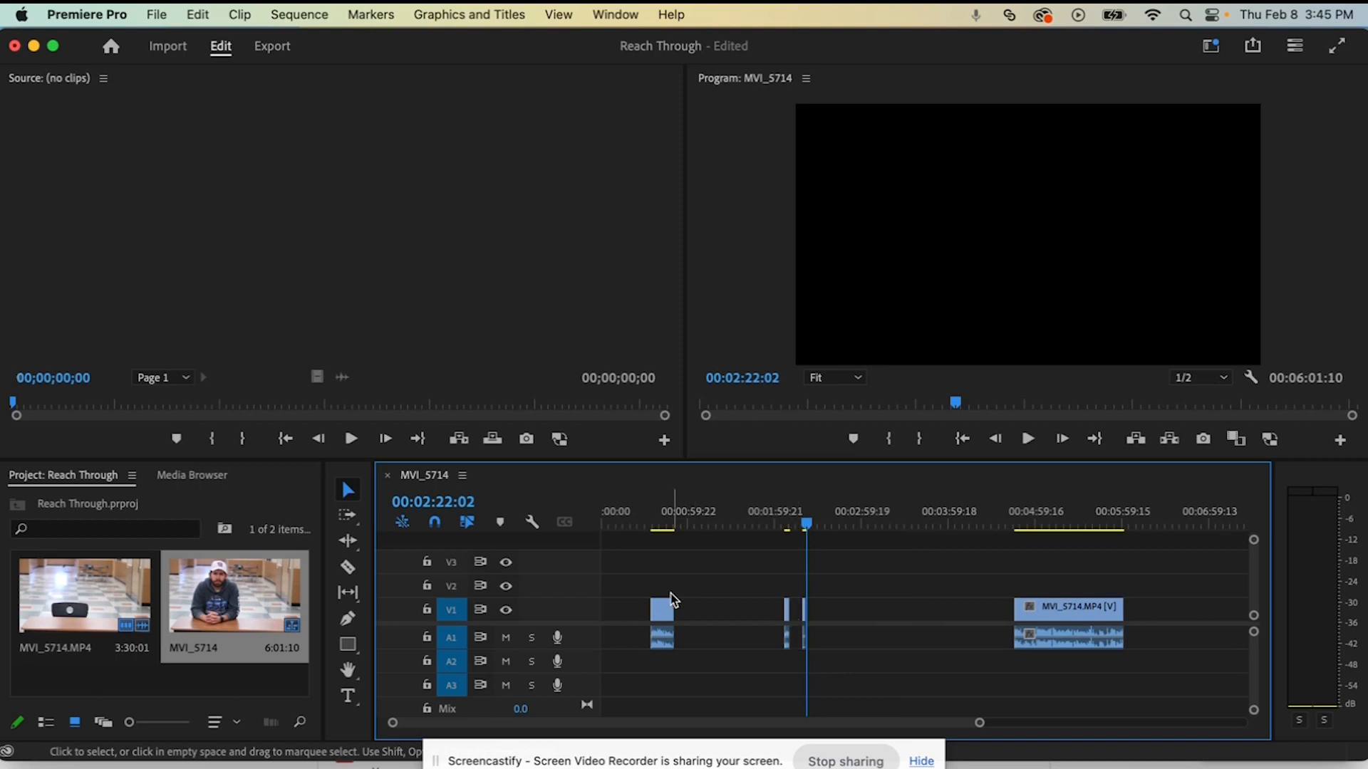
Step: Shift all clips together so the first one starts at the beginning of the sequence
key("a")
left_click_drag(665, 613, 574, 626)
key("v")
left_click(698, 609)
left_click(723, 668)
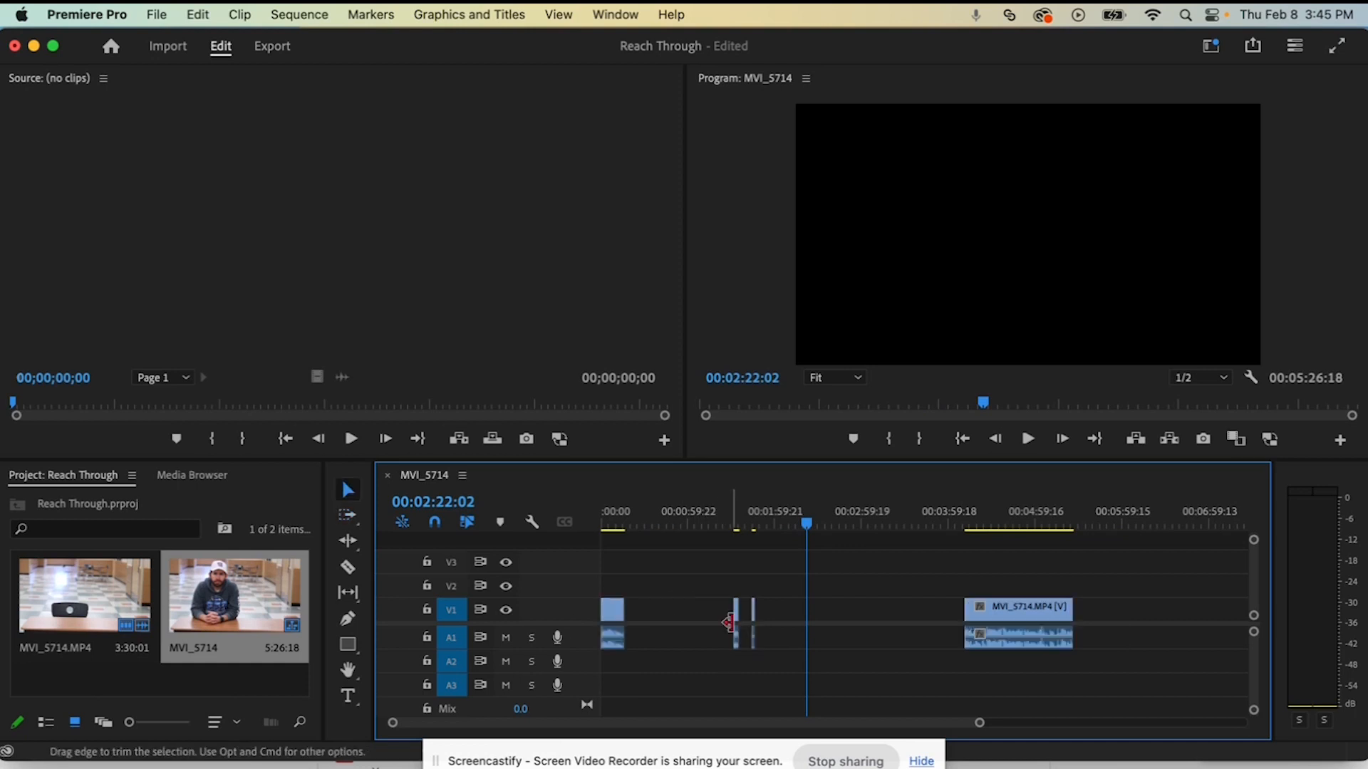
Step: Move the short phone-on-table segment's video up to track V2 and delete its audio
left_click(737, 617)
left_click_drag(737, 617, 736, 586)
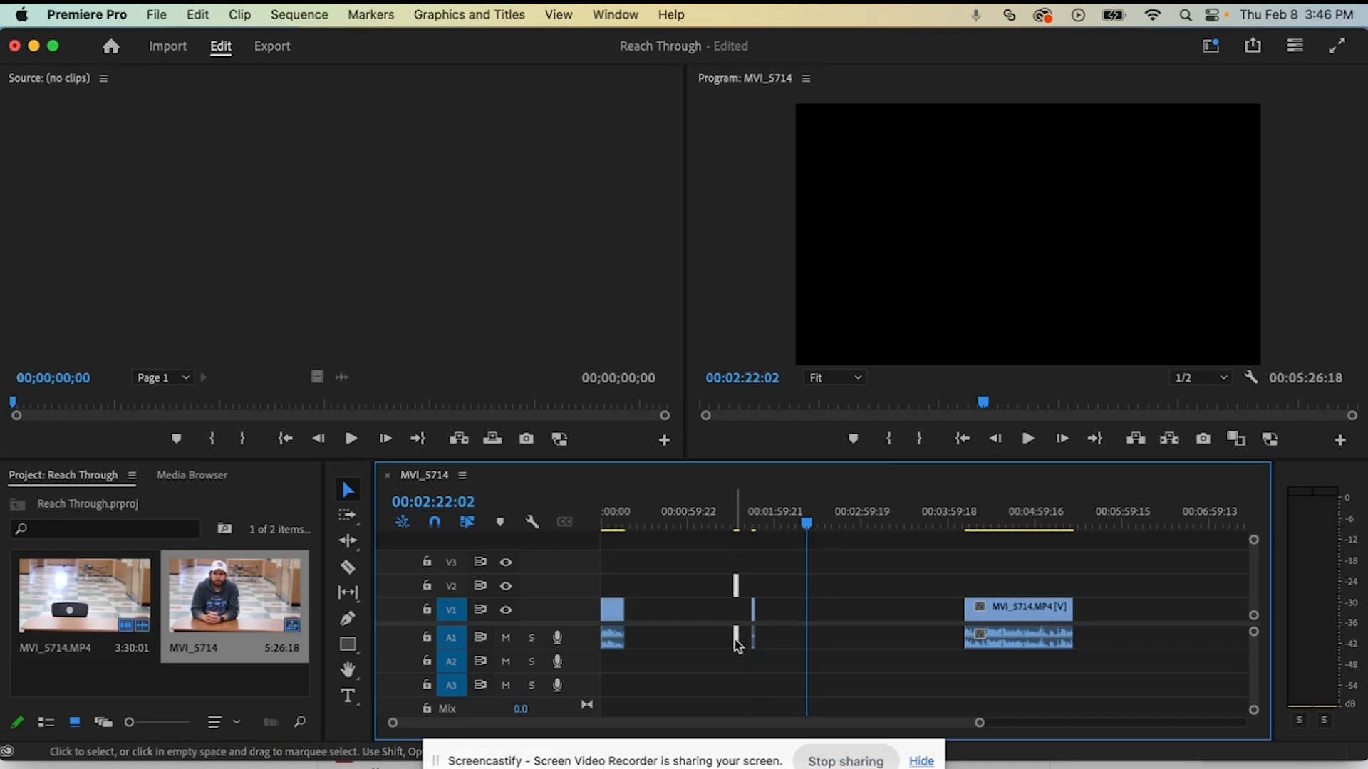
left_click(737, 641)
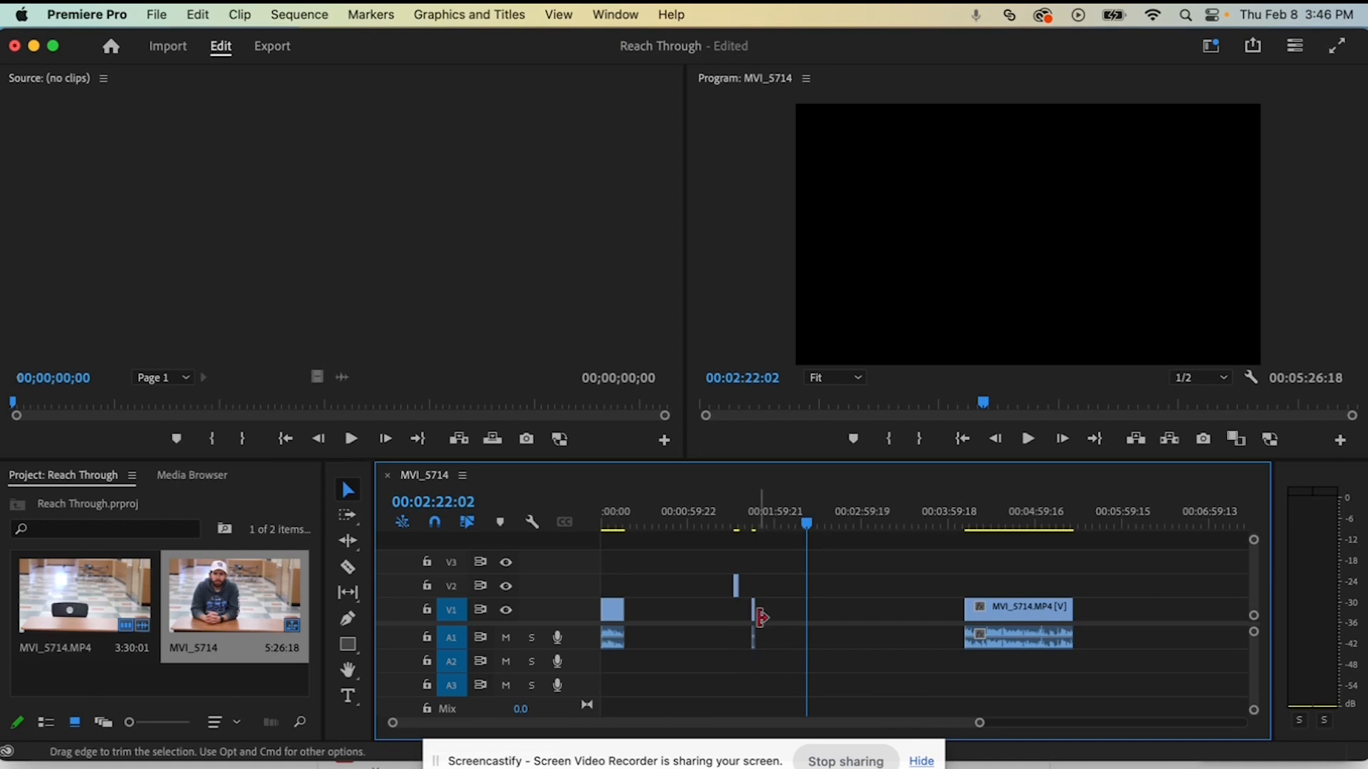
Step: Place the V2 phone-on-table segment over the end of the opening clip and play part of that clip
left_click(754, 617)
left_click_drag(739, 593, 625, 594)
left_click(610, 526)
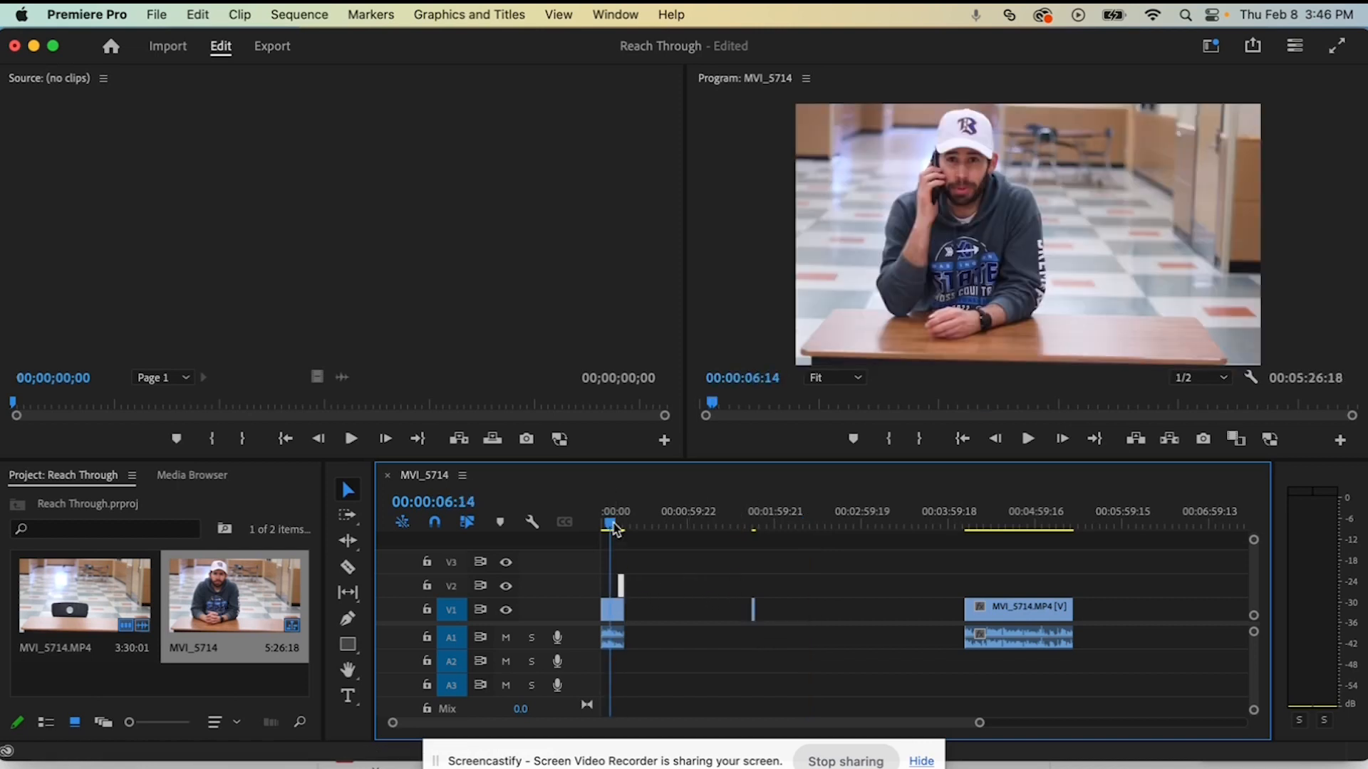
key("space")
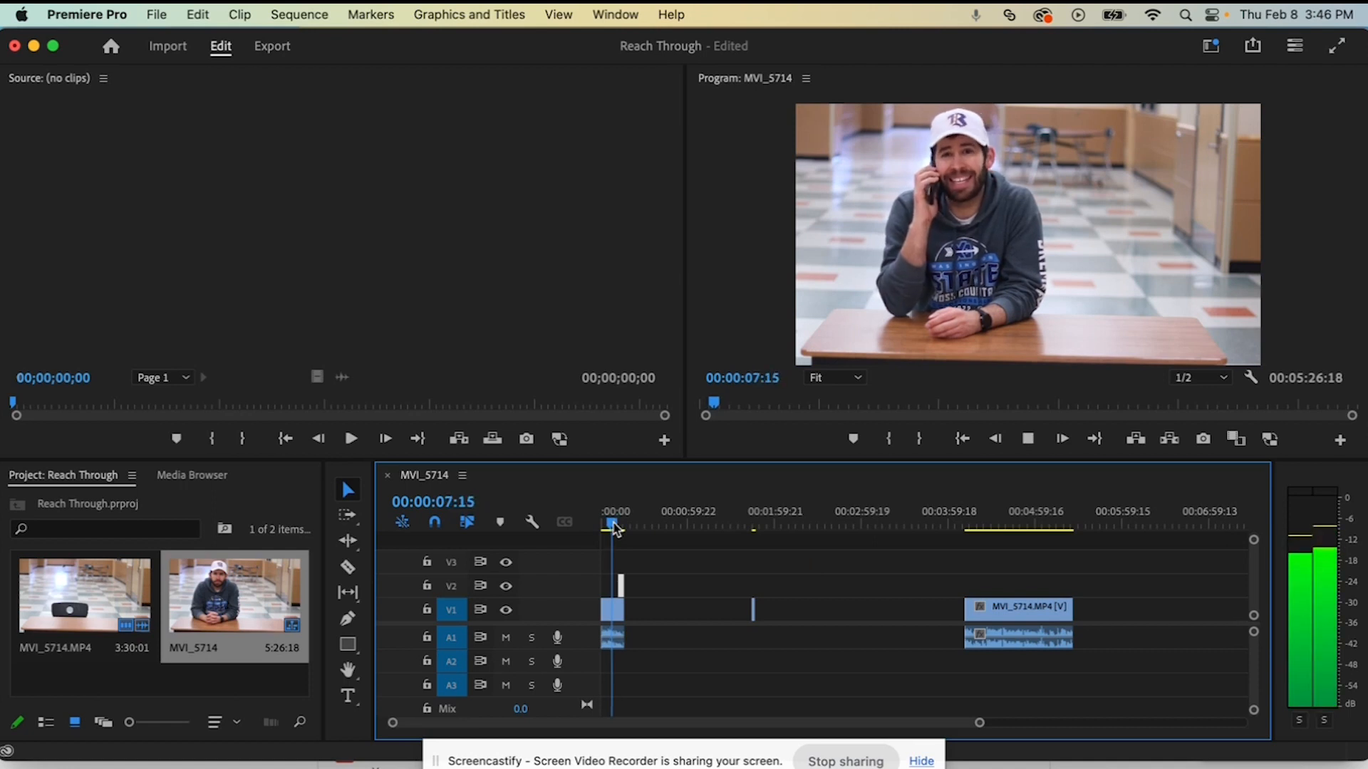
key("space")
Step: Move the long phone-scene clip ahead of the short hand segment and shift both closer to the opening clip
left_click_drag(1028, 619, 699, 606)
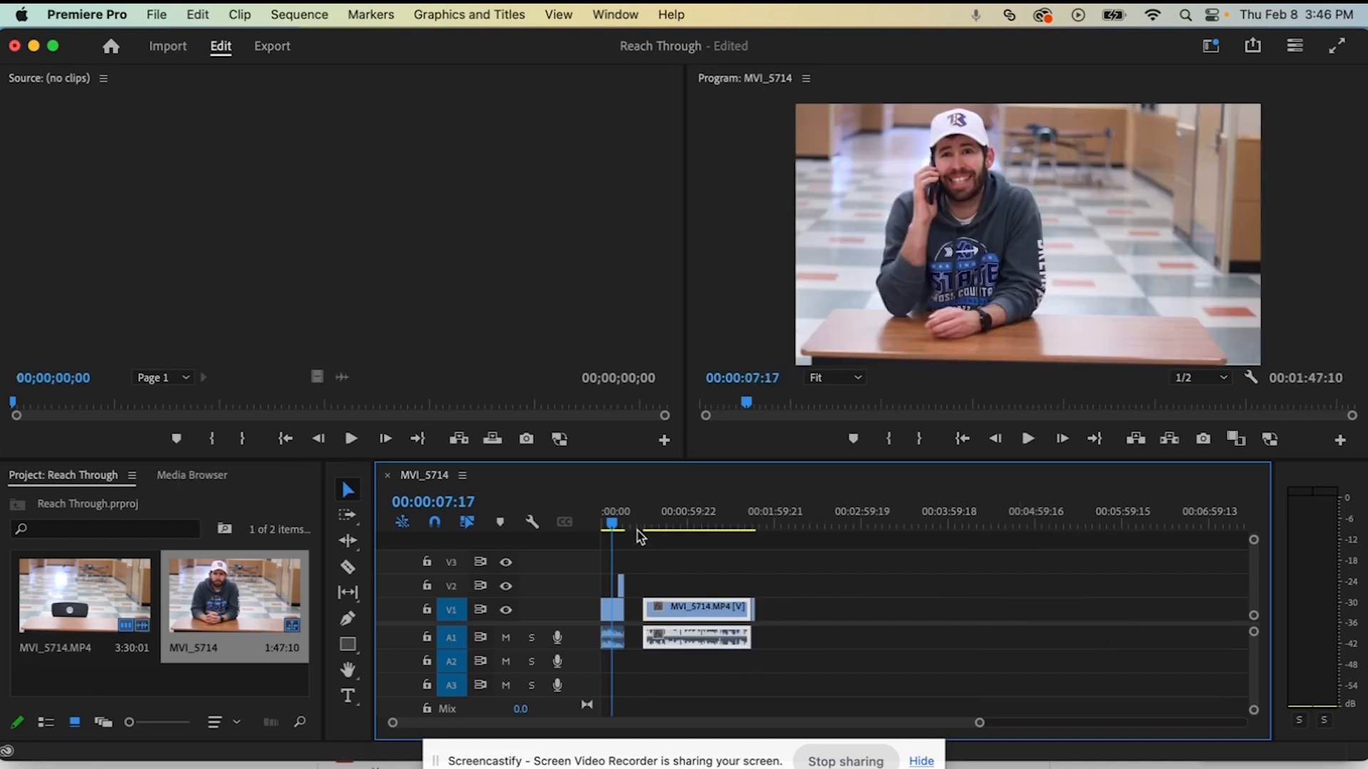
key("equal")
key("equal")
key("equal")
key("a")
left_click_drag(977, 620, 870, 624)
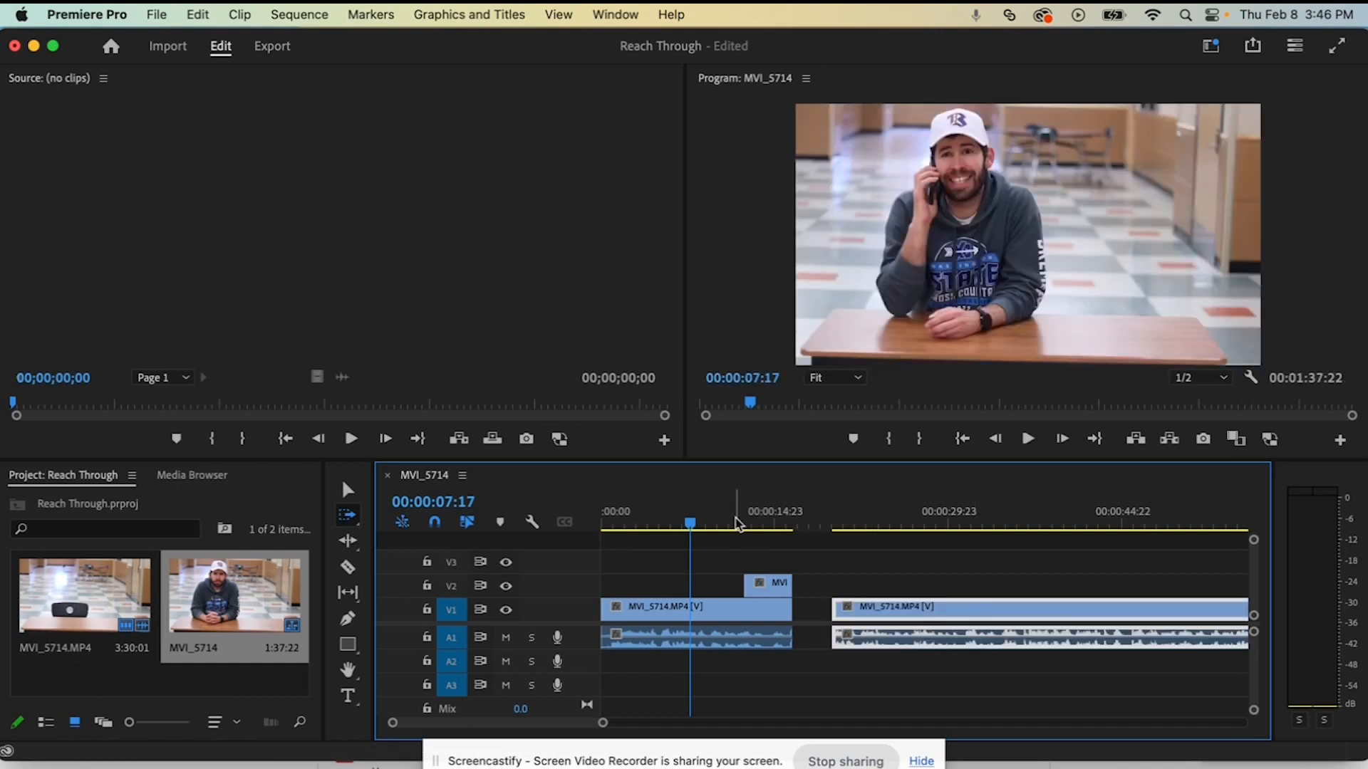
Step: Play the opening clip from its start and mark an In point at 00:00:04:03, where the arm reaches out of frame
key("space")
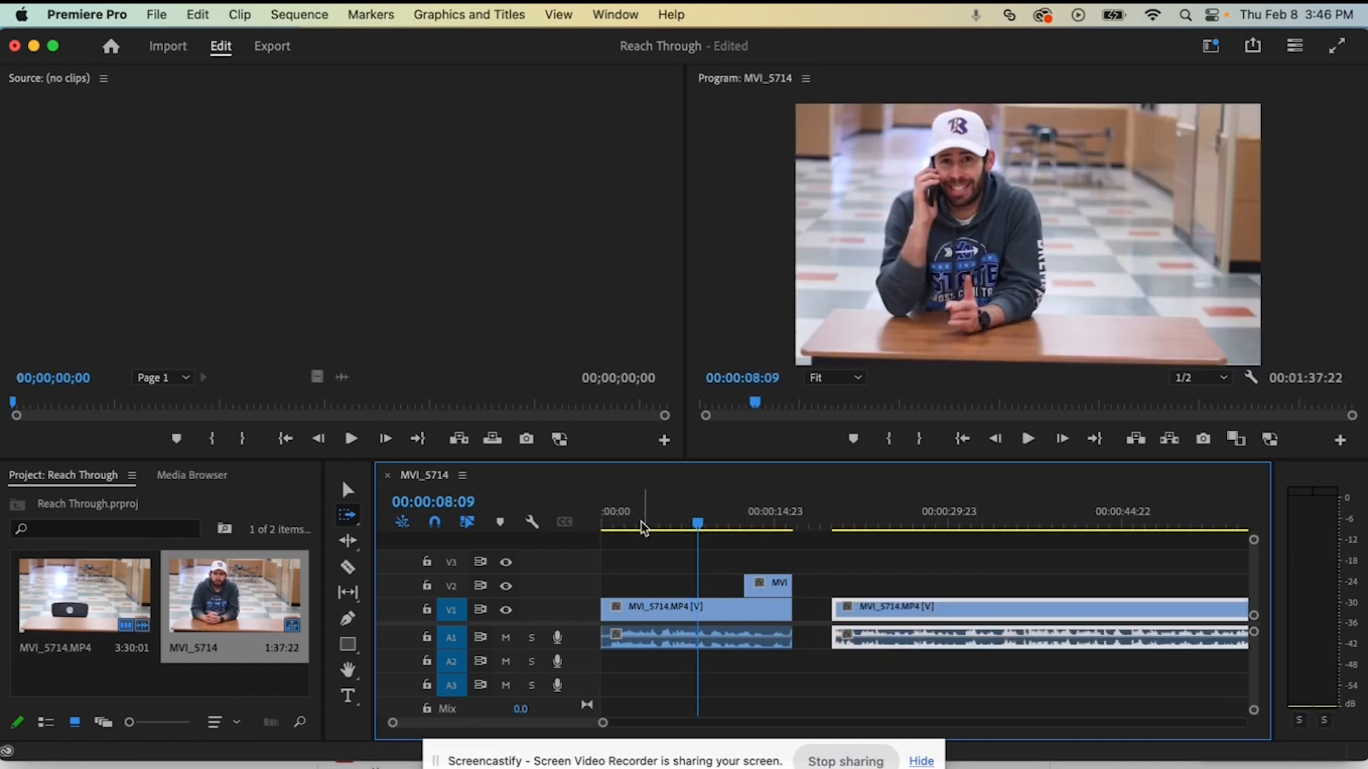
left_click(614, 533)
key("space")
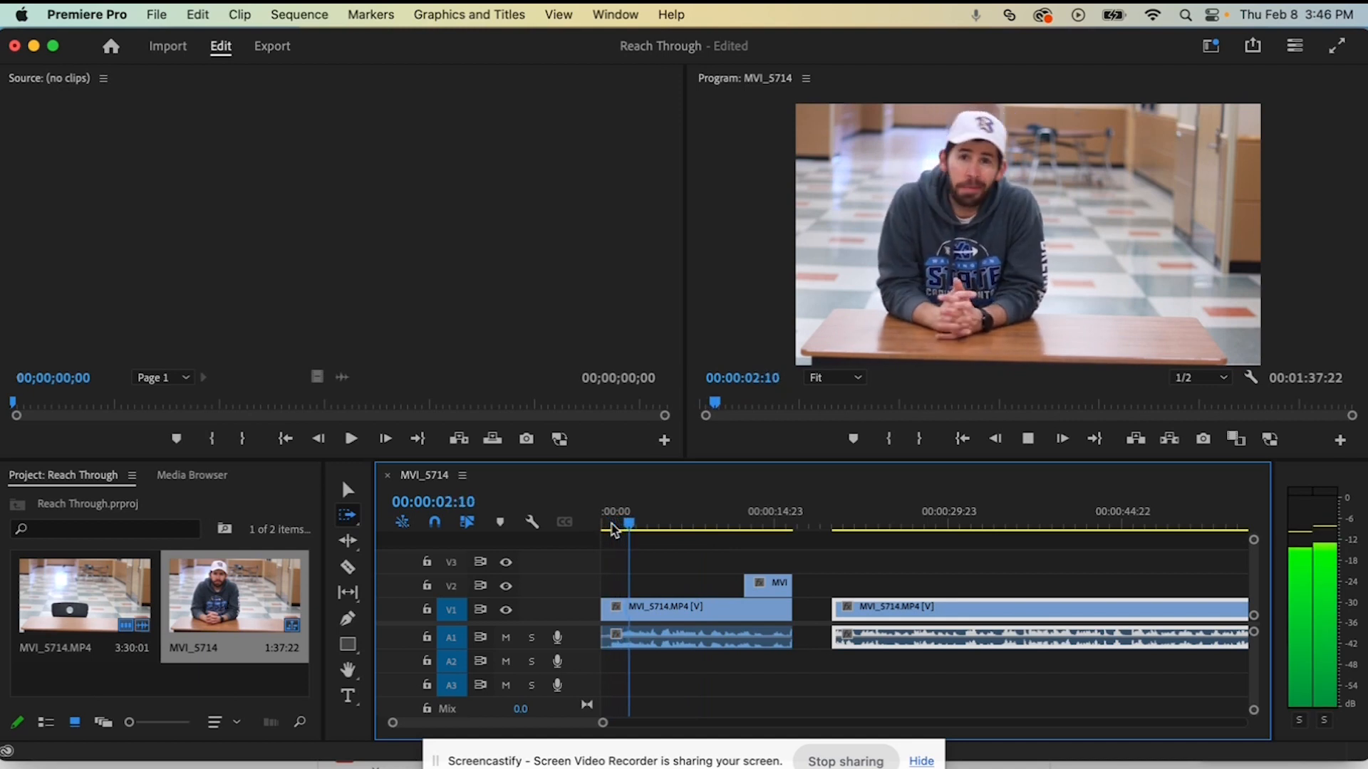
key("space")
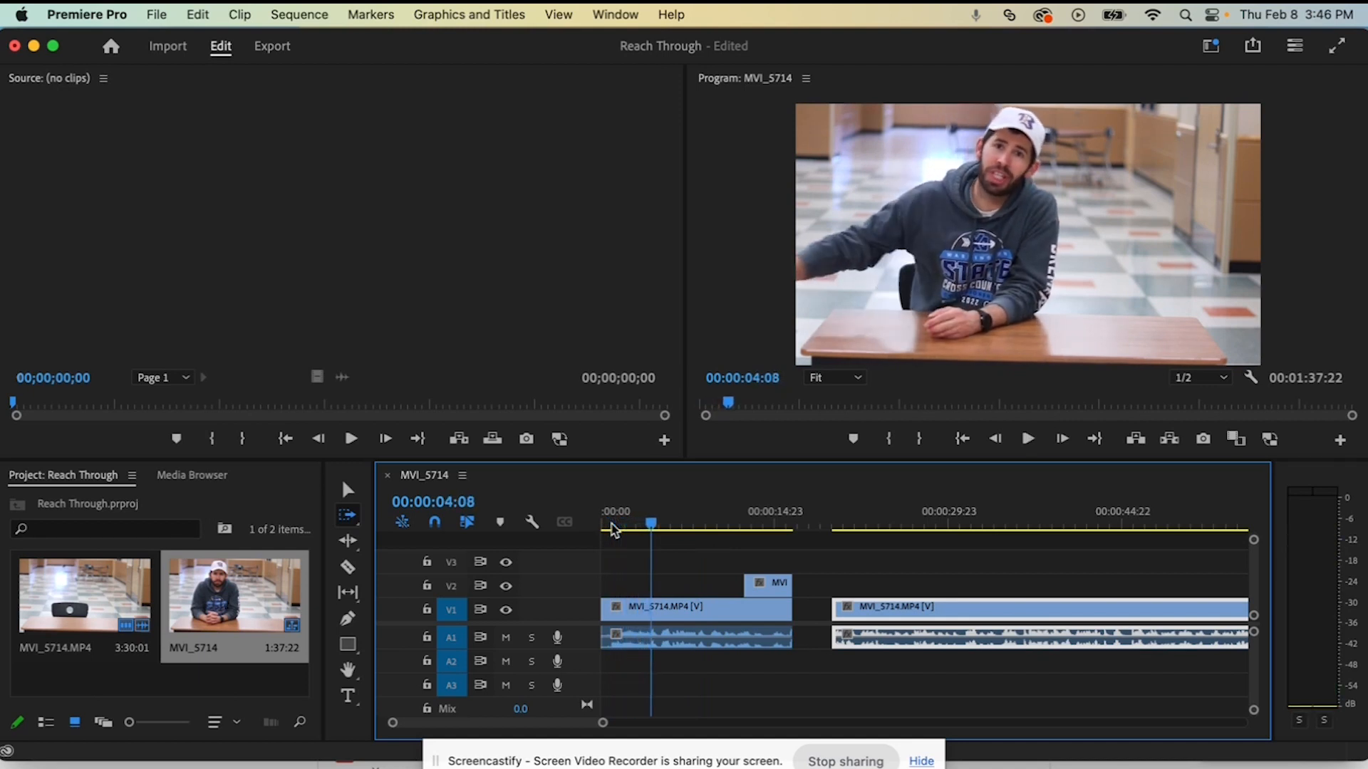
key("Left")
key("Left")
key("Left")
key("Left")
key("Left")
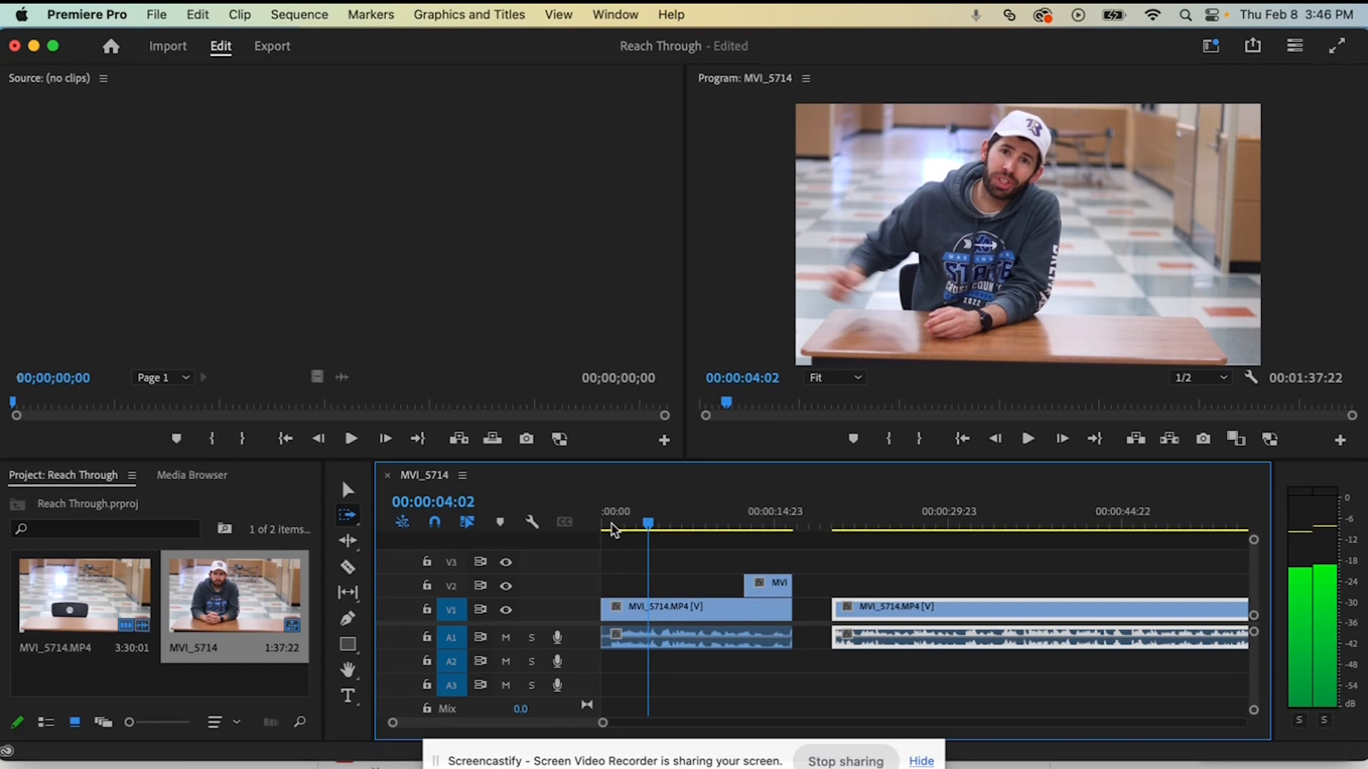
key("Right")
key("Left")
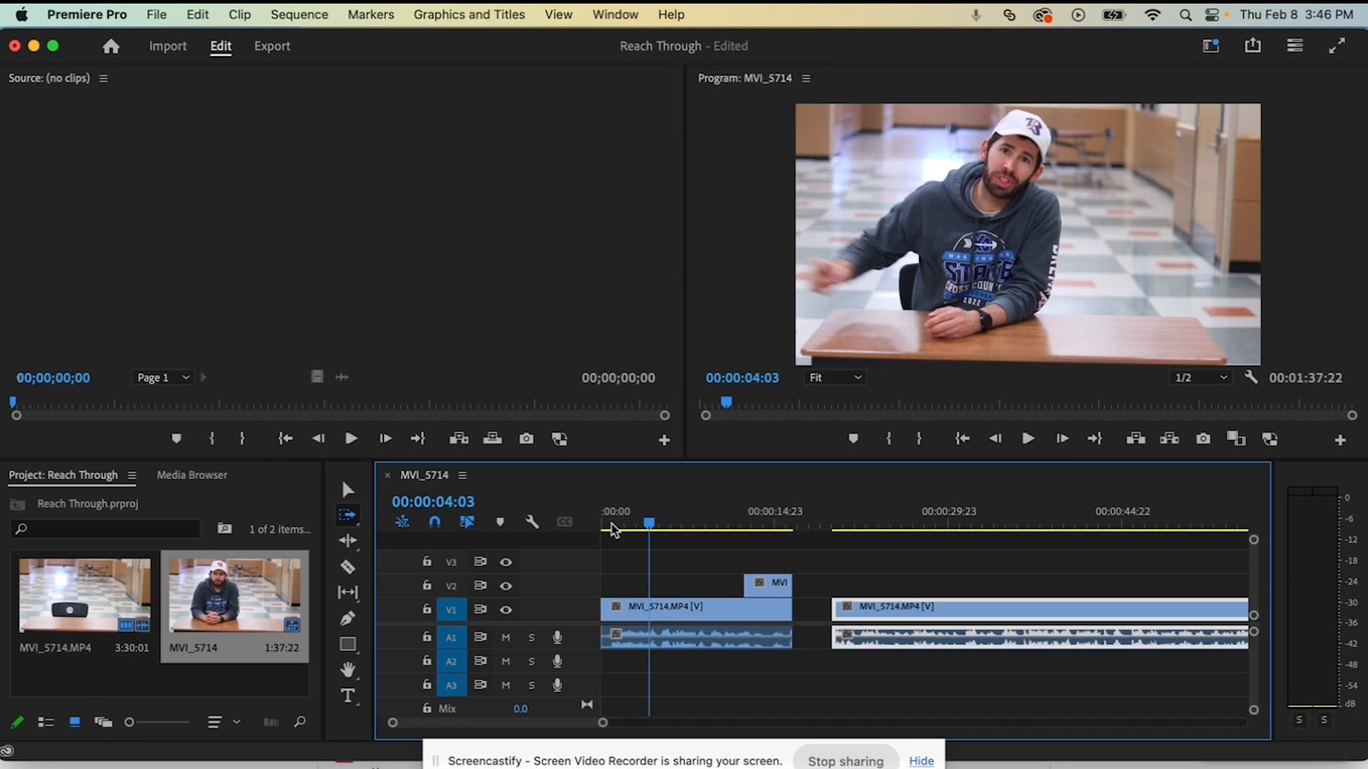
key("i")
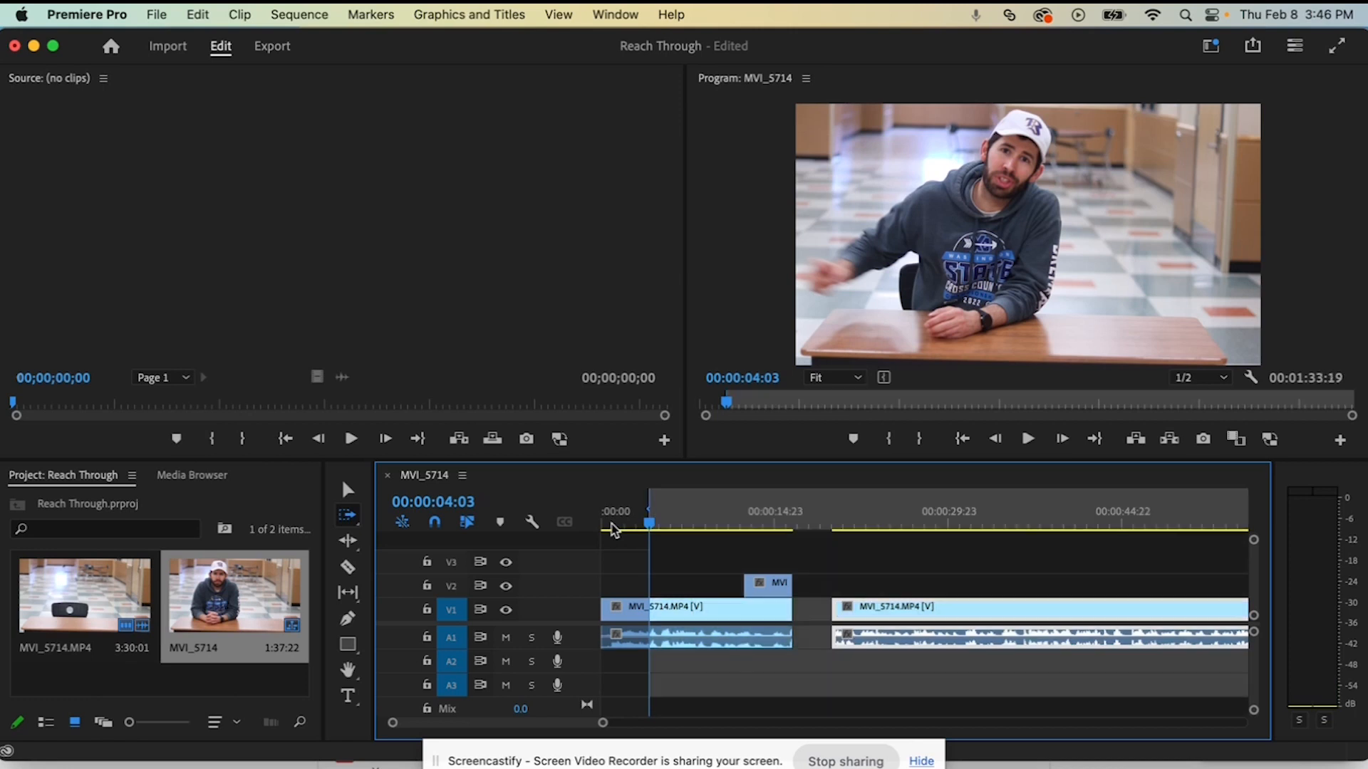
Step: Step through the phone-on-table clip on V2 and split it at 00:00:13:15
left_click(745, 502)
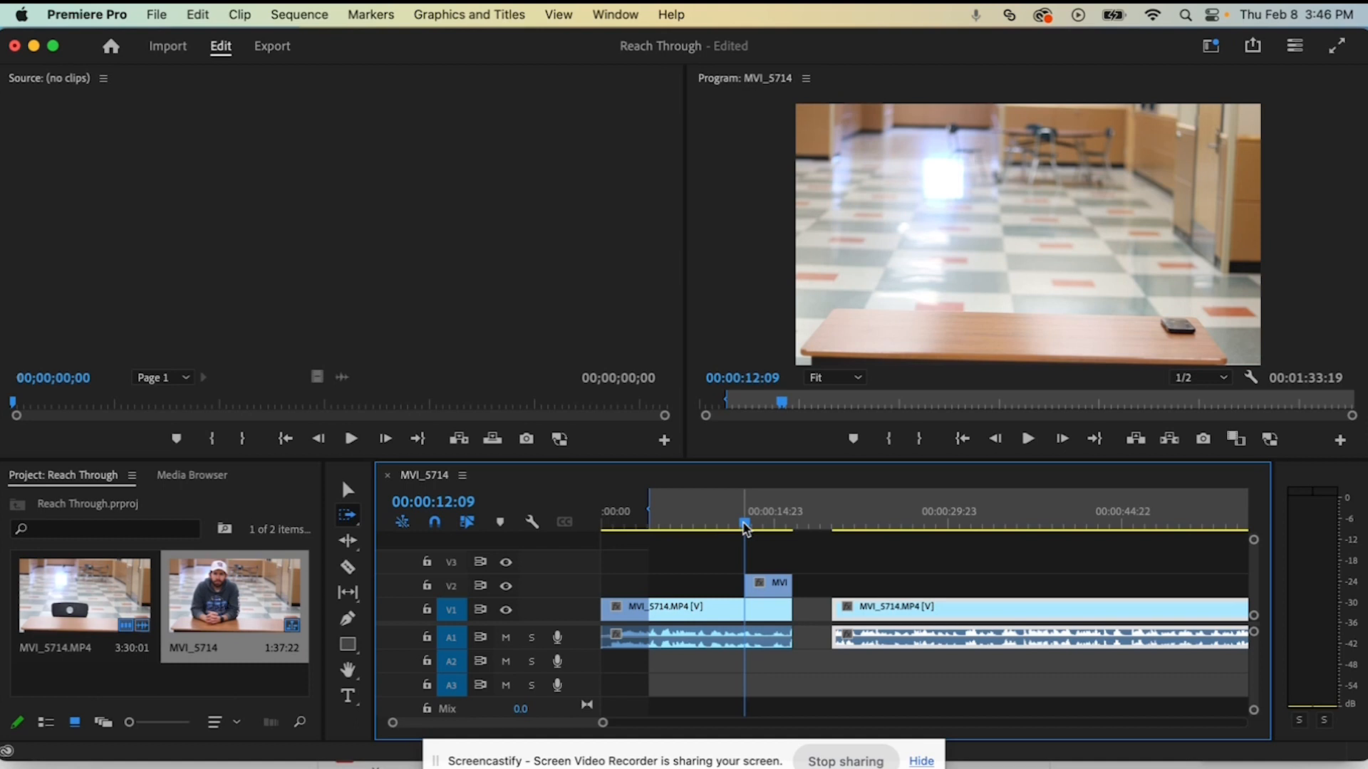
left_click_drag(745, 528, 746, 531)
key("Right")
key("Right")
key("Right")
key("Right")
key("Right")
key("Right")
key("Right")
key("Right")
key("Right")
key("Right")
key("Right")
key("Right")
key("Right")
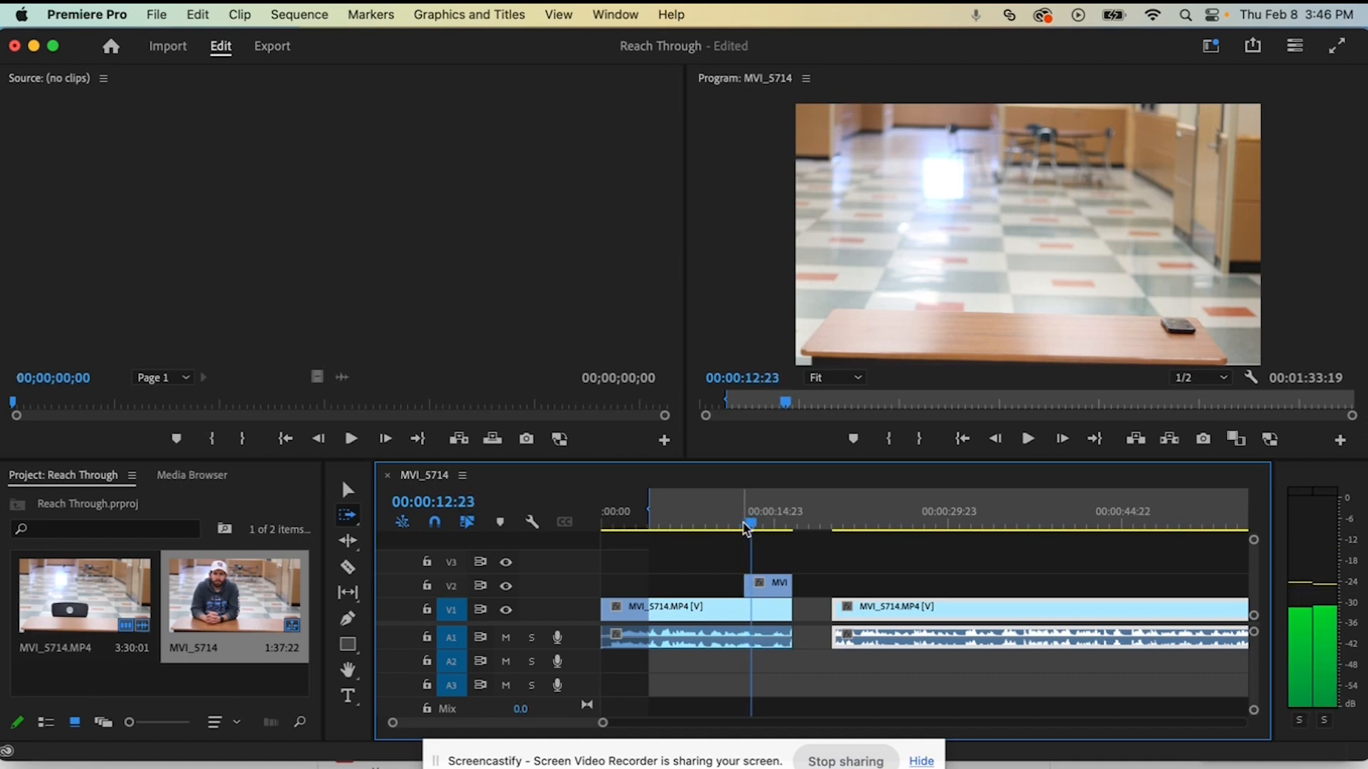
key("Right")
key("Right")
key("Right")
key("Right")
key("Right")
key("Right")
key("Right")
key("Right")
key("Right")
key("Right")
key("Right")
key("Right")
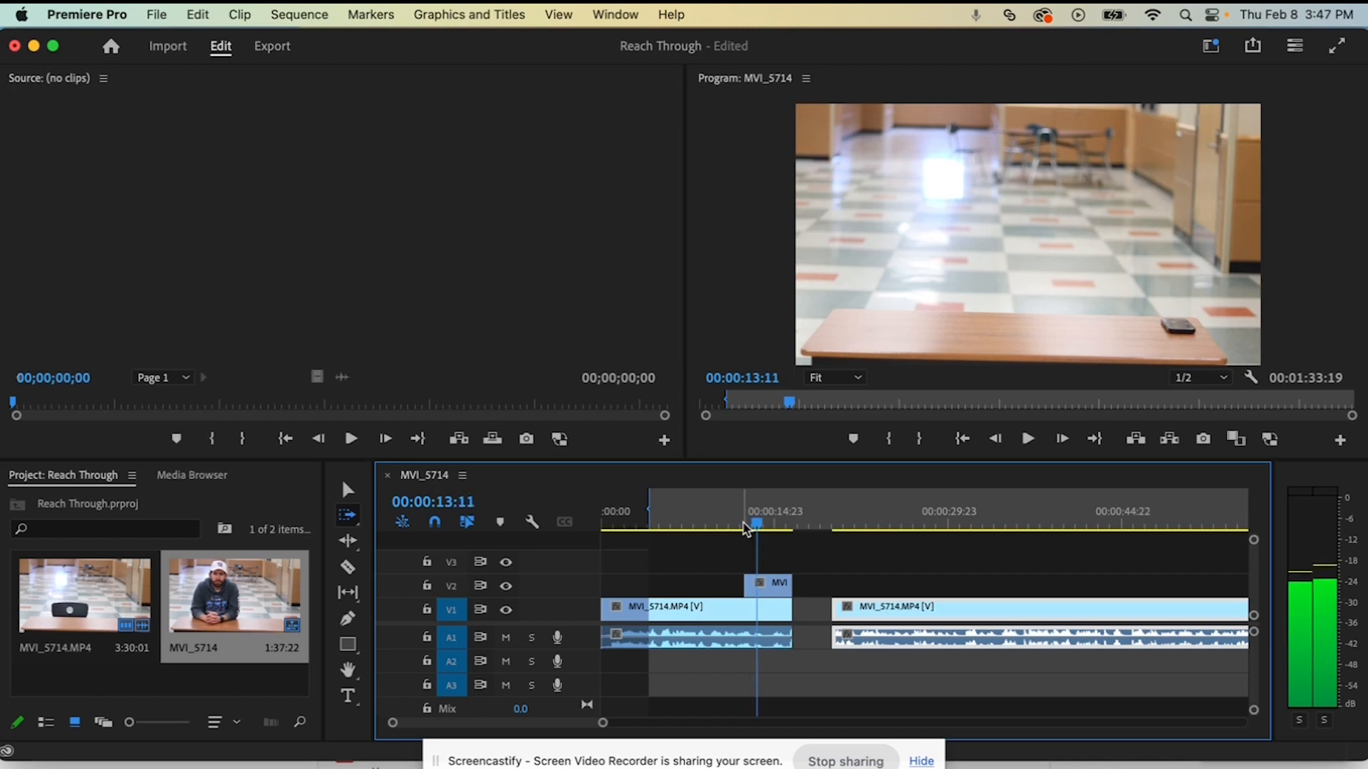
key("Left")
key("Left")
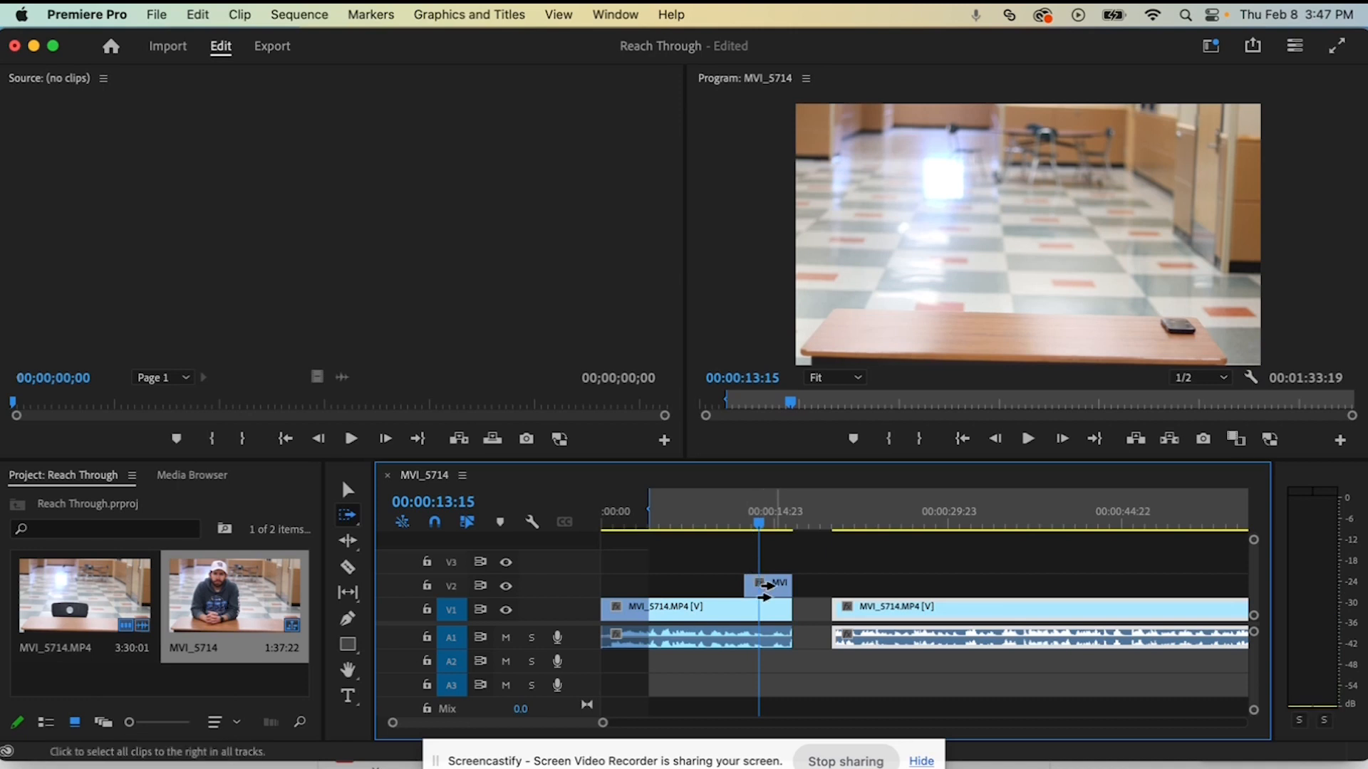
key("c")
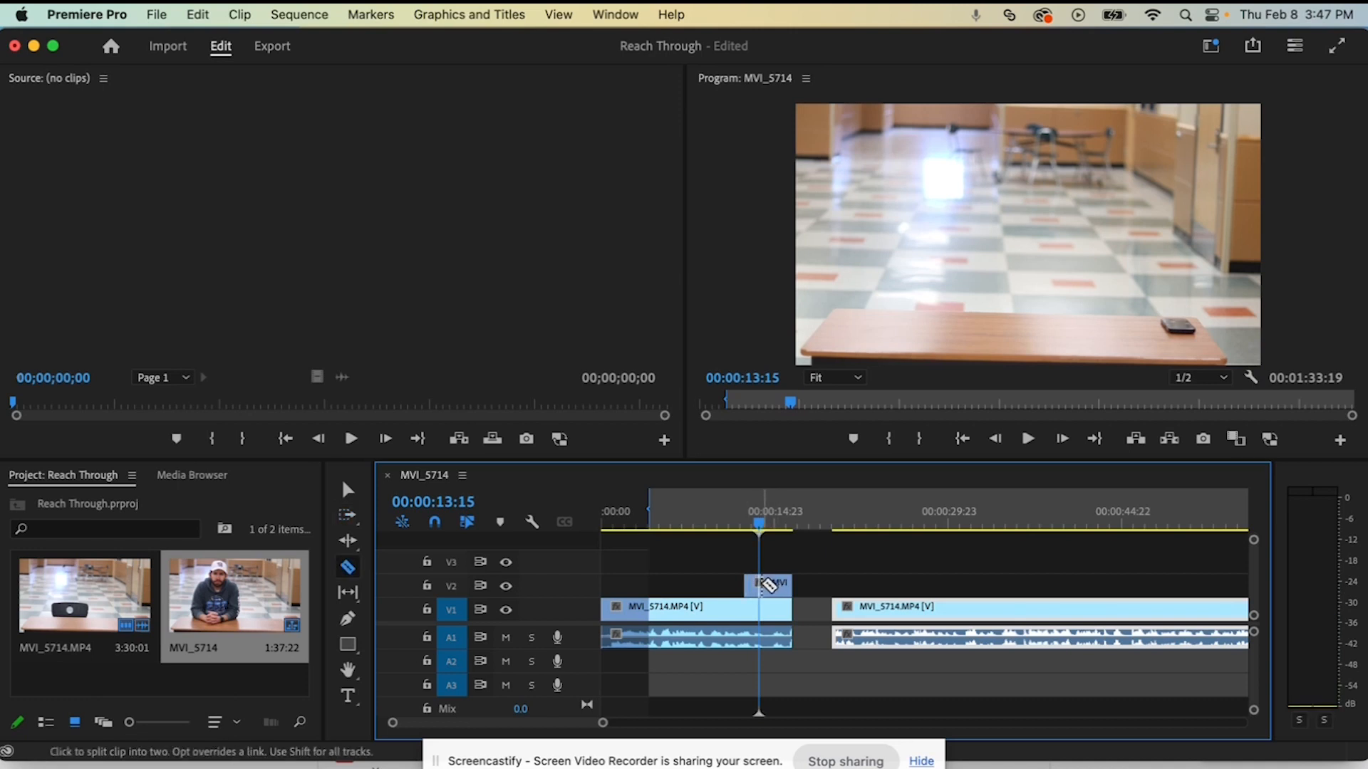
left_click(760, 585)
Step: Delete the V2 part before the cut and move the remaining part to start at the 00:00:04:03 In point
key("v")
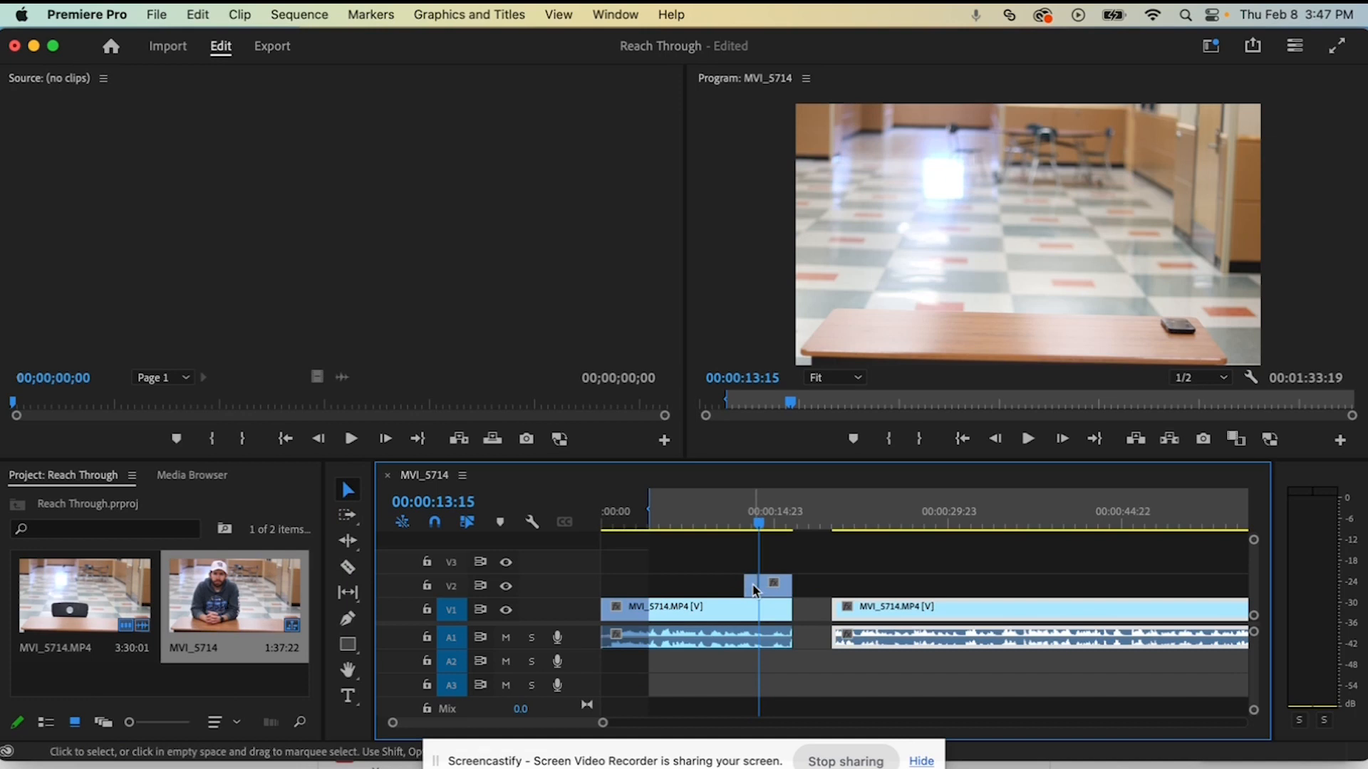
left_click_drag(770, 591, 662, 583)
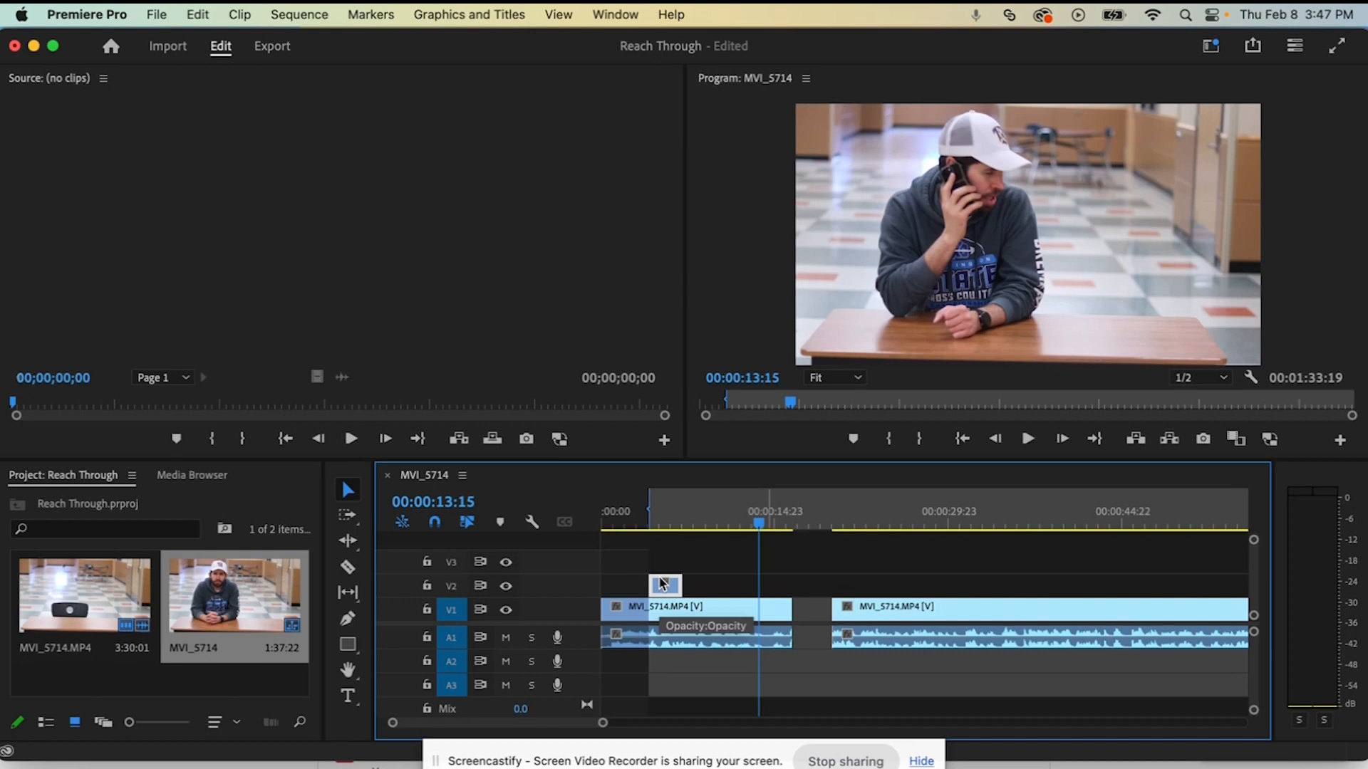
left_click_drag(633, 519, 640, 517)
key("space")
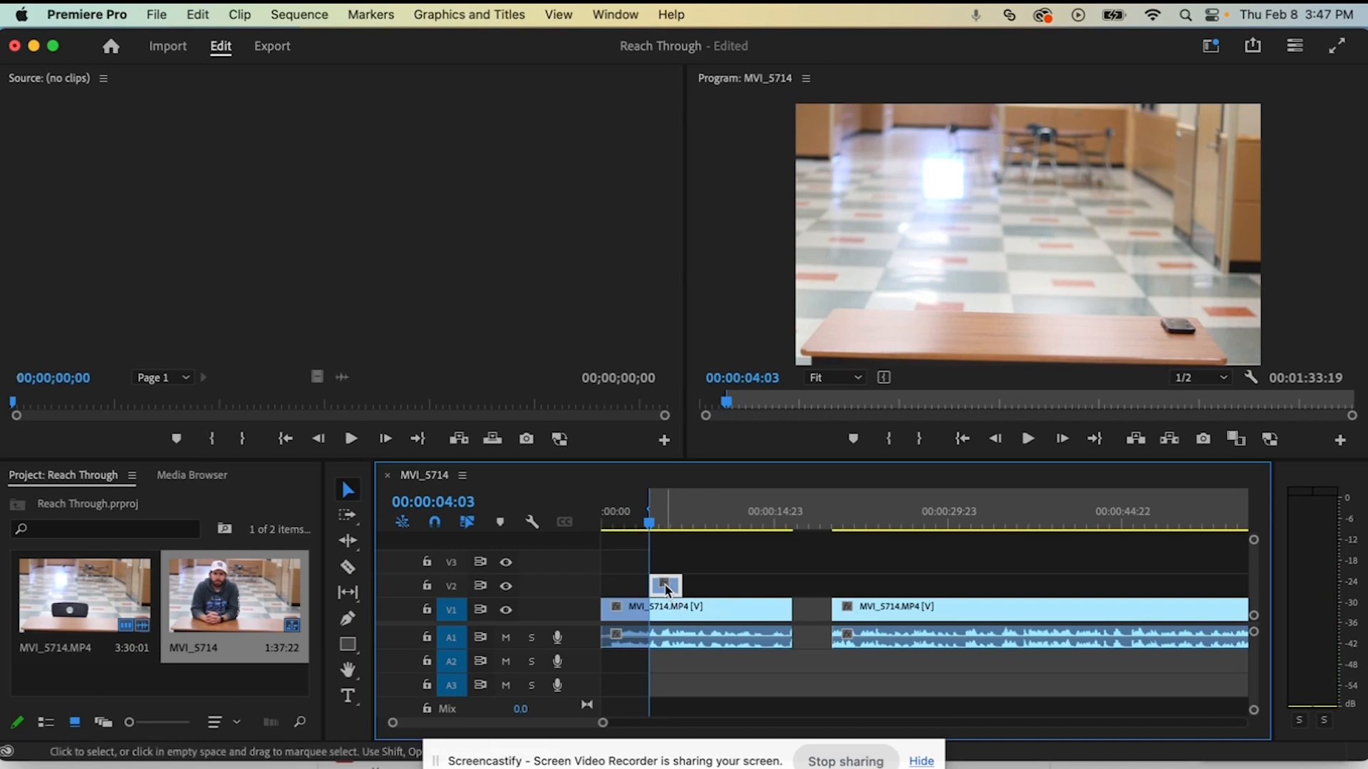
Step: Draw a four-point pen opacity mask on the V2 clip around the right side of the frame, enclosing the phone
left_click(617, 16)
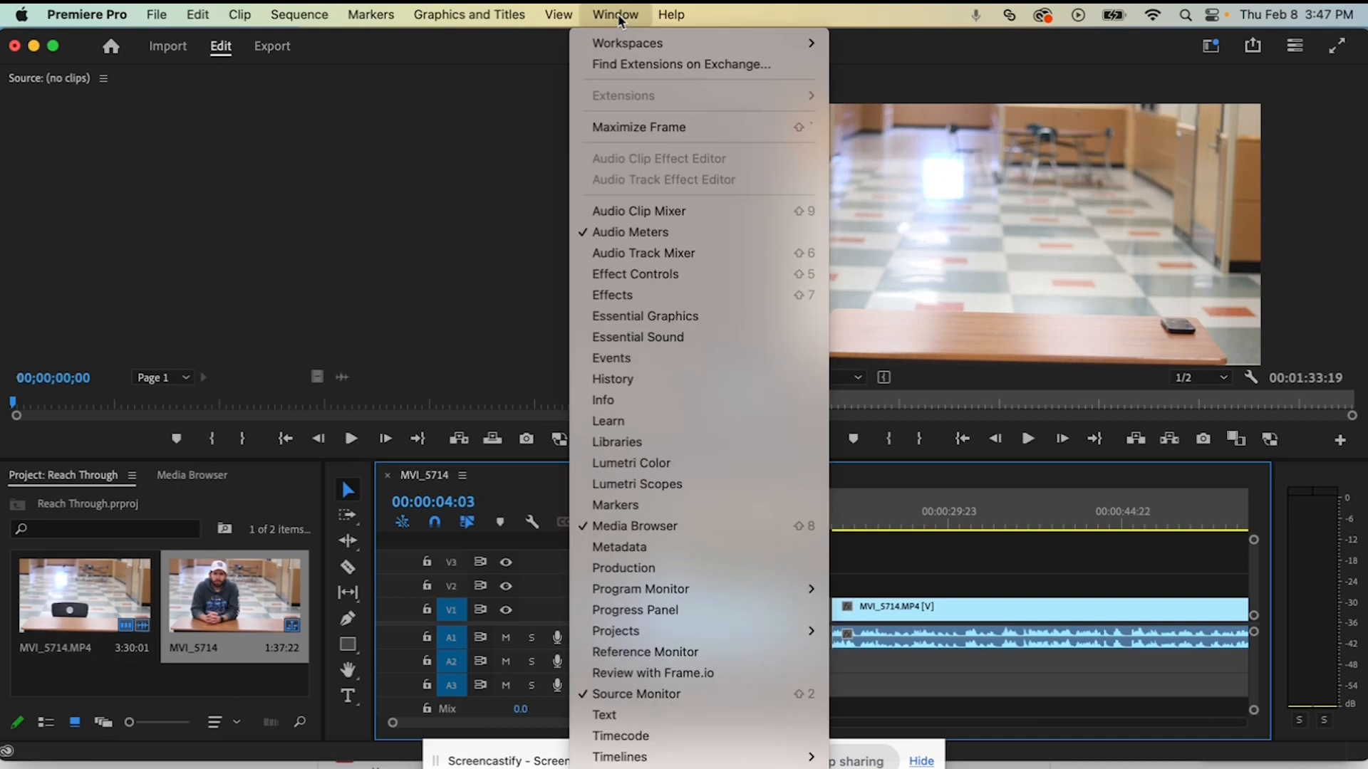
left_click(640, 280)
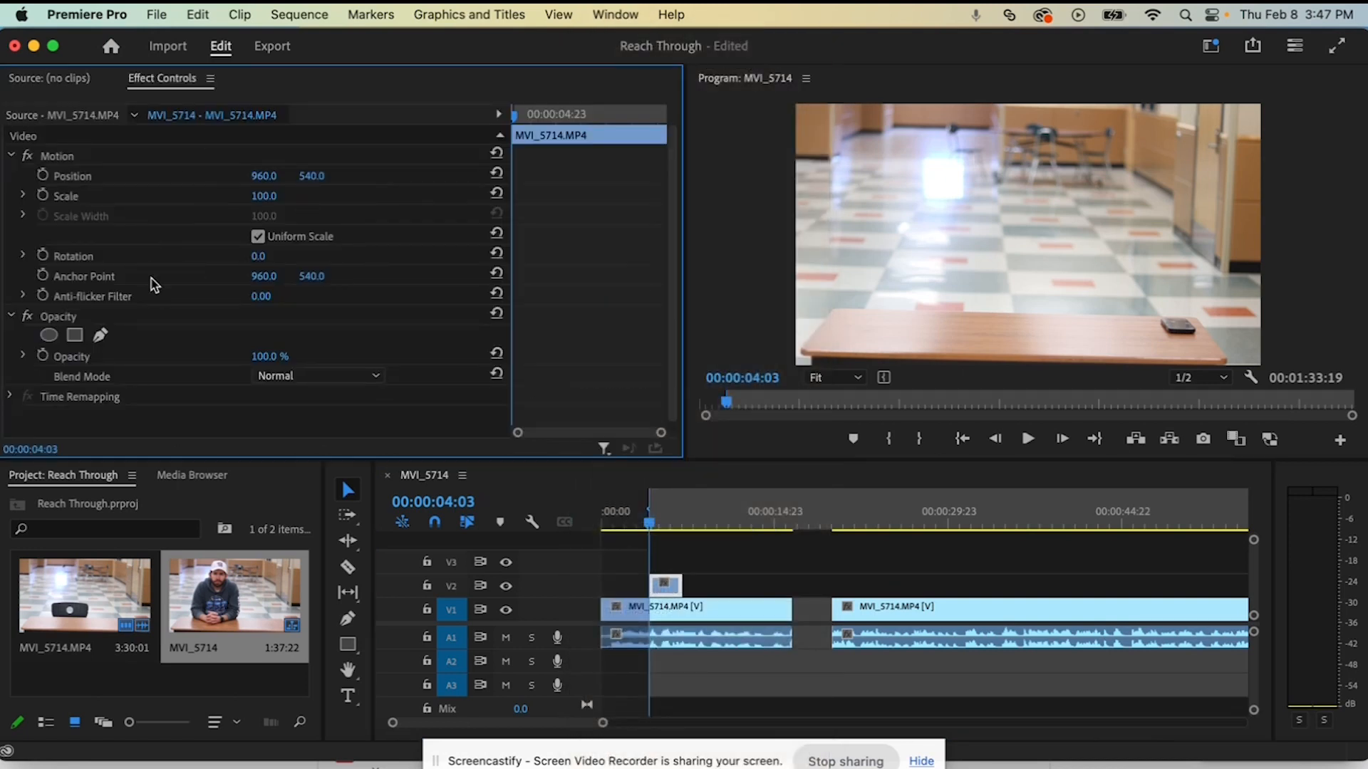
left_click(101, 336)
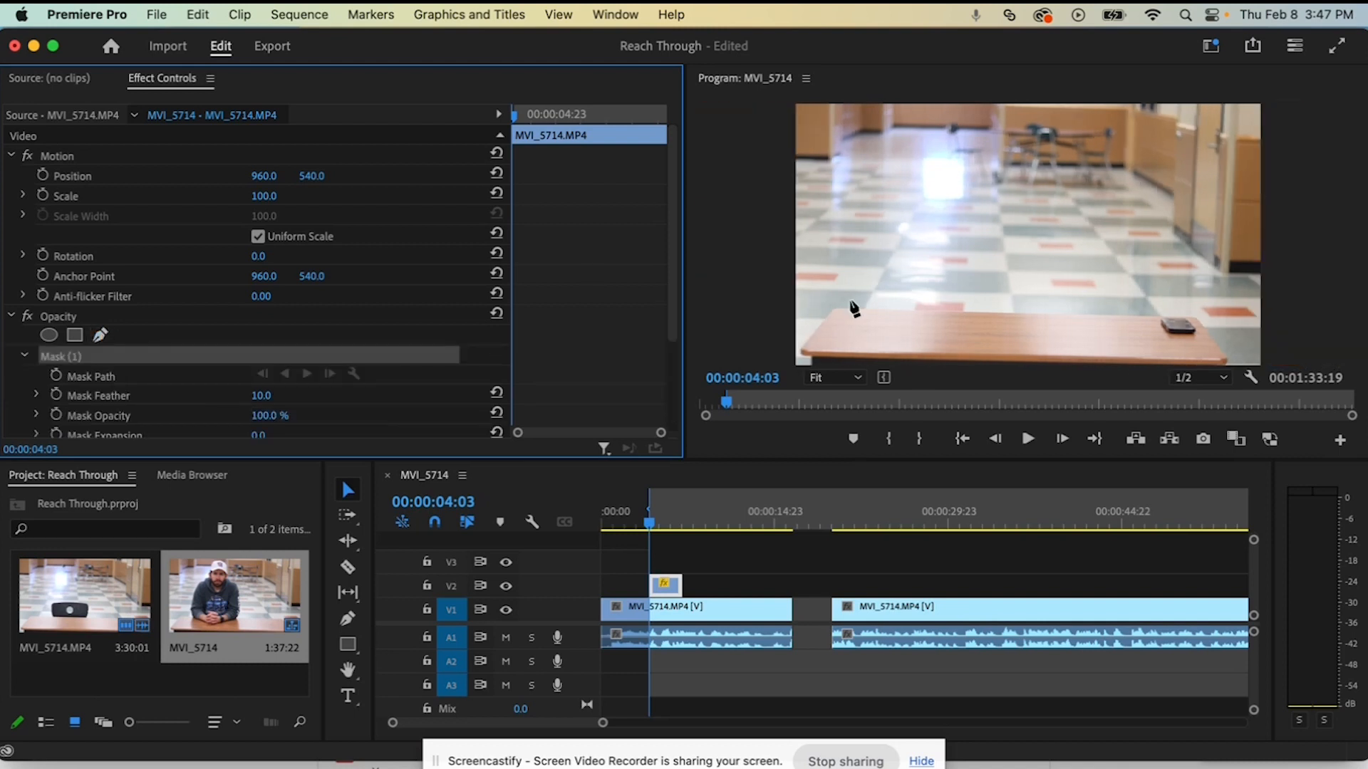
left_click(1142, 107)
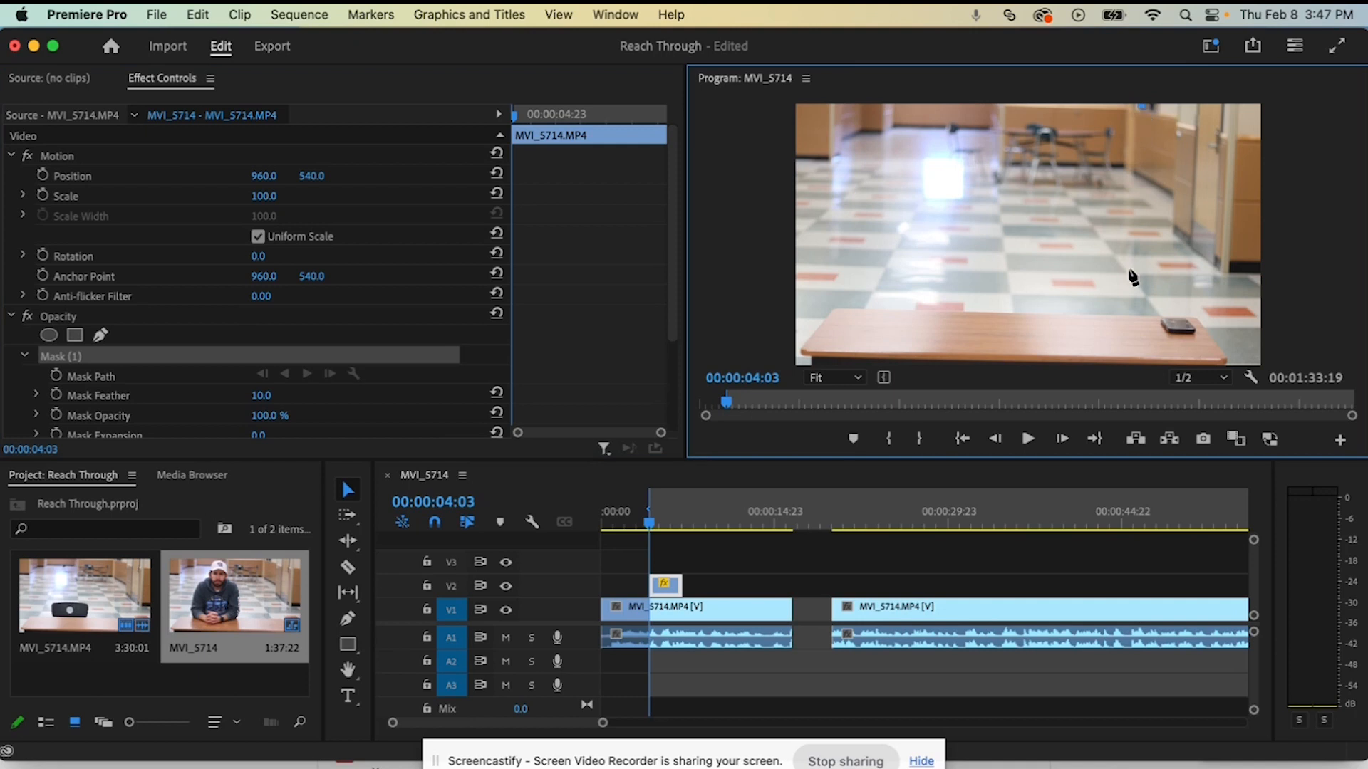
left_click(1130, 362)
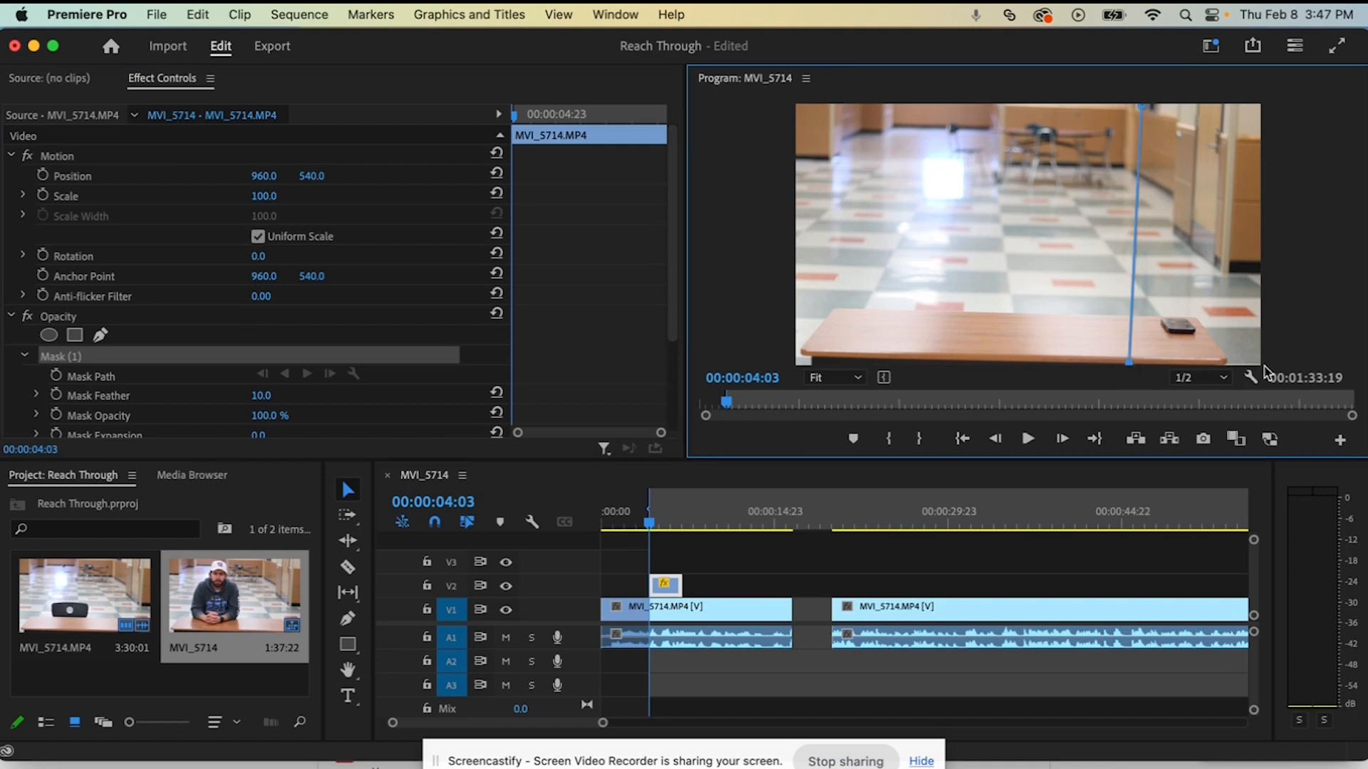
left_click(820, 377)
left_click(835, 447)
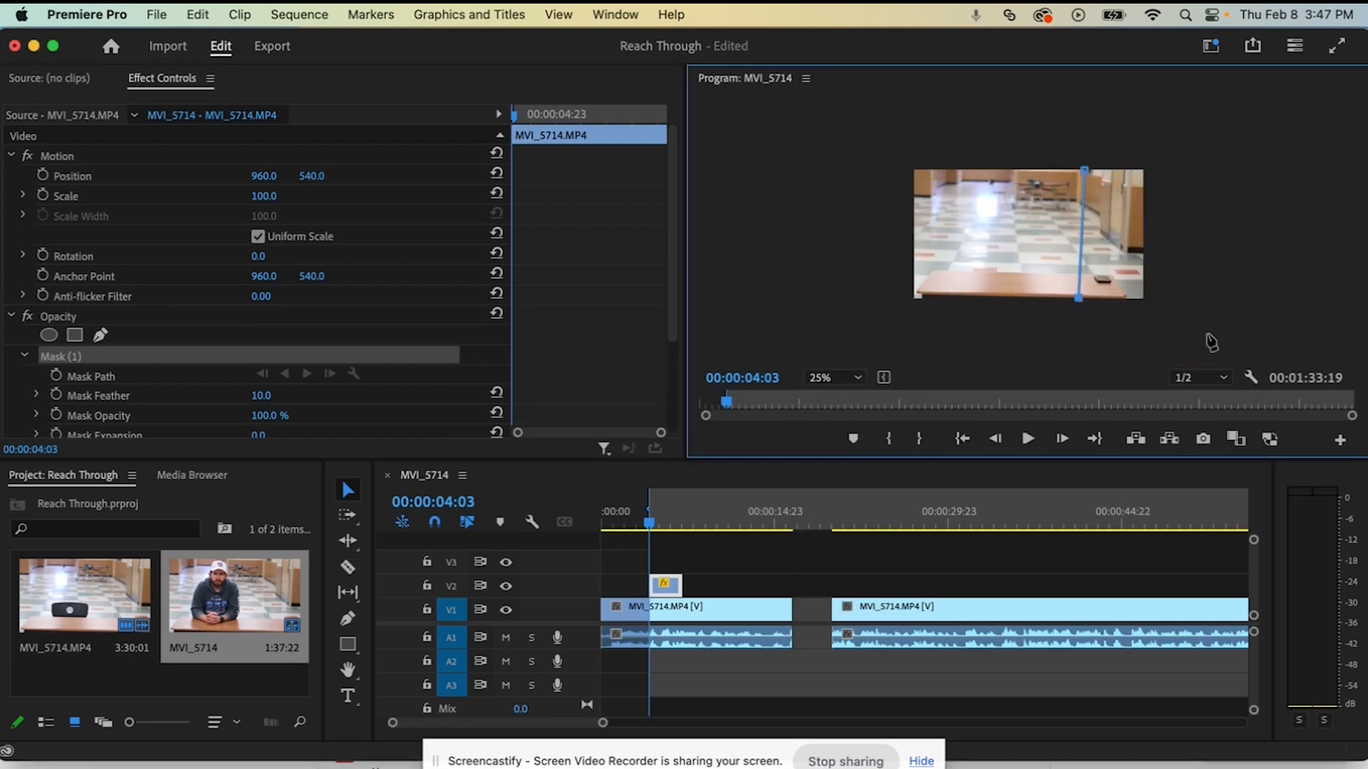
left_click(1155, 311)
left_click(1154, 150)
left_click(1086, 170)
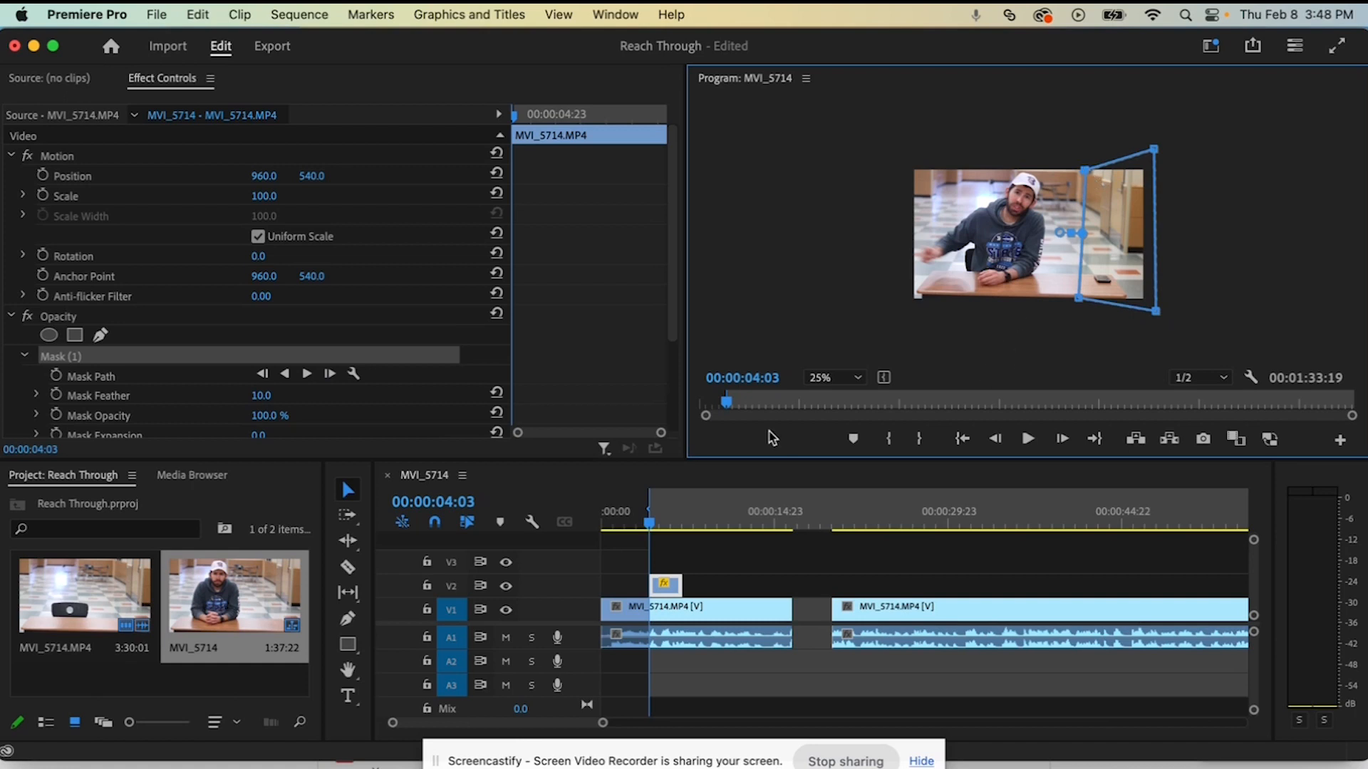
Step: Step frame by frame through the masked V2 overlay from 00:00:04:03 to 00:00:06:19, checking how the hand's grab matches the reaching arm
left_click(653, 529)
key("Right")
key("Right")
key("Right")
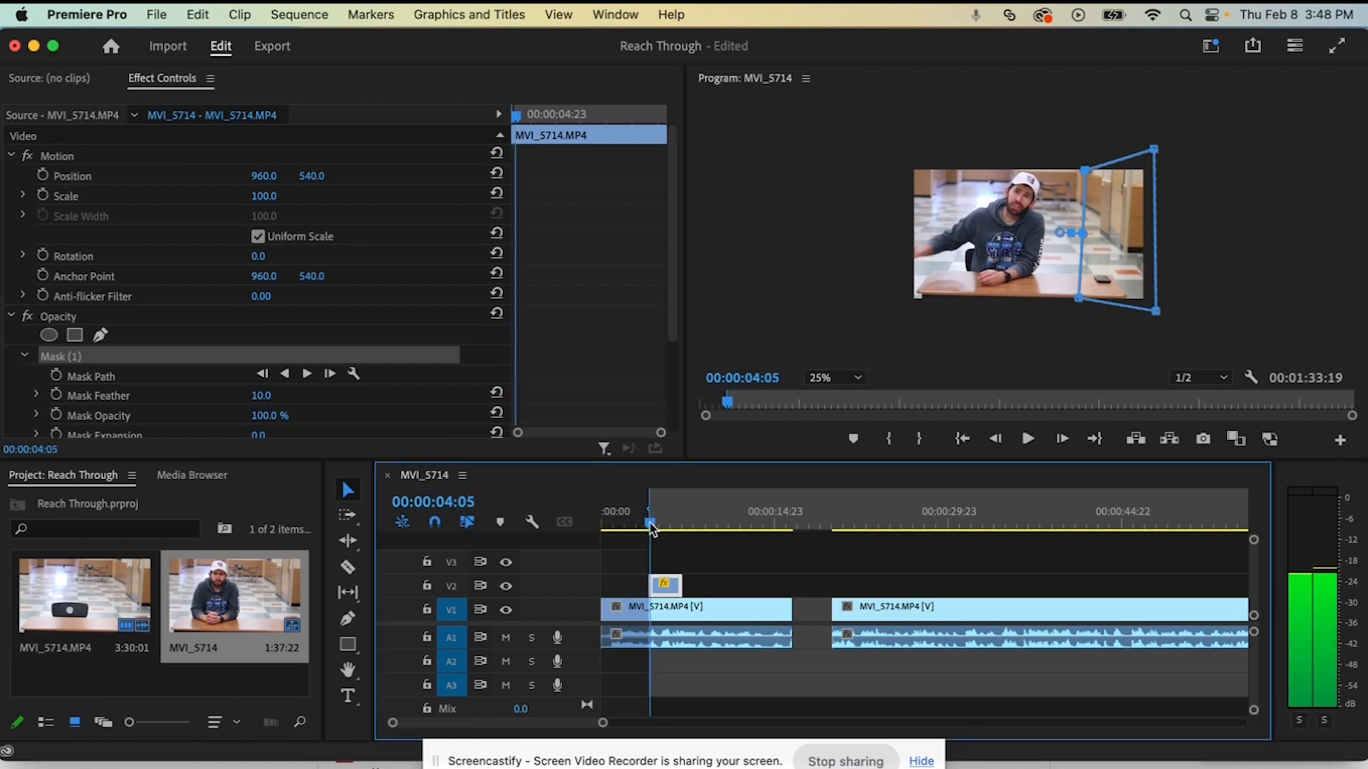
key("Right")
key("Right")
key("Right")
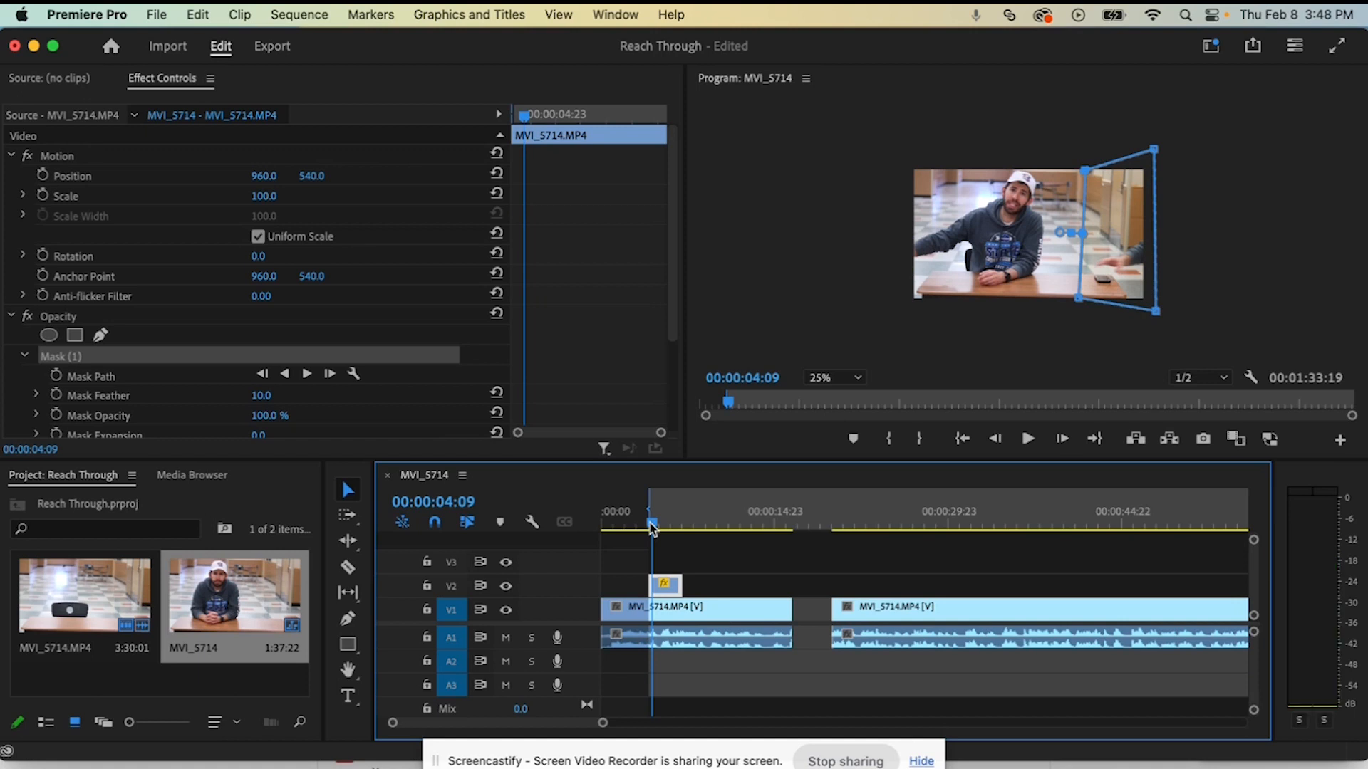
key("Right")
key("Right")
key("Right")
key("Right")
key("Right")
key("Right")
key("Right")
key("Right")
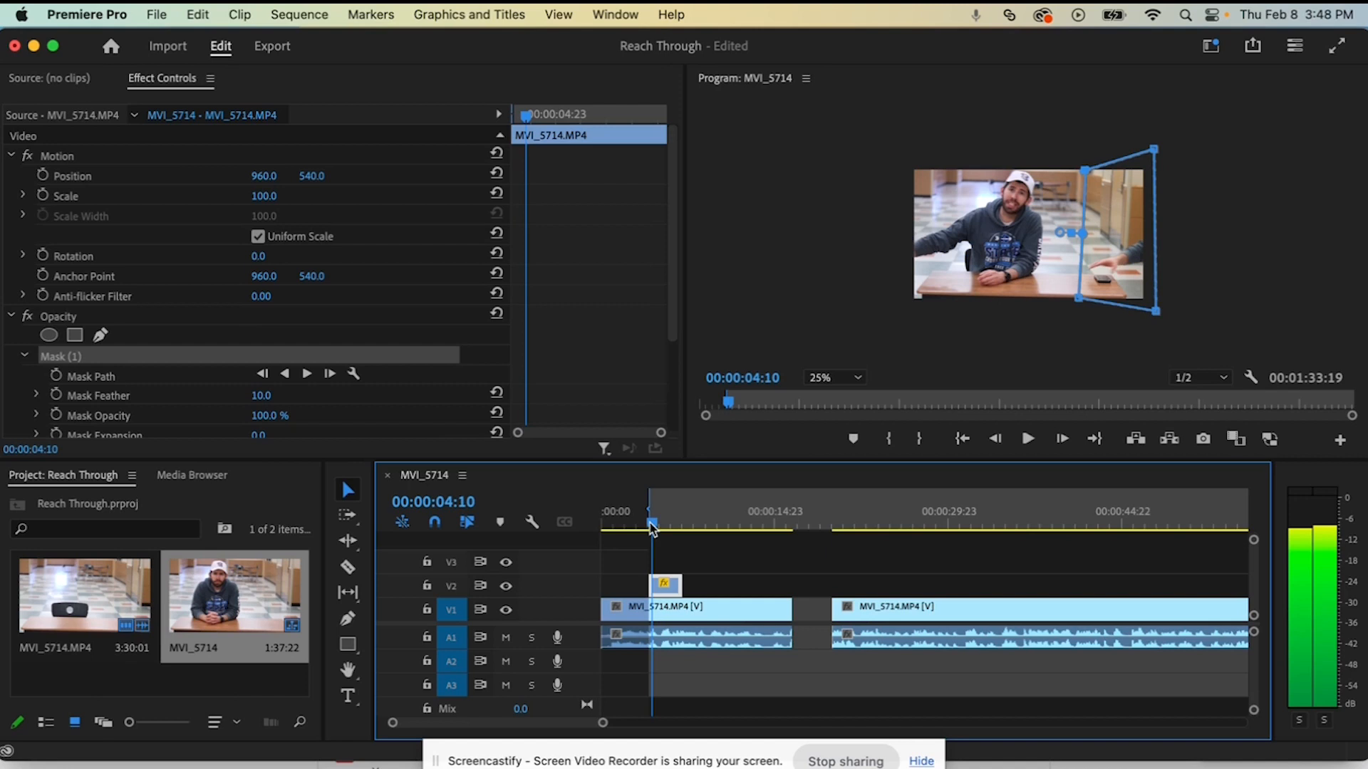
key("Right")
key("Right")
key("Right")
key("Right")
key("Right")
key("Right")
key("Right")
key("Right")
key("Right")
key("Right")
key("Right")
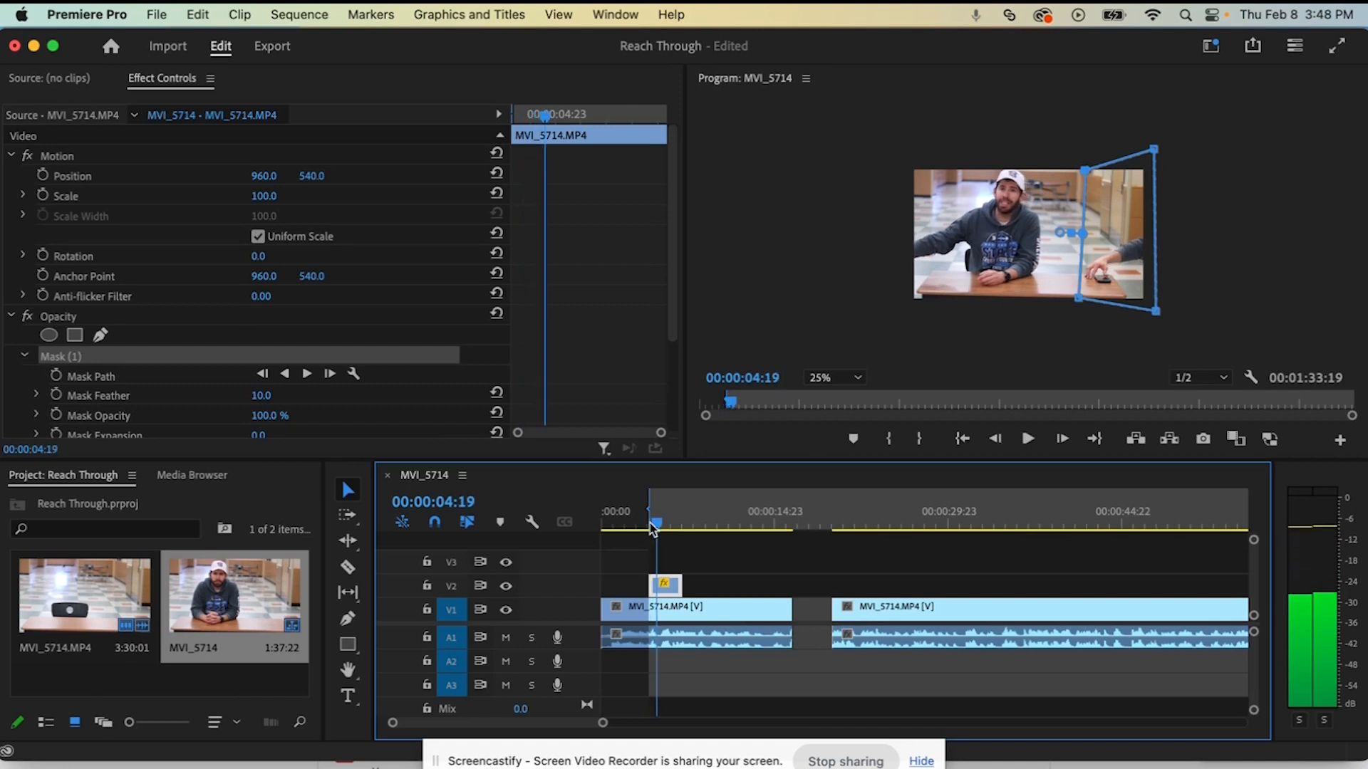
key("Right")
key("Right")
key("Right")
key("Right")
key("Right")
key("Right")
key("Right")
key("Right")
key("Right")
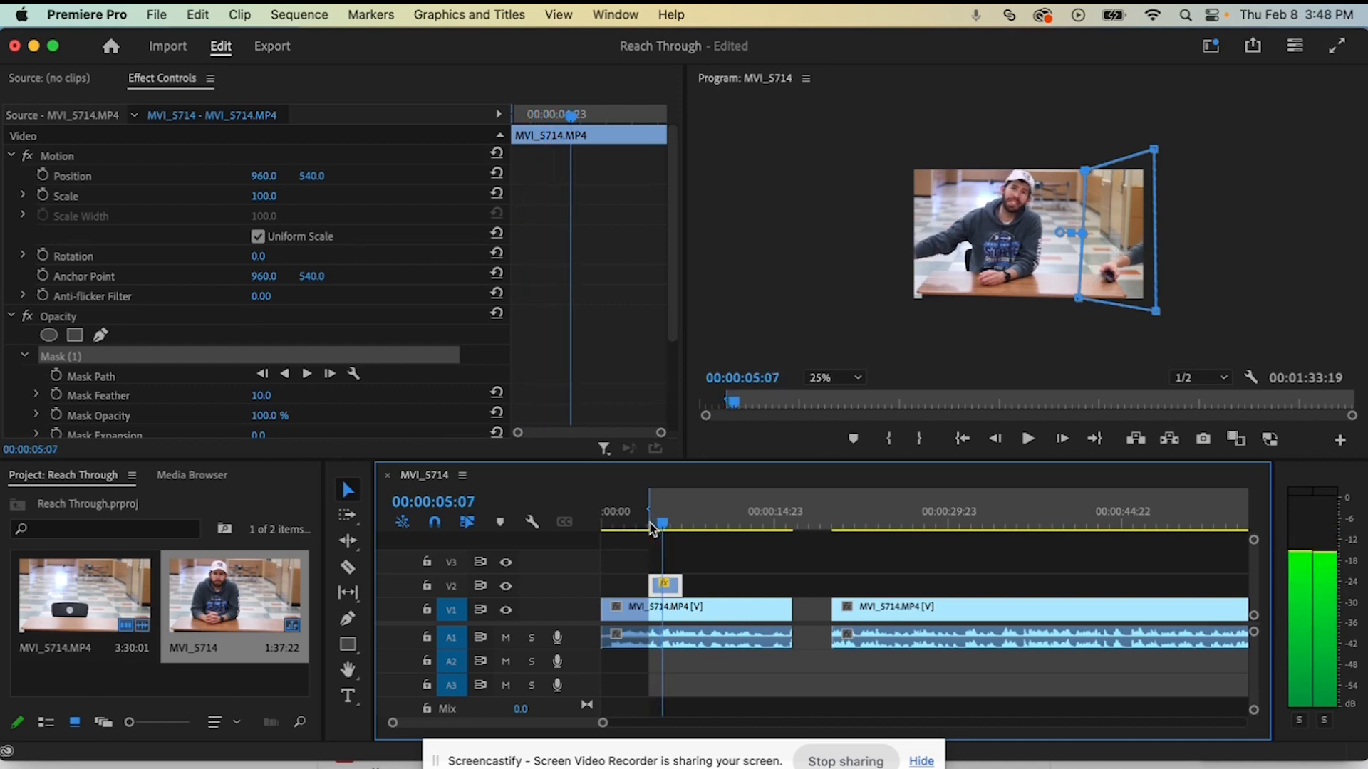
key("Right")
key("Right")
key("Right")
key("Right")
key("Right")
key("Right")
key("Right")
key("Right")
key("Right")
key("Right")
key("Right")
key("Right")
key("Right")
key("Right")
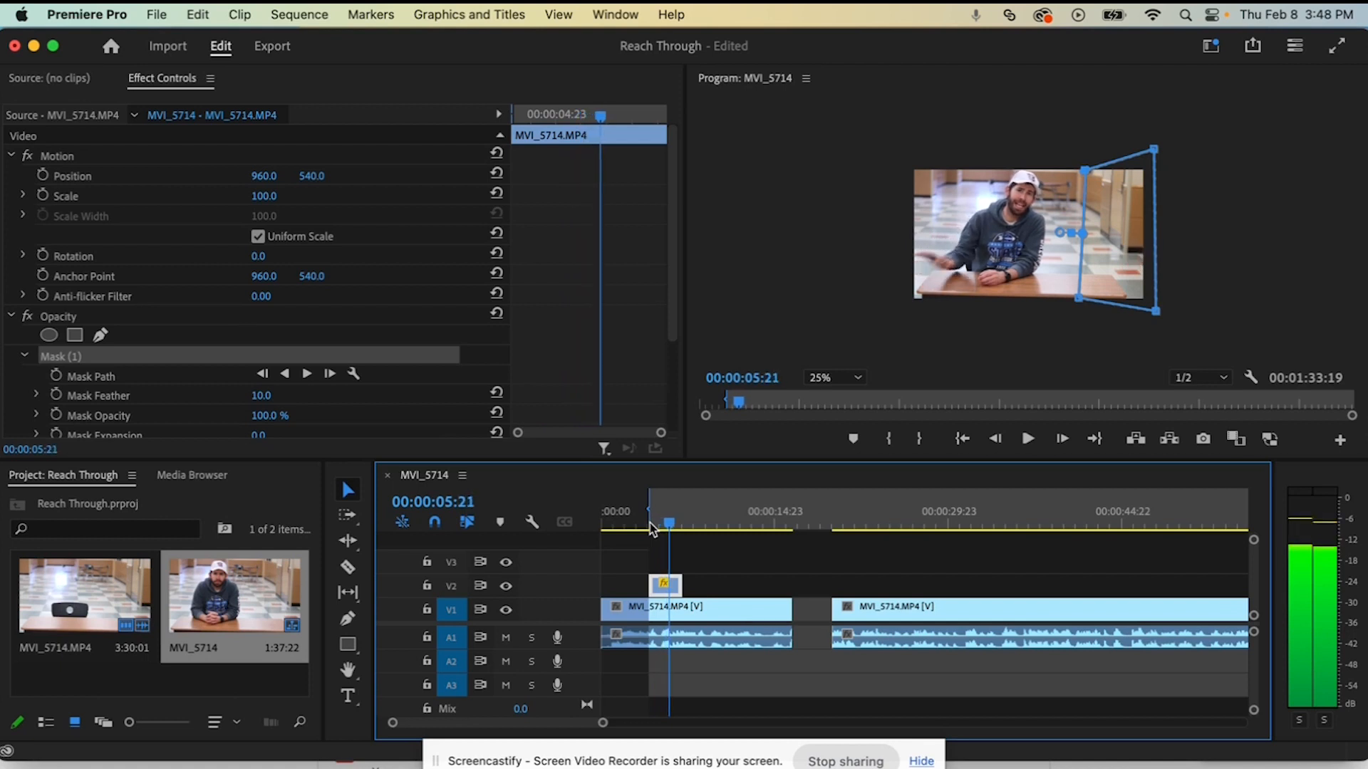
key("Right")
key("Right")
key("Right")
key("Right")
key("Right")
key("Right")
key("Right")
key("Right")
key("Right")
key("Right")
key("Right")
key("Right")
key("Right")
key("Right")
key("Right")
key("Right")
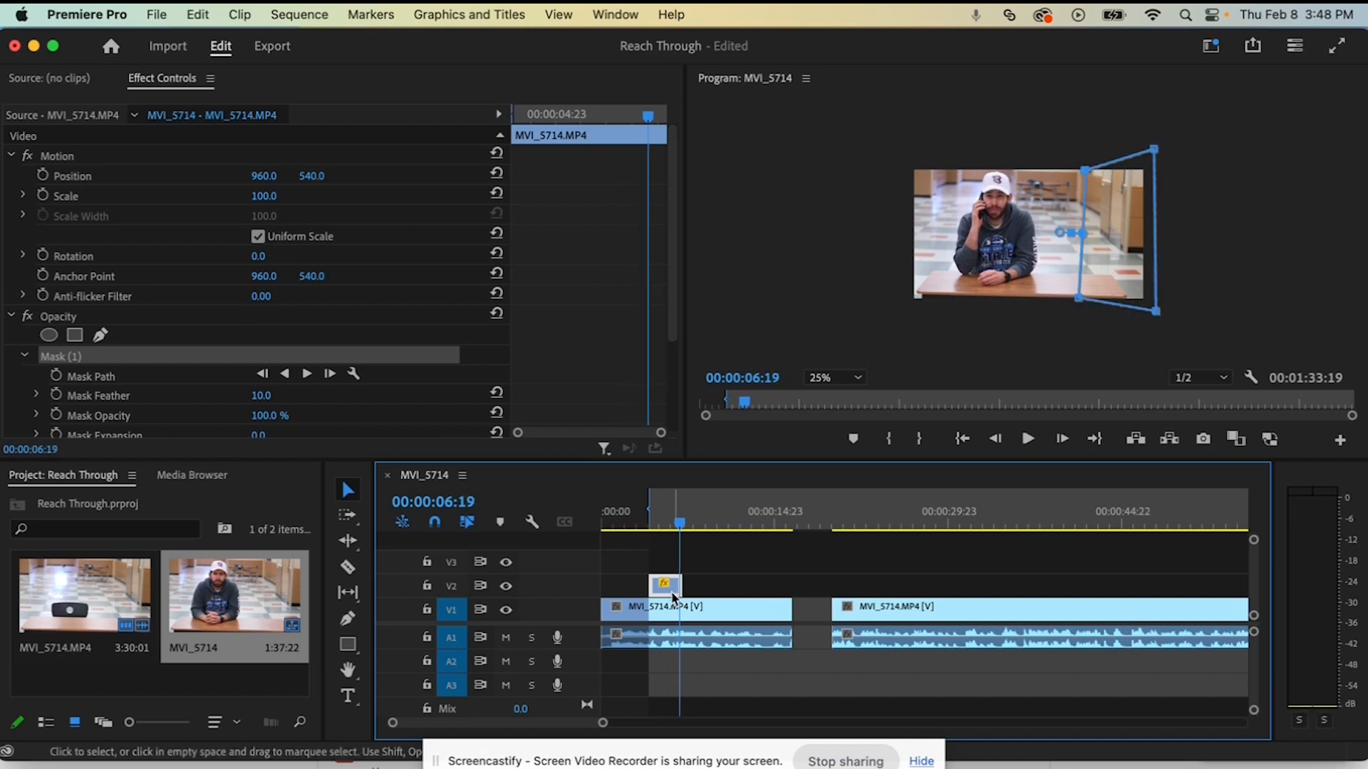
Step: Hide track V2 and move the short segment from the sequence's end to V3, starting at the 00:00:04:03 In point
left_click(507, 585)
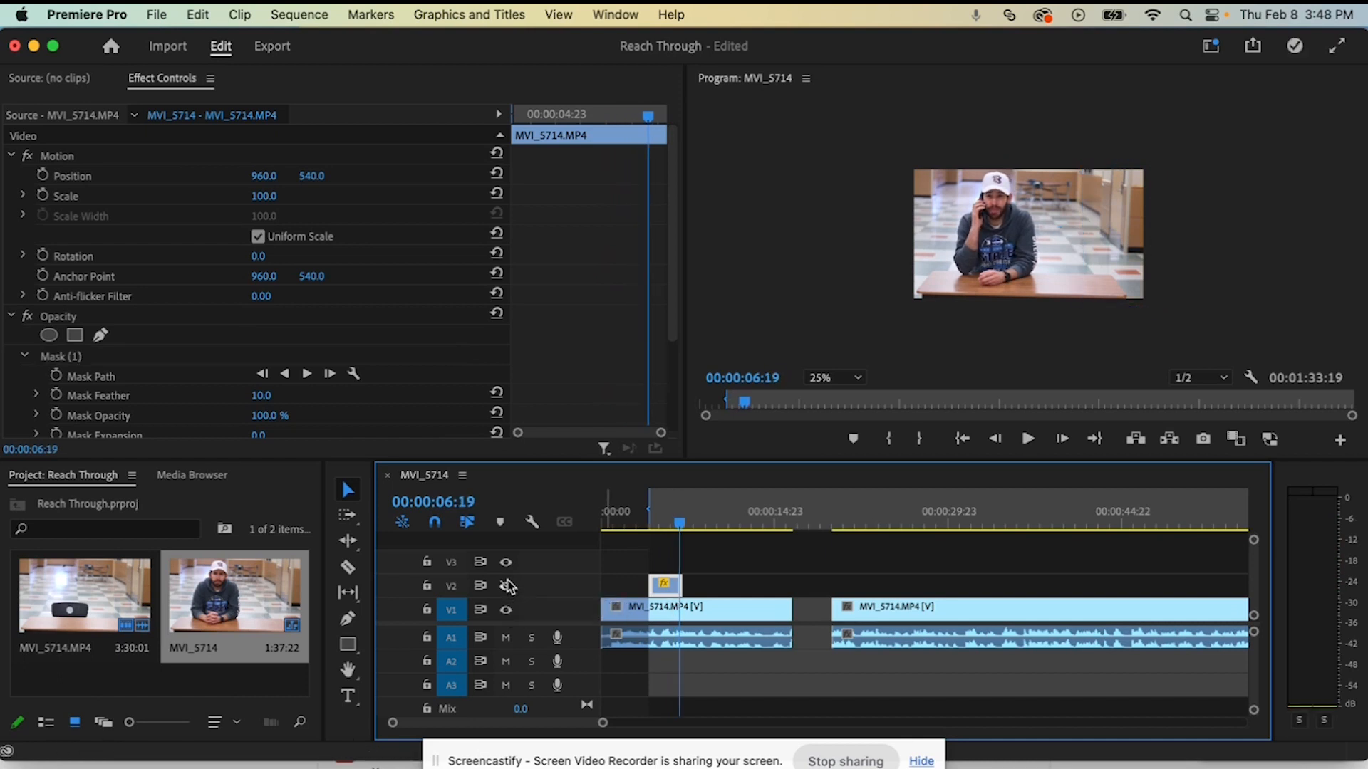
scroll(935, 614, "right", 5)
scroll(936, 615, "right", 5)
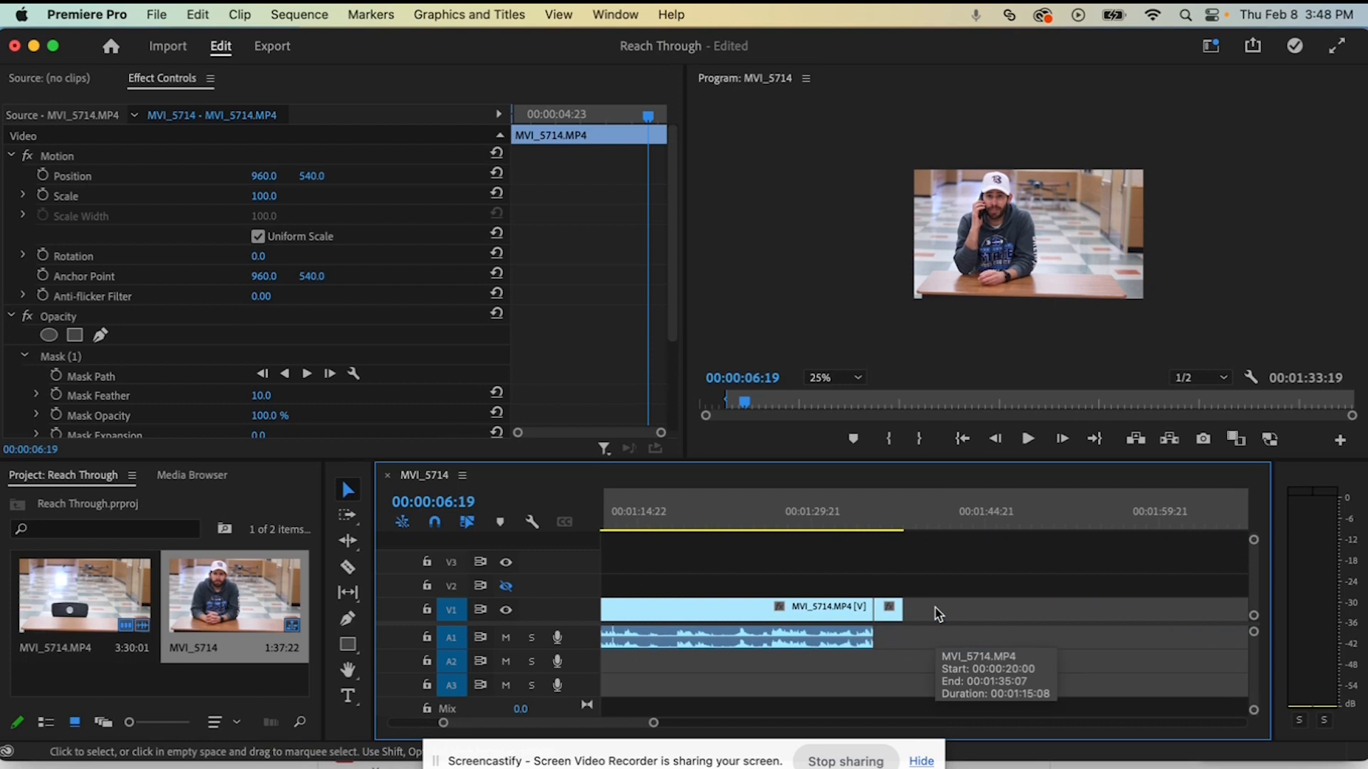
left_click_drag(889, 614, 660, 562)
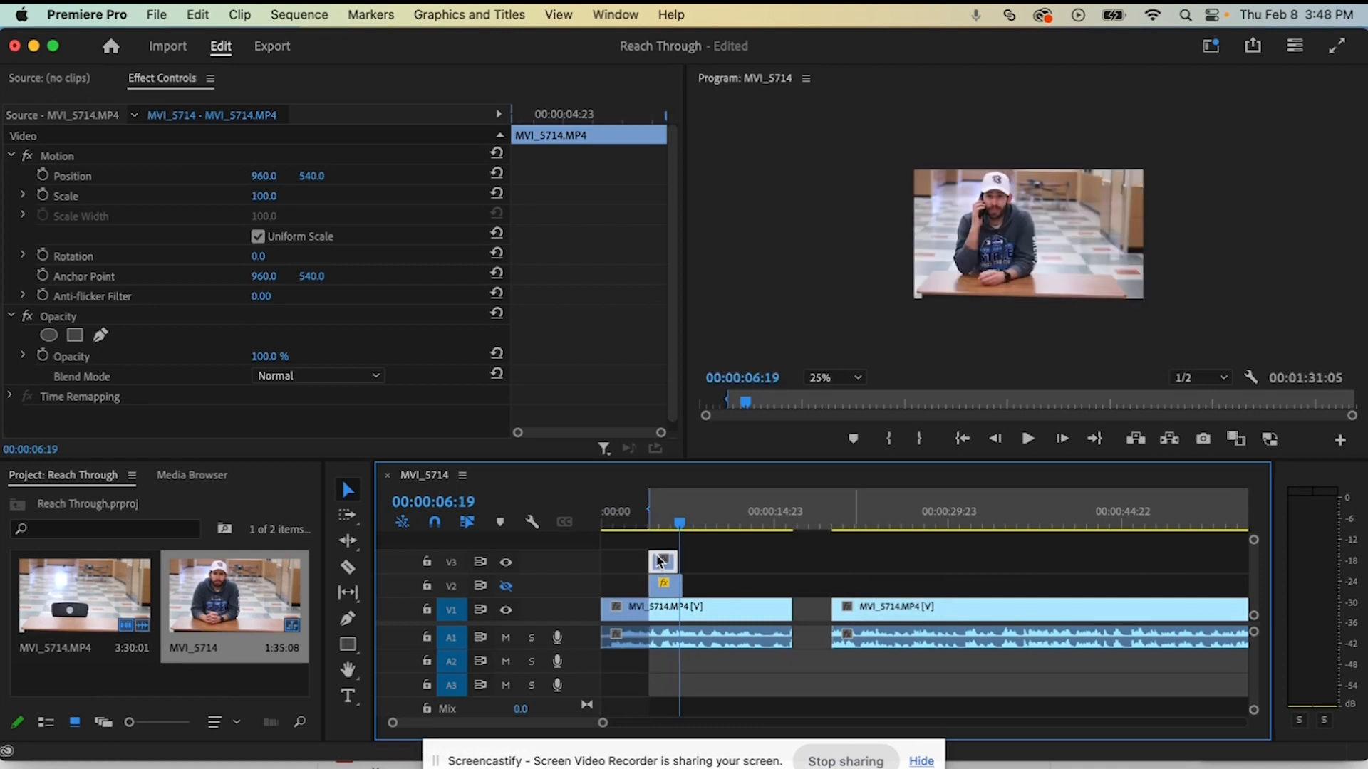
Step: Play the sequence into the V3 clip and split that clip at 00:00:04:11
left_click(645, 510)
key("space")
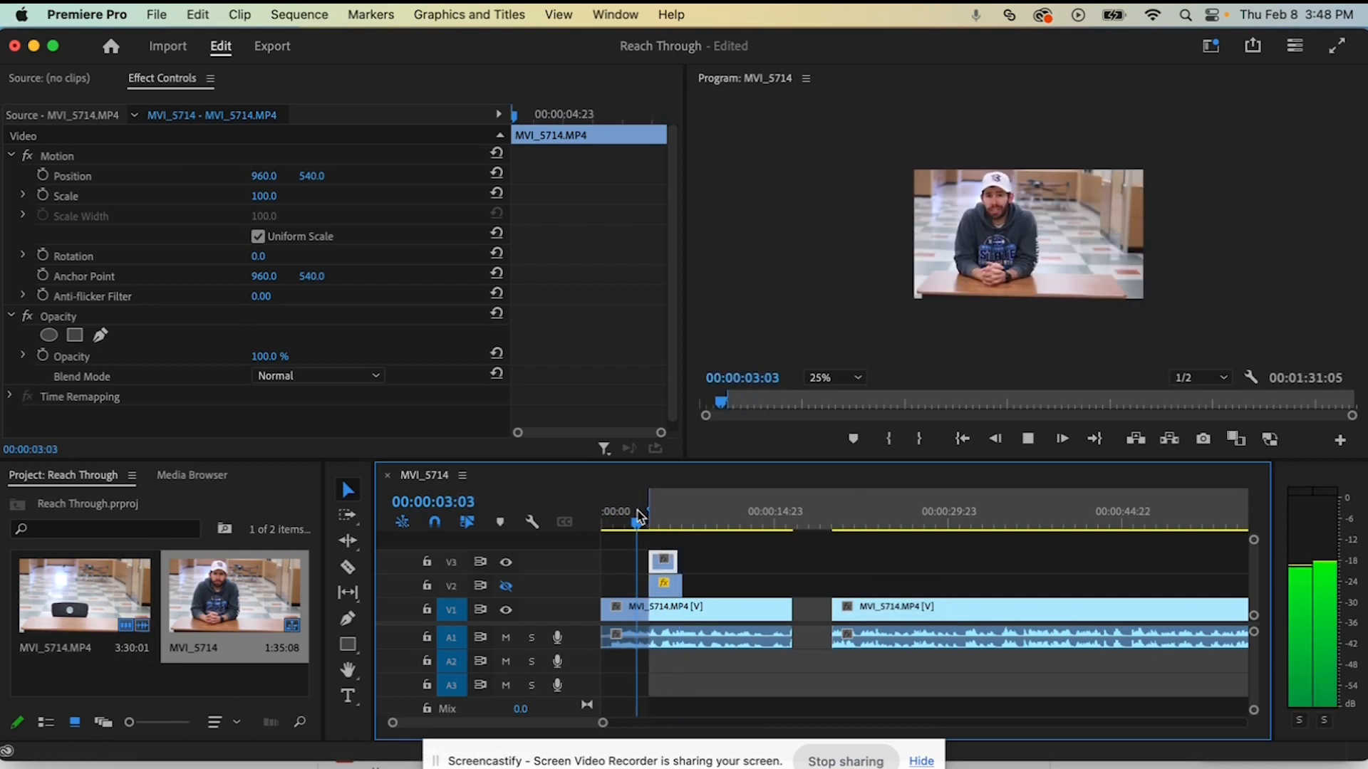
key("space")
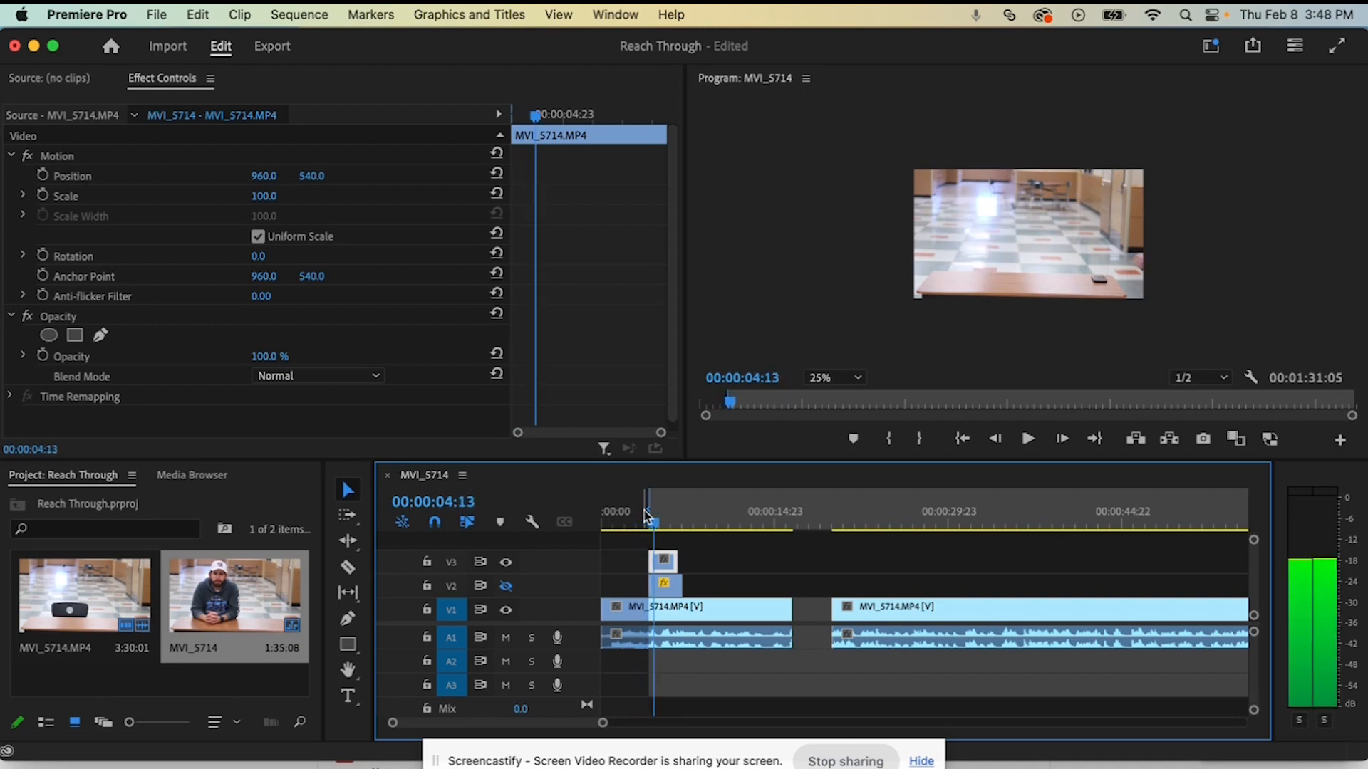
key("Left")
key("Left")
key("Left")
key("Left")
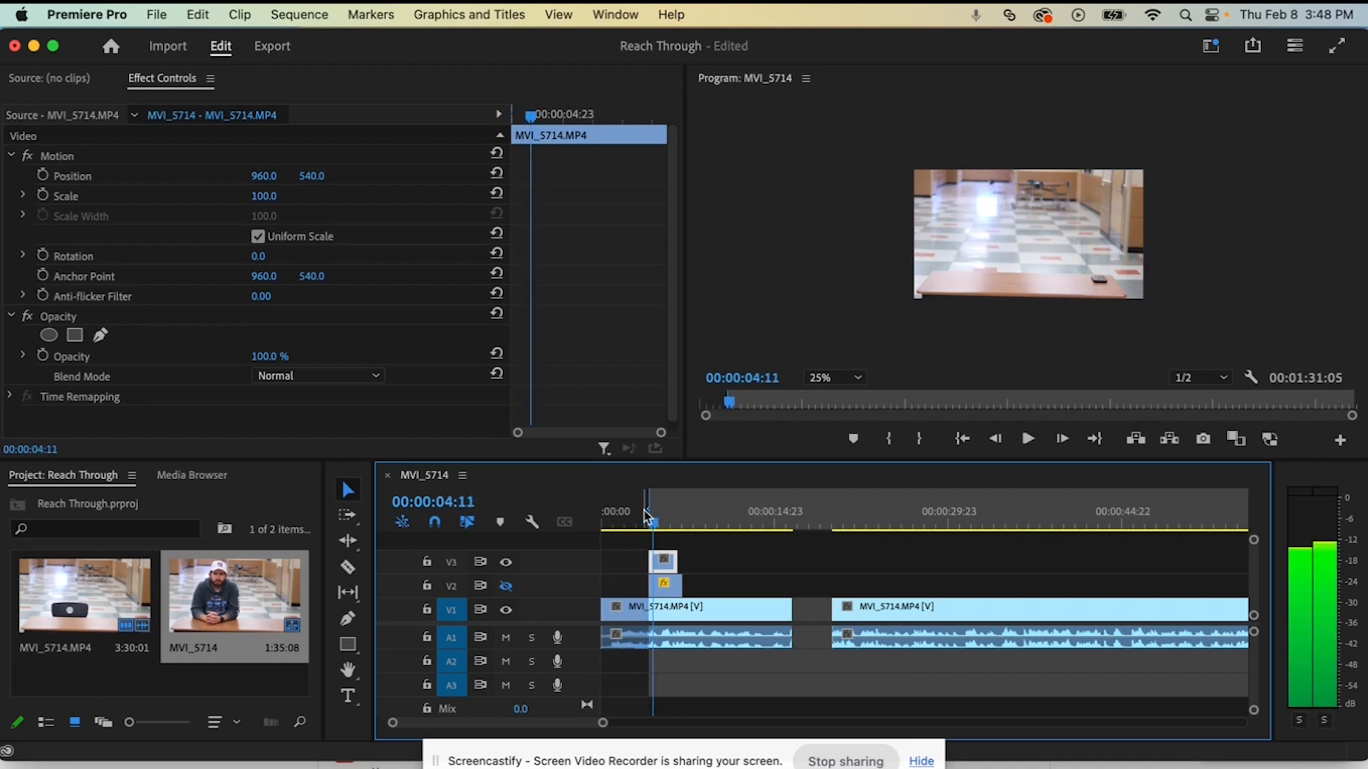
key("c")
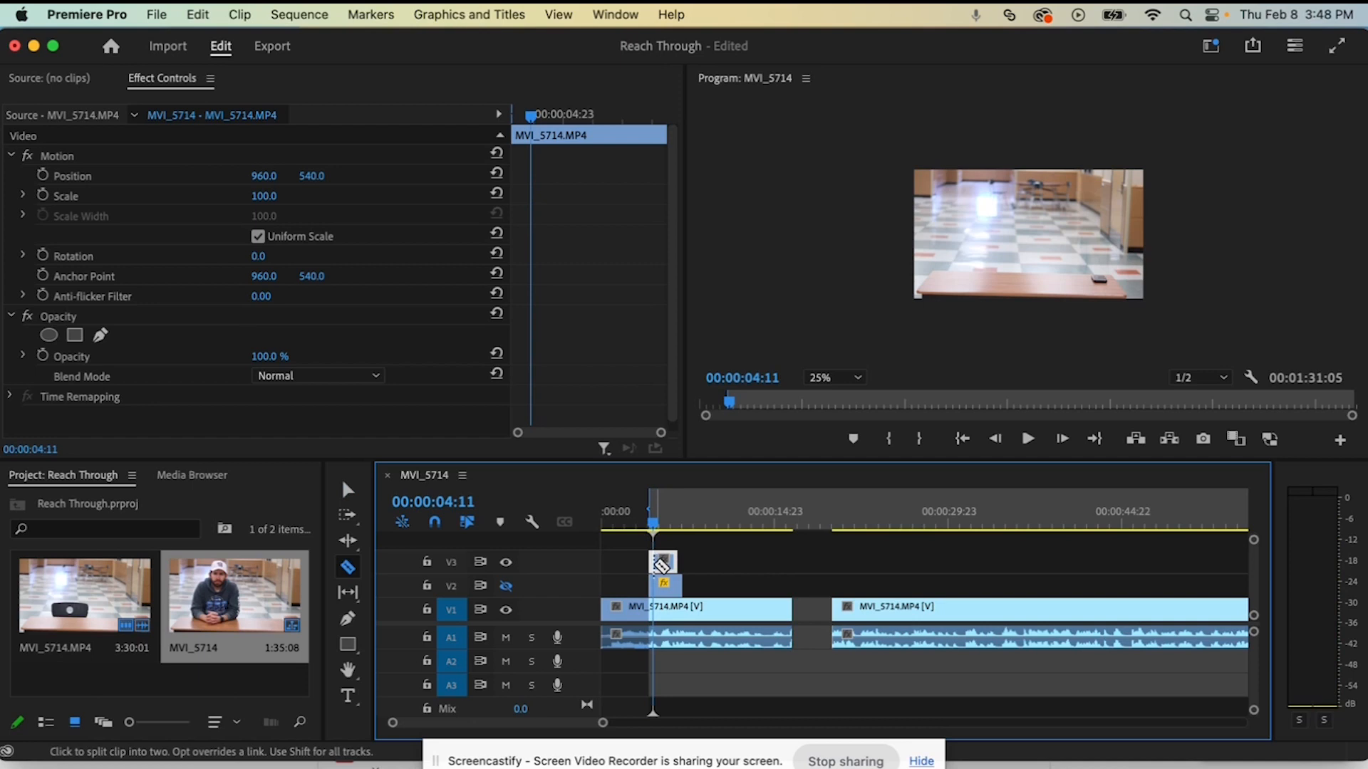
left_click(654, 561)
Step: Delete the V3 part before the cut and move the remaining part to start at the 00:00:04:03 In point
key("v")
left_click(651, 561)
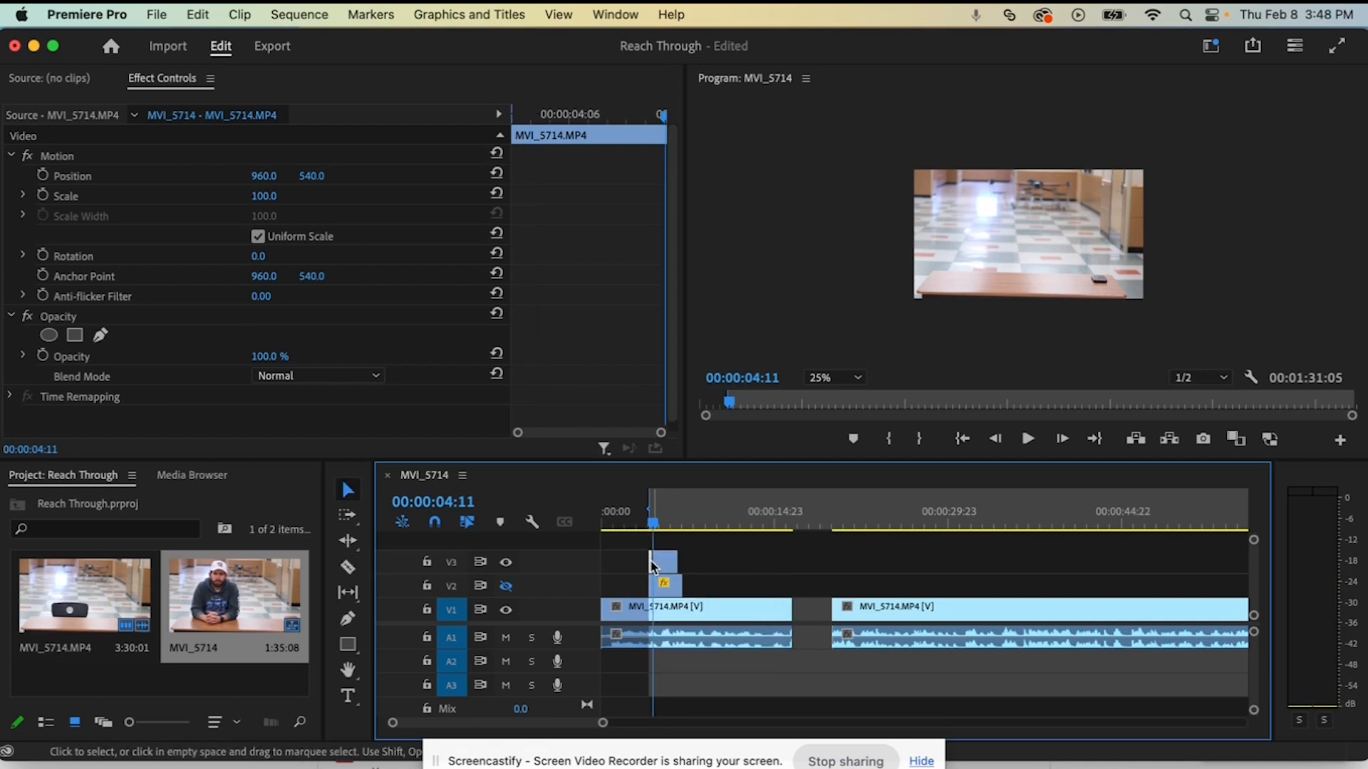
key("Delete")
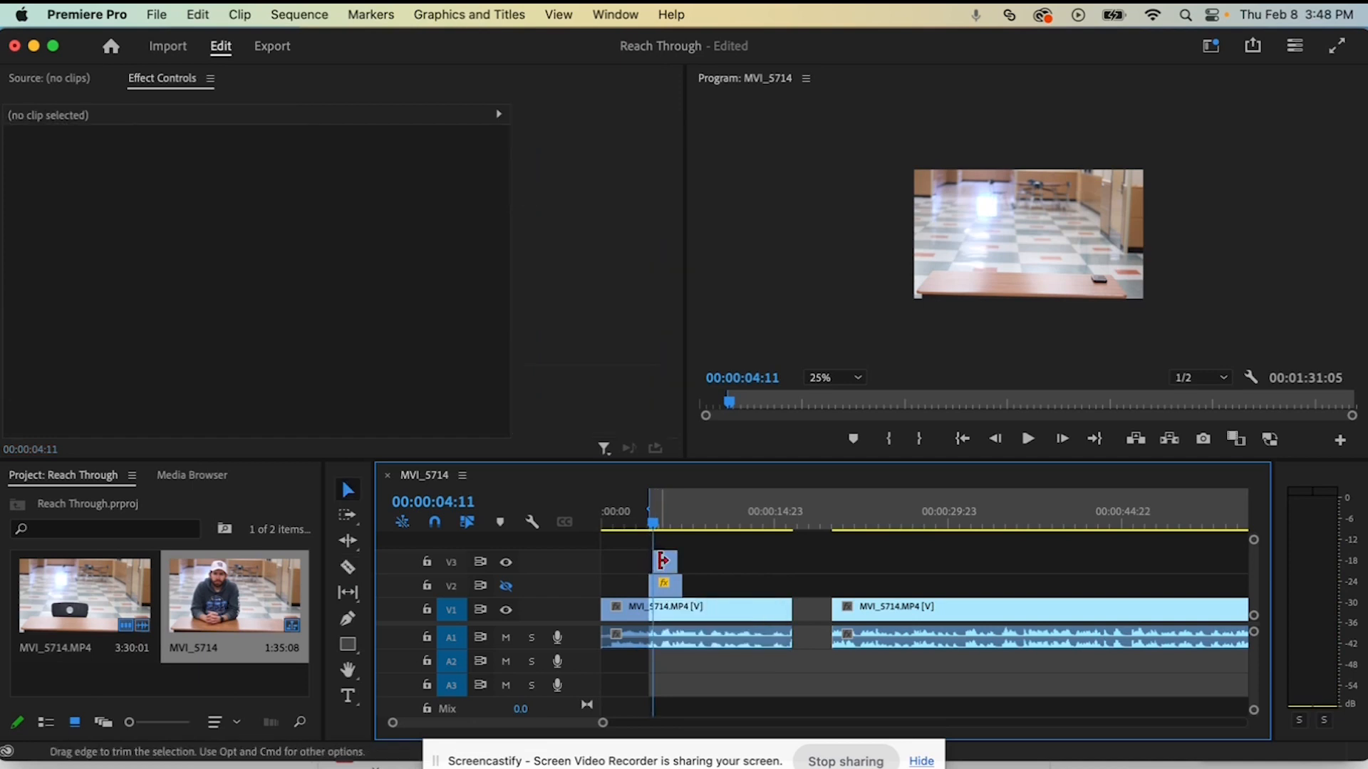
left_click_drag(661, 566, 636, 516)
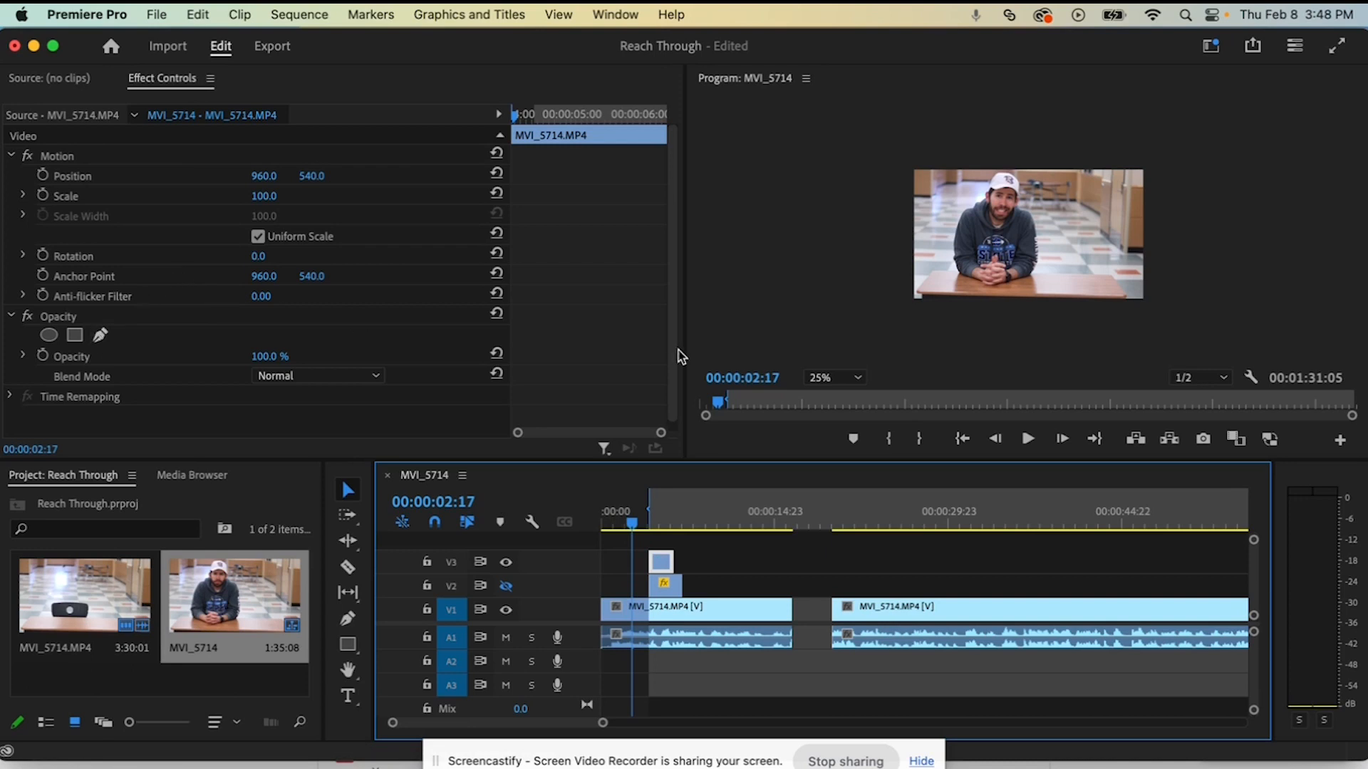
left_click(74, 335)
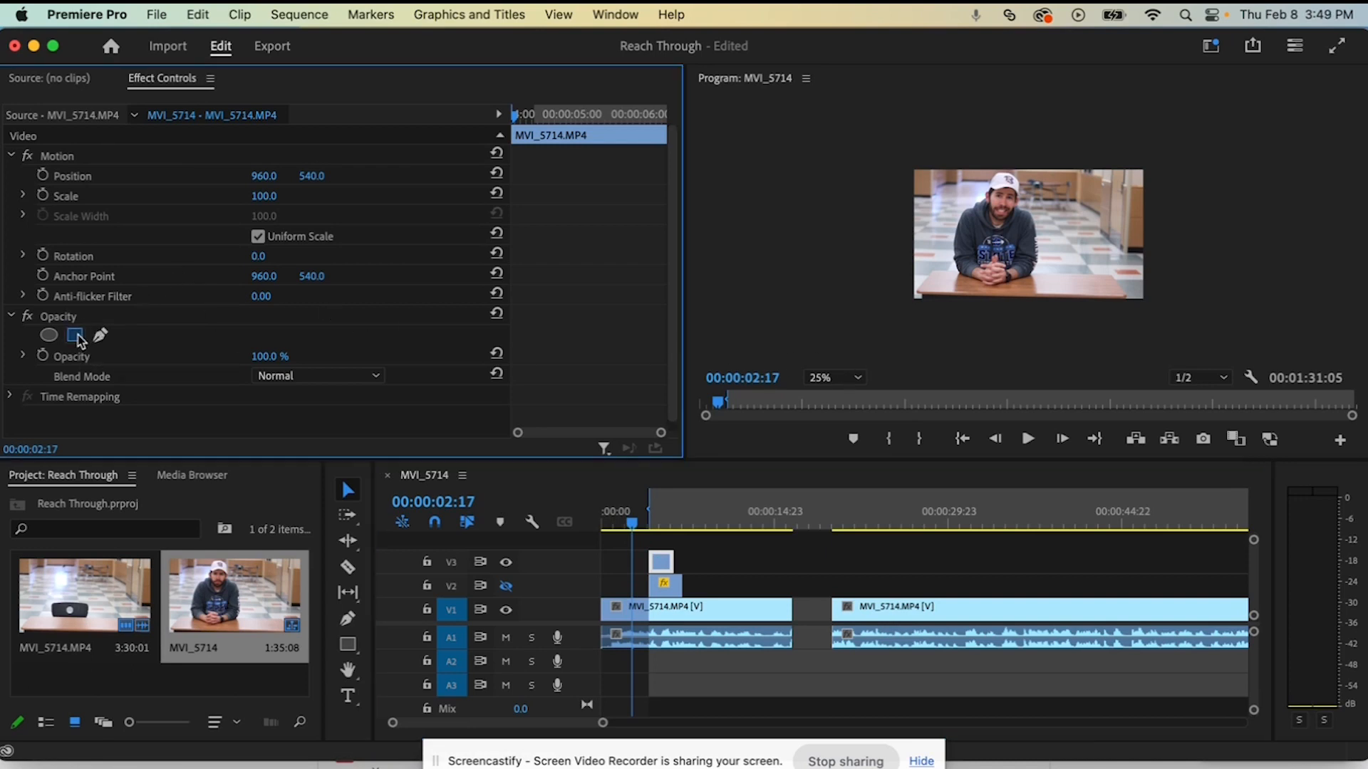
left_click(1052, 152)
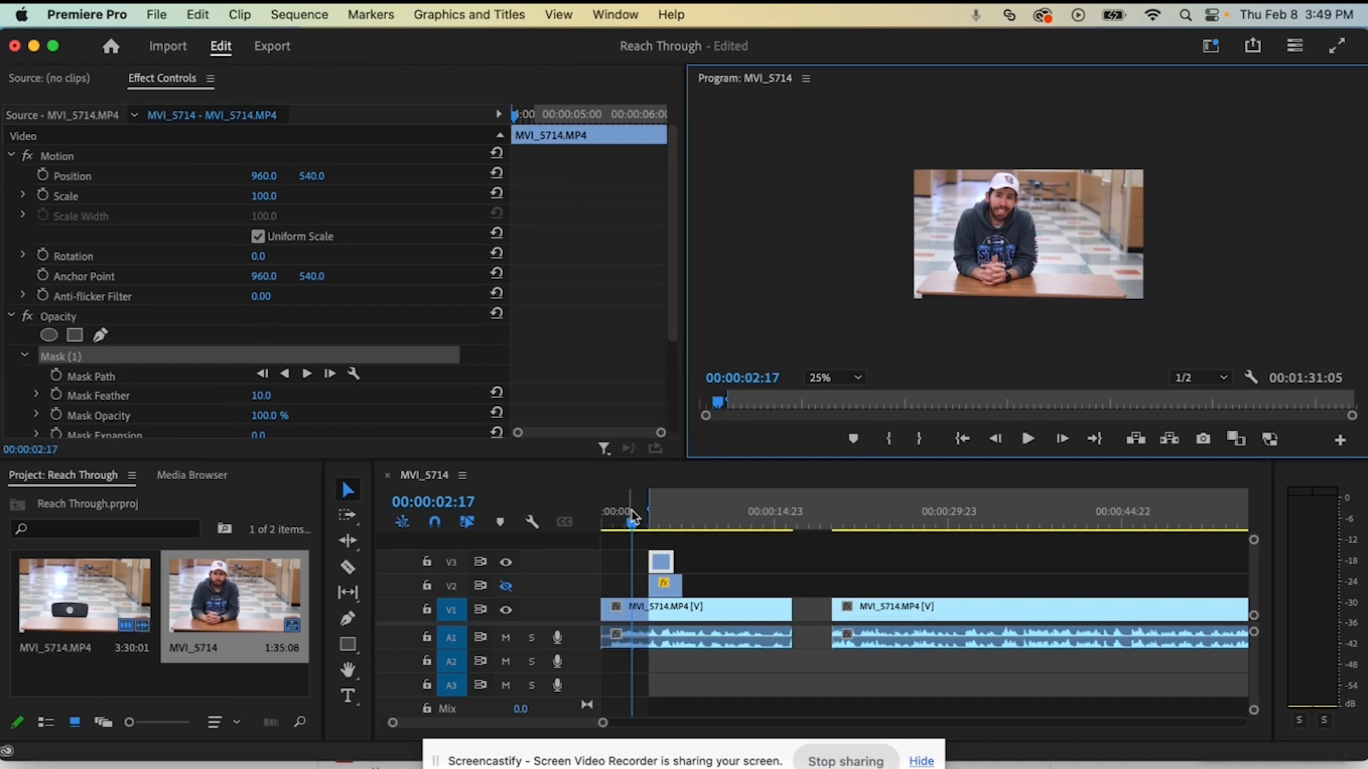
left_click_drag(634, 531, 657, 528)
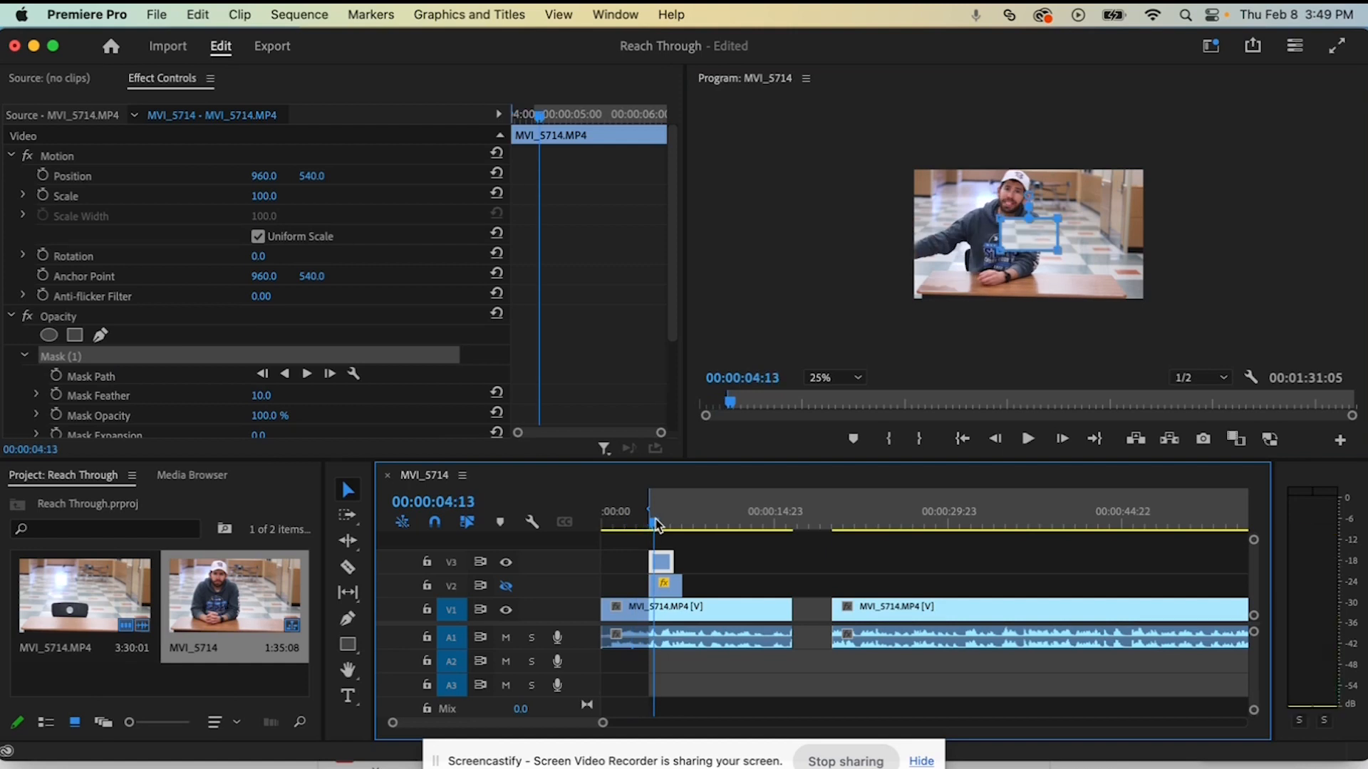
left_click(83, 359)
key("Delete")
Step: At 00:00:04:13, draw a four-point pen opacity mask on the V3 clip around the frame's right side with the hand and phone
left_click(102, 339)
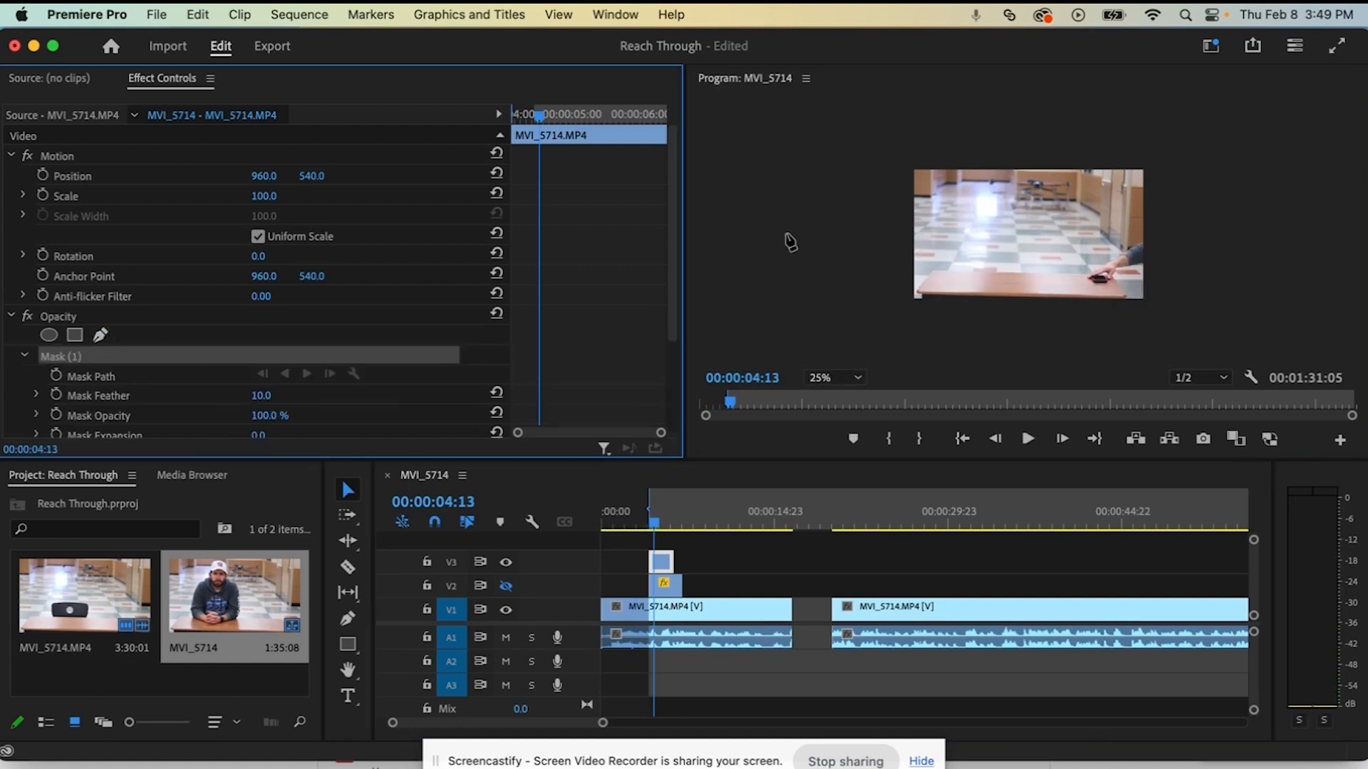
left_click(1075, 155)
left_click(1070, 307)
left_click(1176, 323)
left_click(1166, 146)
left_click(1075, 155)
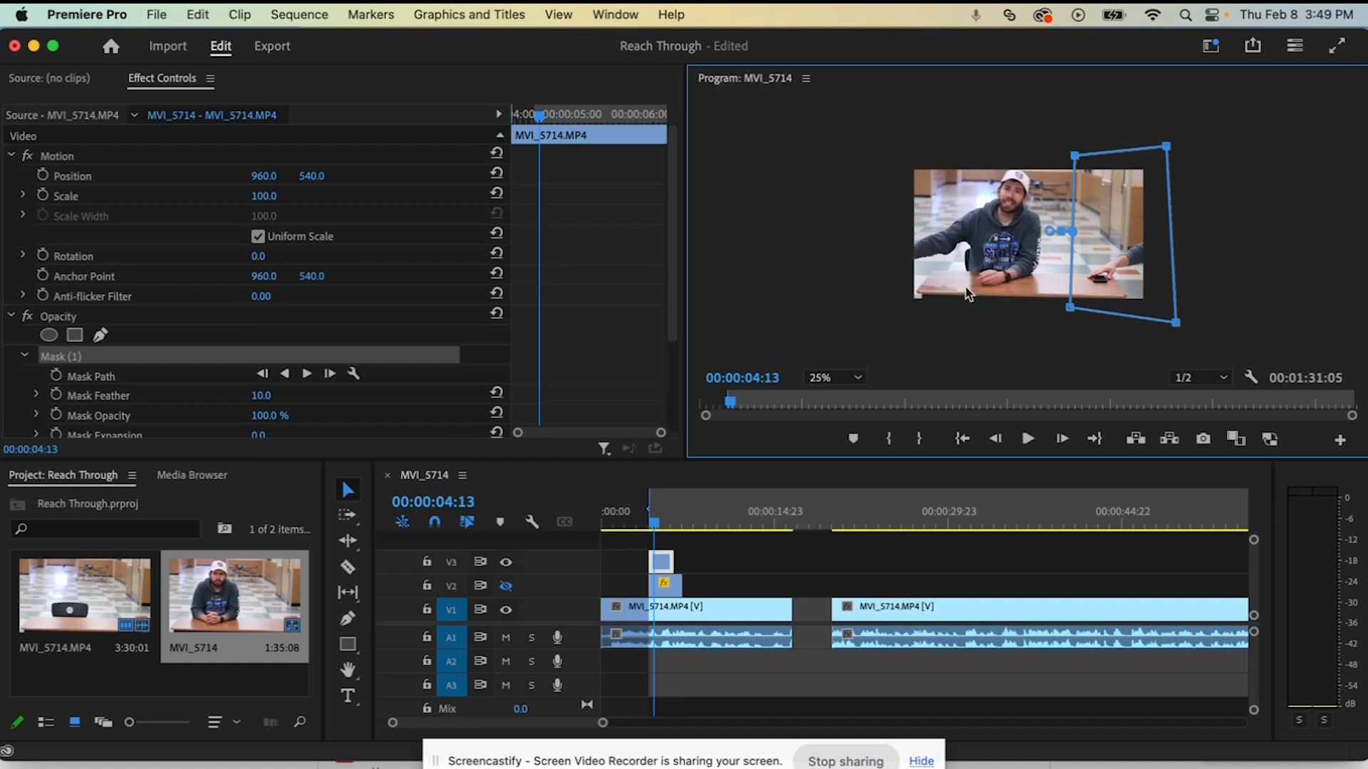
Step: Play the masked V3 overlay from 00:00:04:13 to 00:00:06:00 to check the reach-through timing
left_click(657, 527)
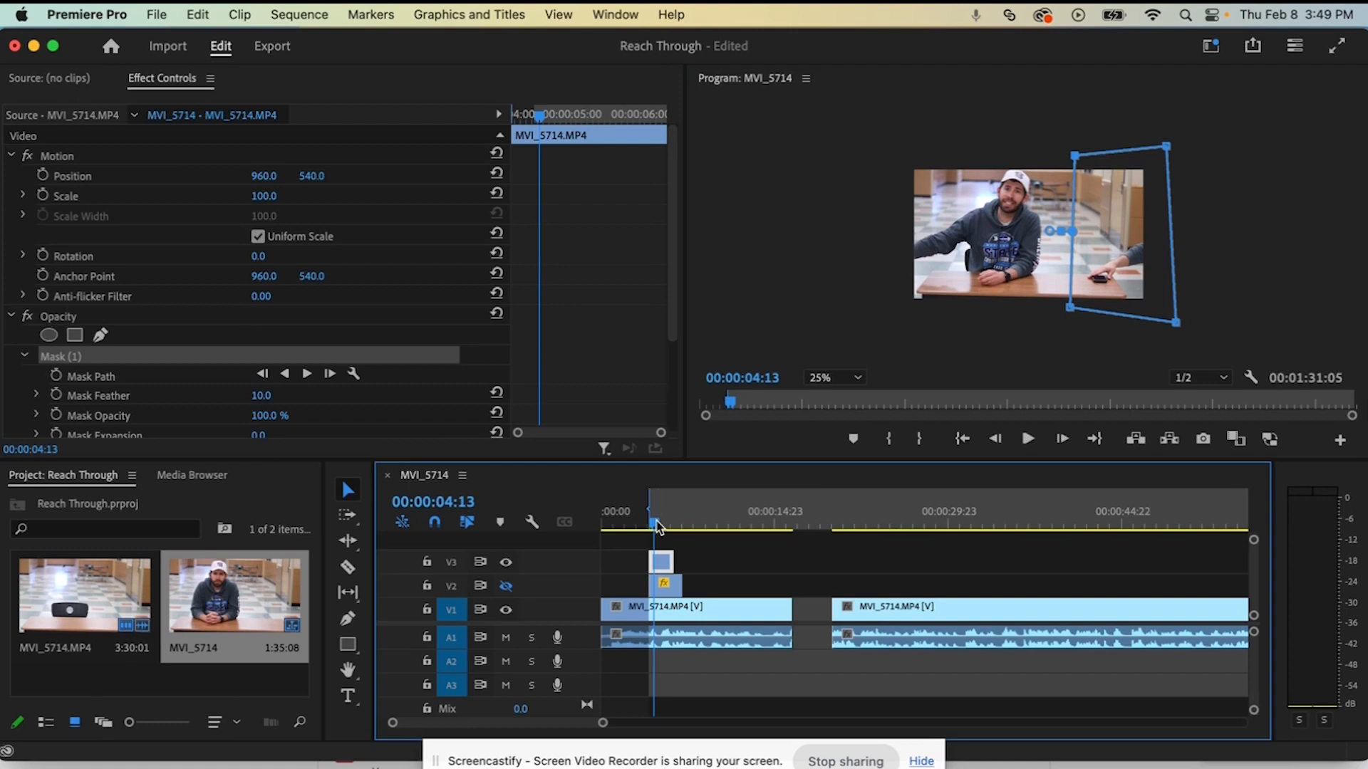
key("space")
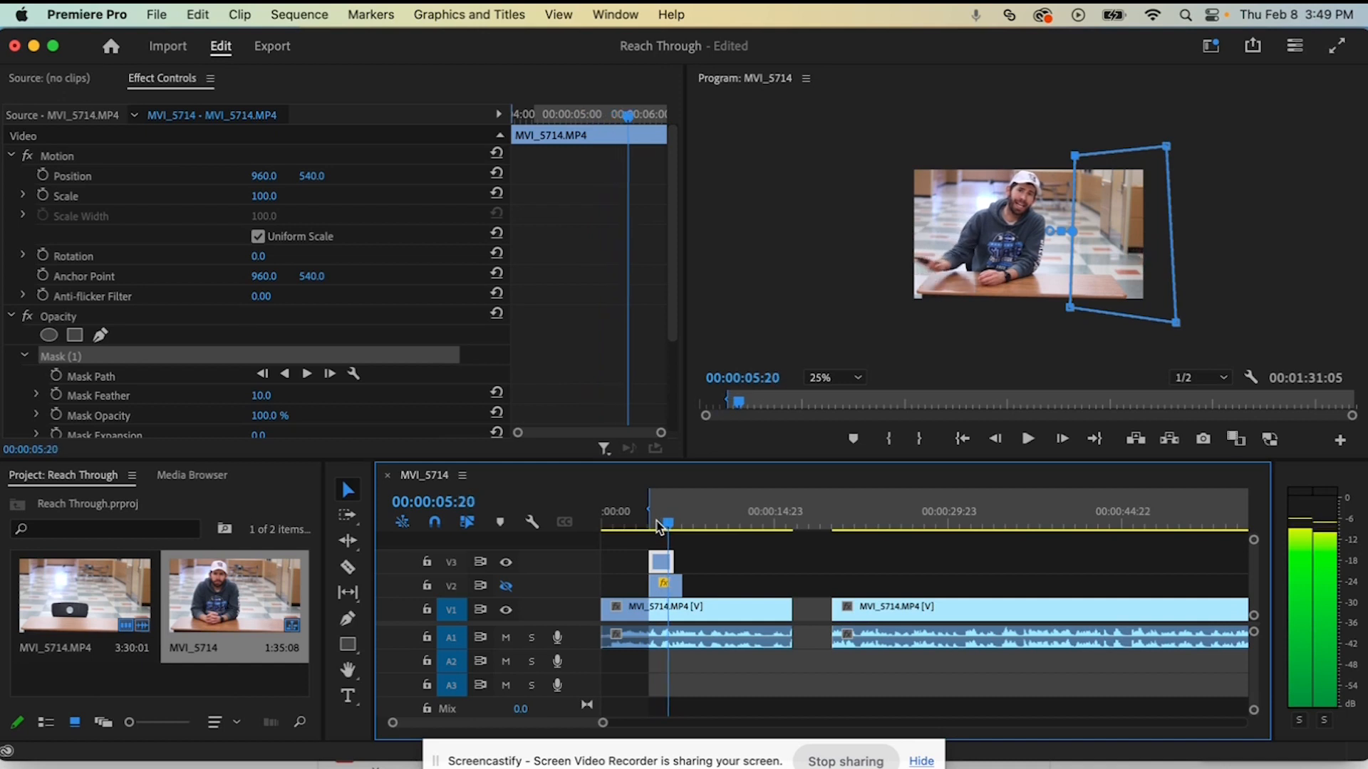
key("space")
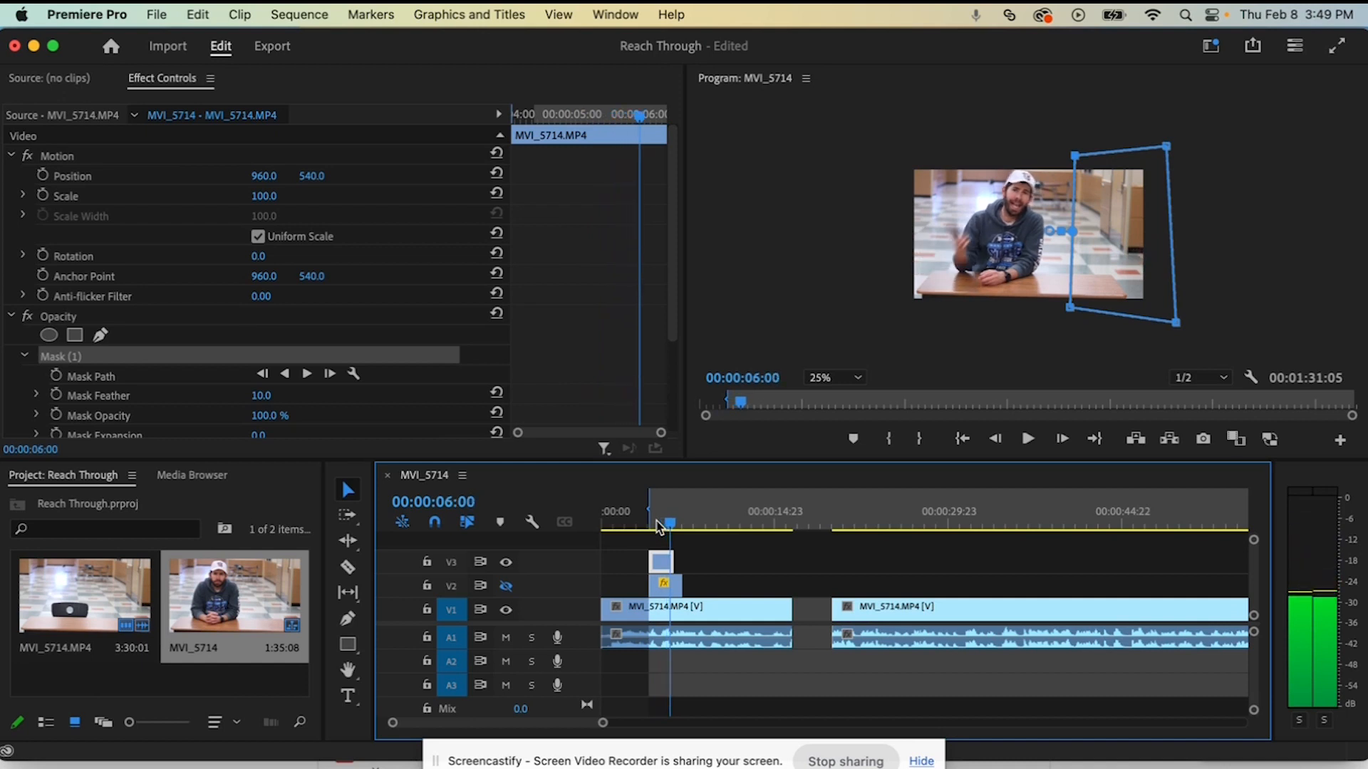
Step: Move the old masked V2 clip onto V3 above the second long clip, and try to move the new masked clip down to V2
left_click(667, 593)
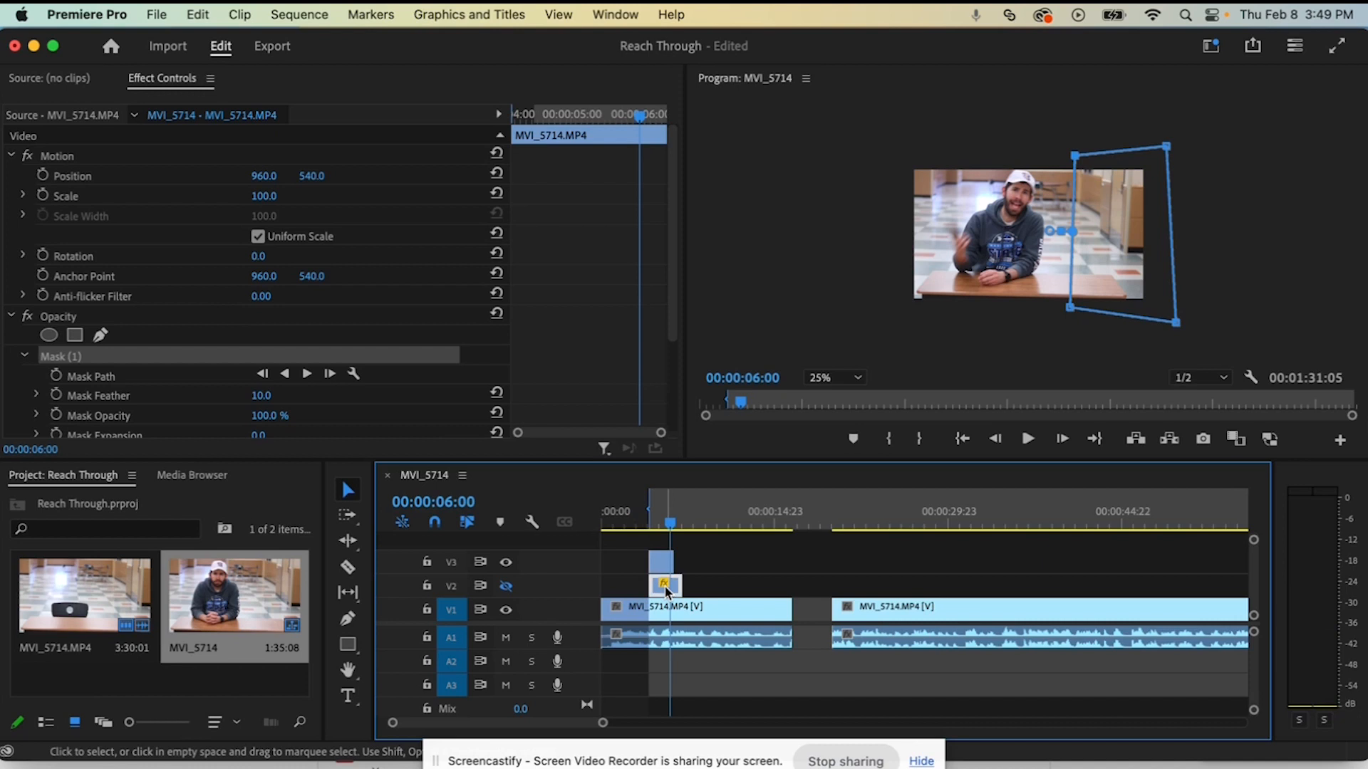
left_click_drag(667, 593, 909, 568)
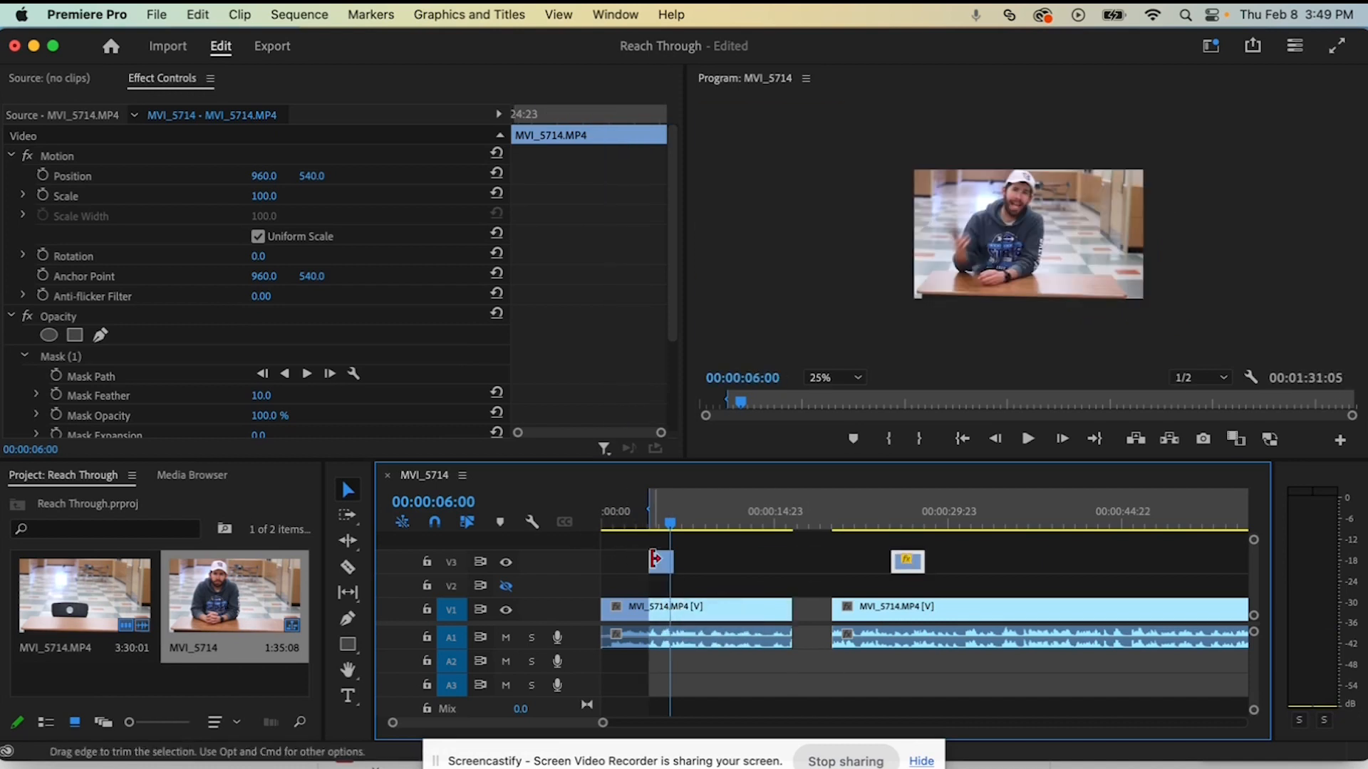
left_click_drag(660, 563, 659, 585)
key("super+z")
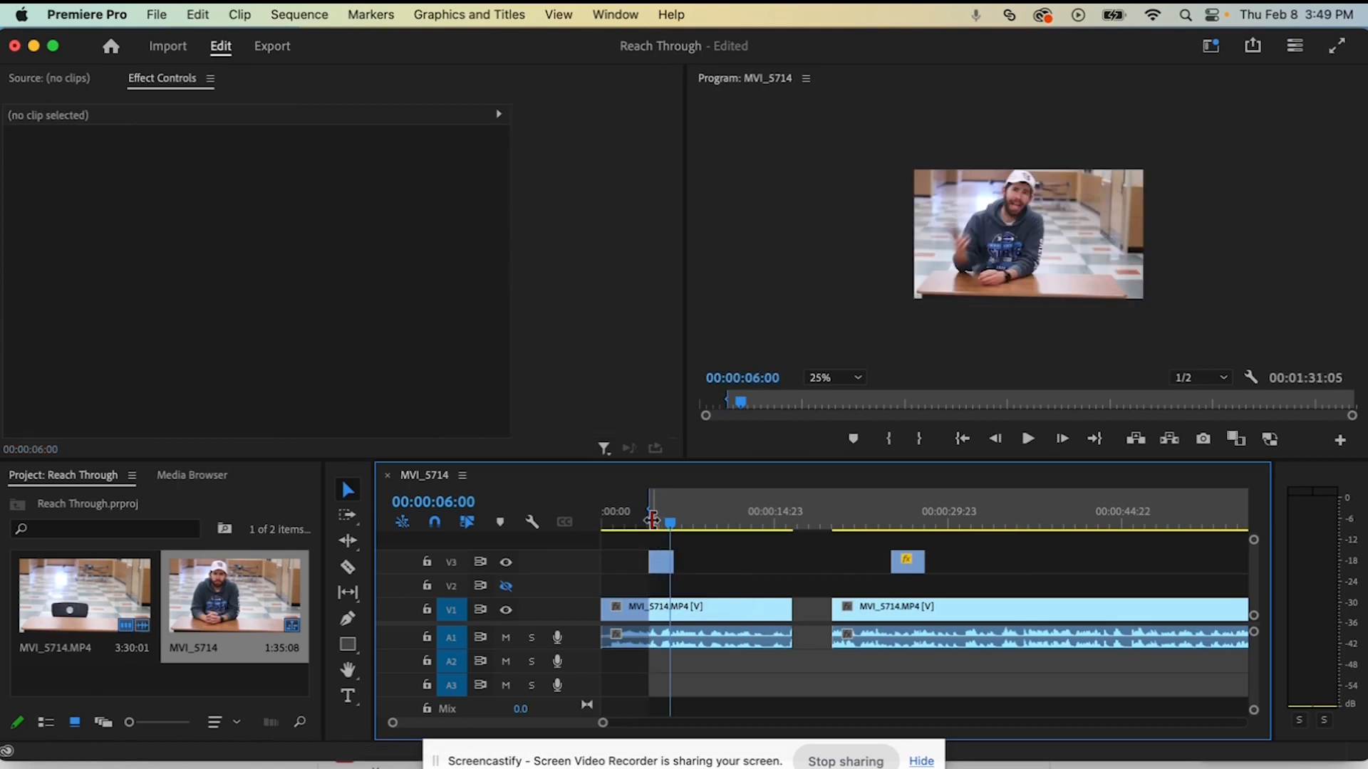
Step: Play the sequence from its start to 00:00:14:03 to check the masked V3 overlay against the opening clip
left_click_drag(632, 525, 558, 514)
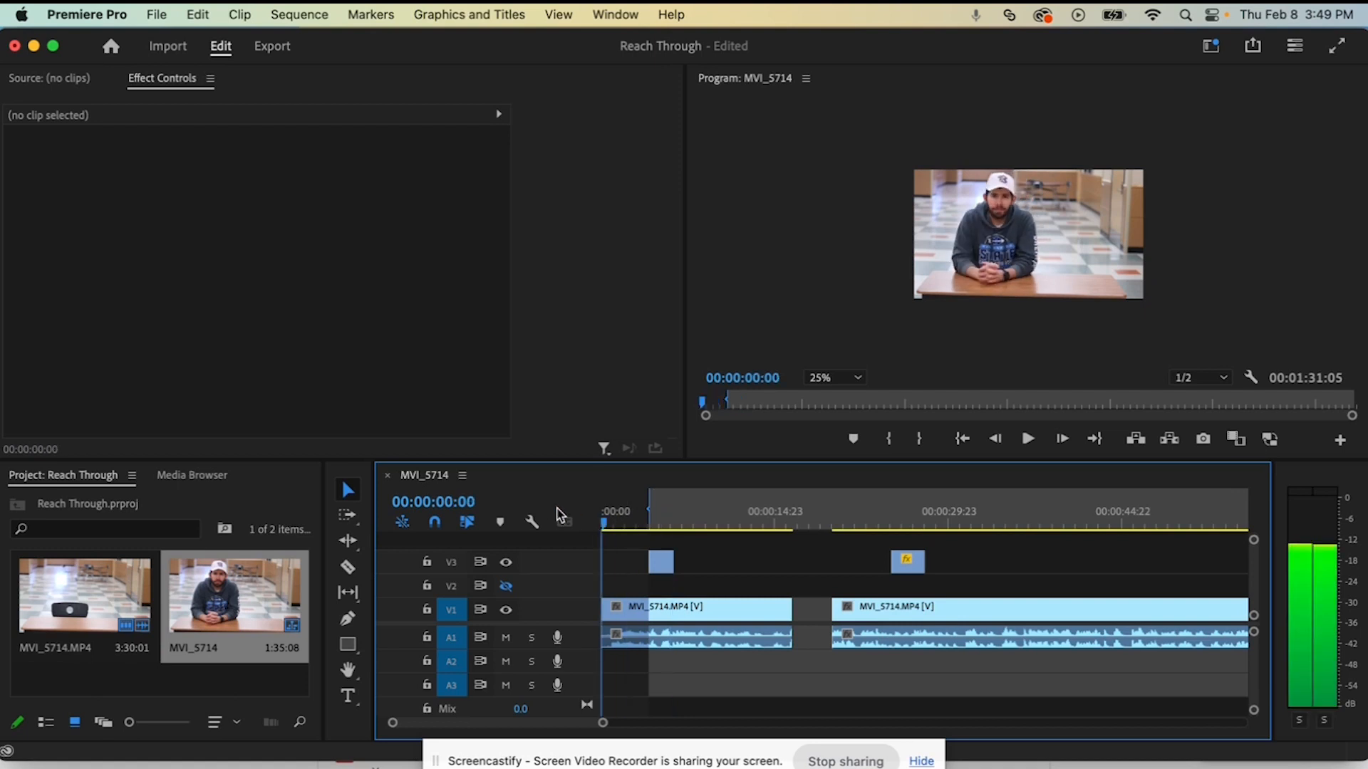
key("space")
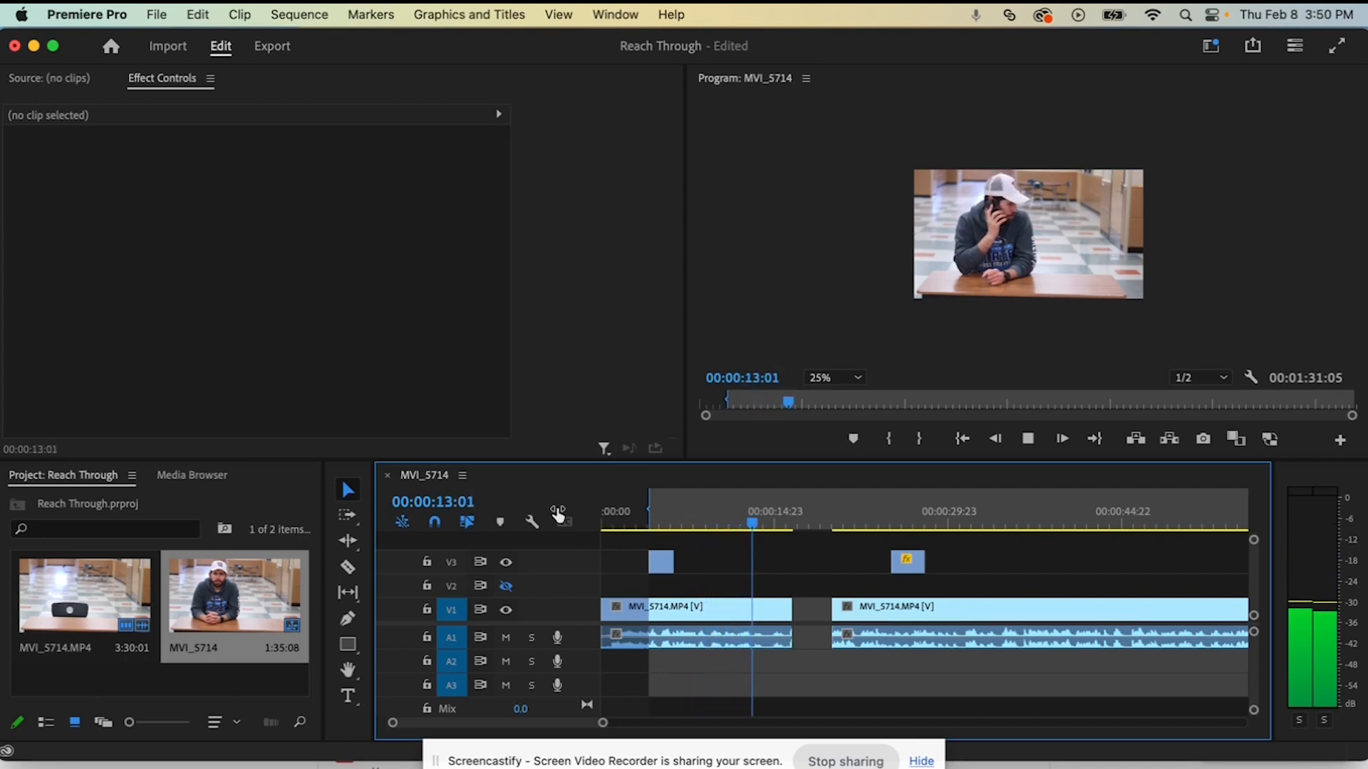
key("space")
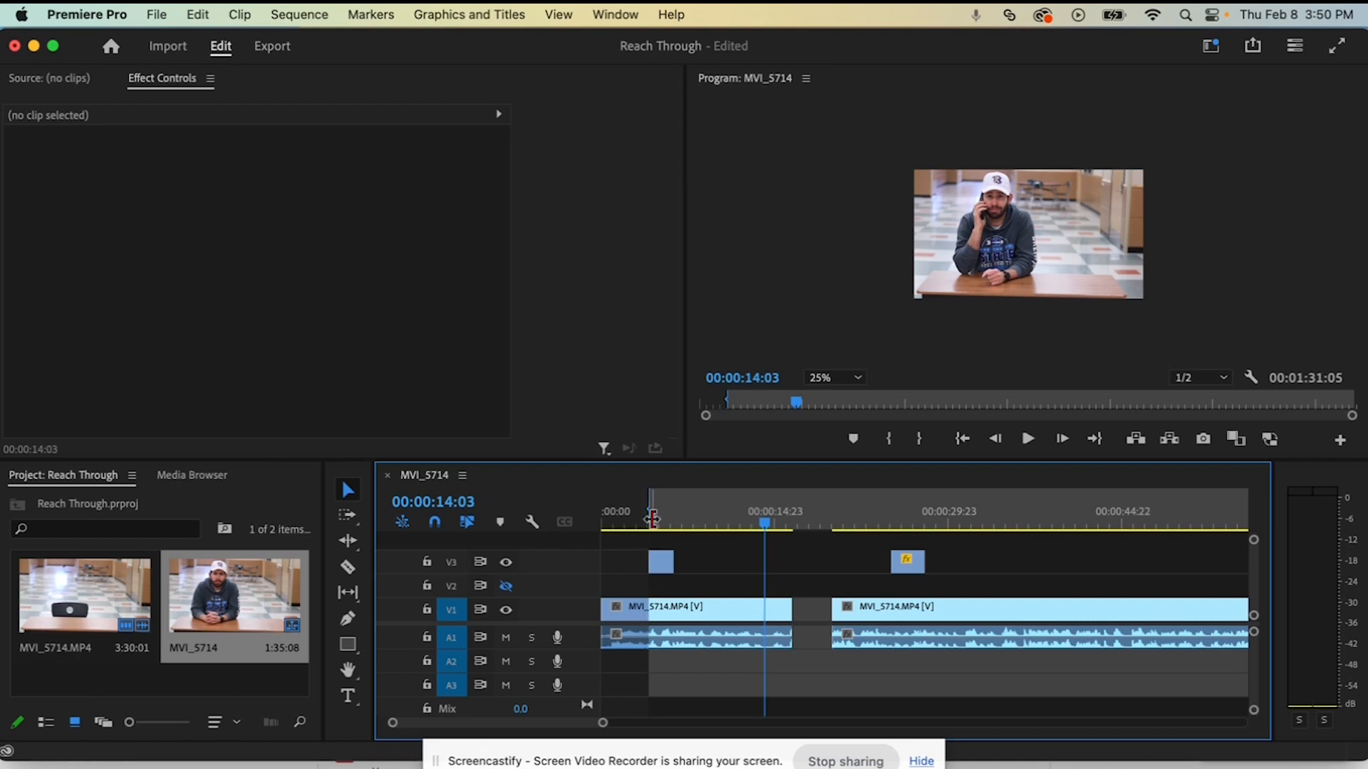
Step: Hide the V1 track and place the playhead at 00:00:04:04, at the beginning of the first V3 clip
left_click_drag(657, 525, 650, 527)
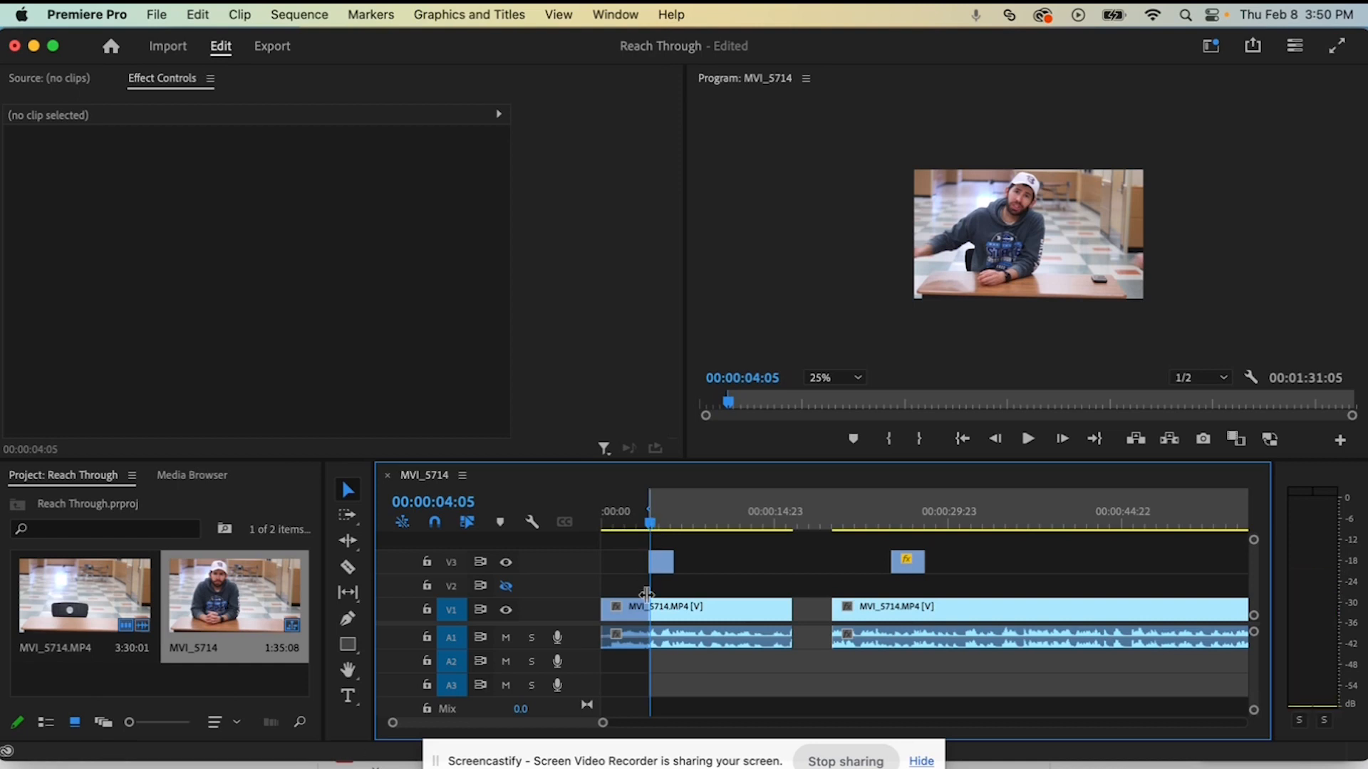
left_click(505, 611)
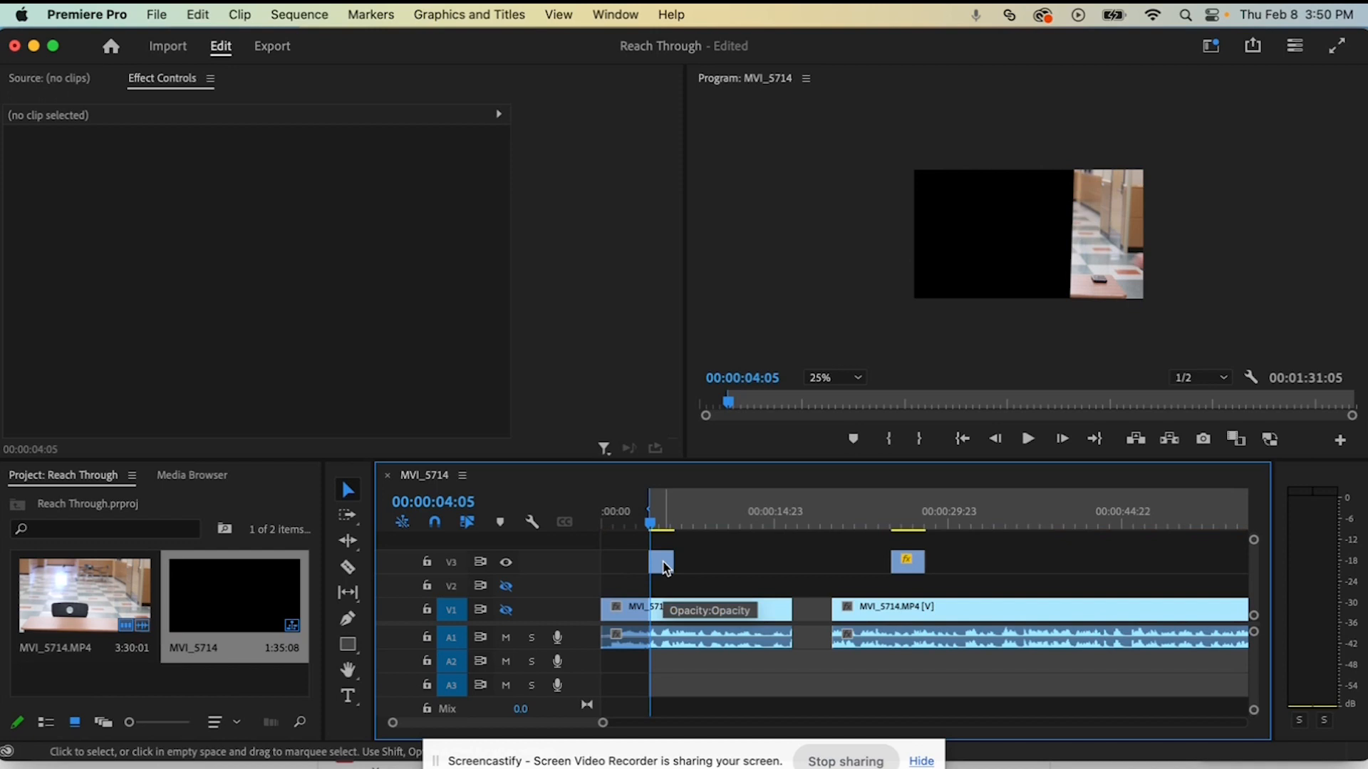
key("Left")
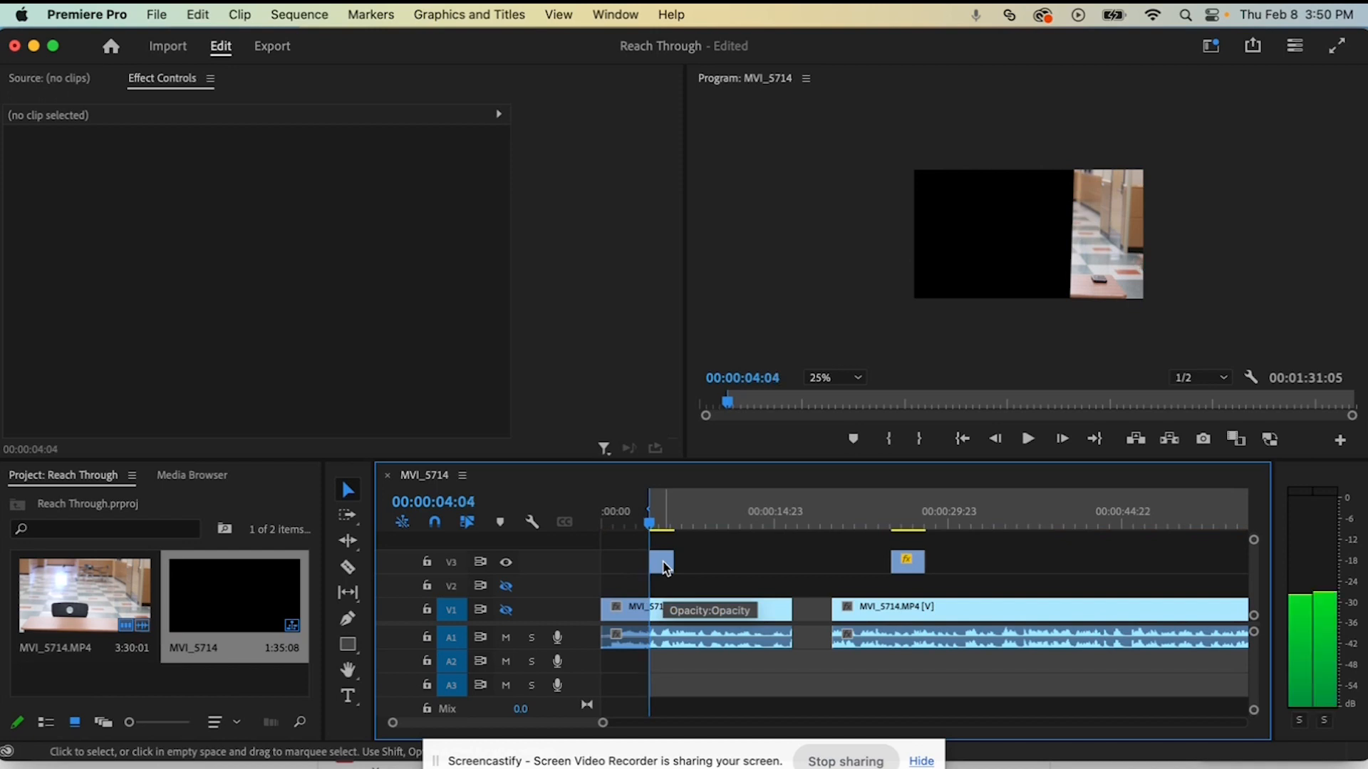
Step: Delete the first V3 clip's opacity mask and export the clean frame at 00:00:04:04 as a JPEG named MVI_5714.00_00_04_04.Still001 to the desktop
left_click(665, 568)
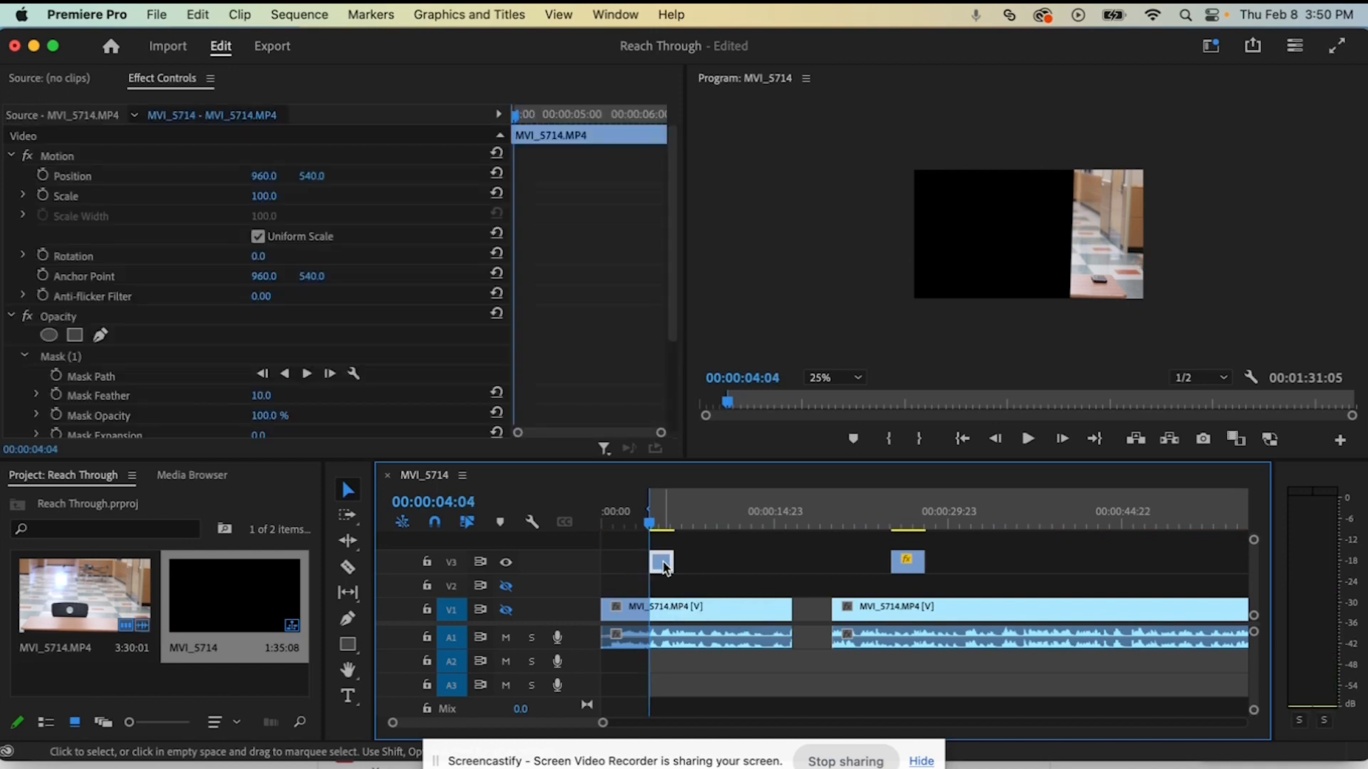
left_click(57, 357)
key("Delete")
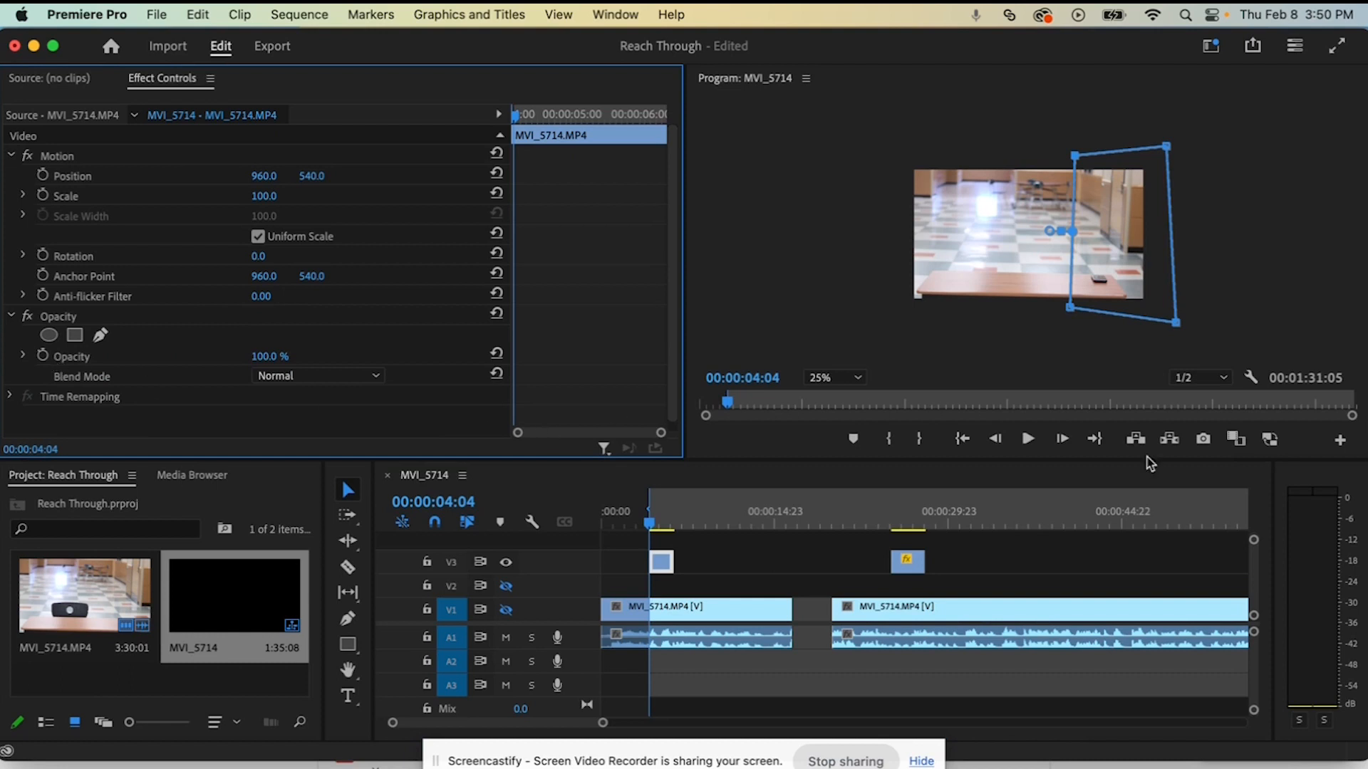
left_click(1206, 441)
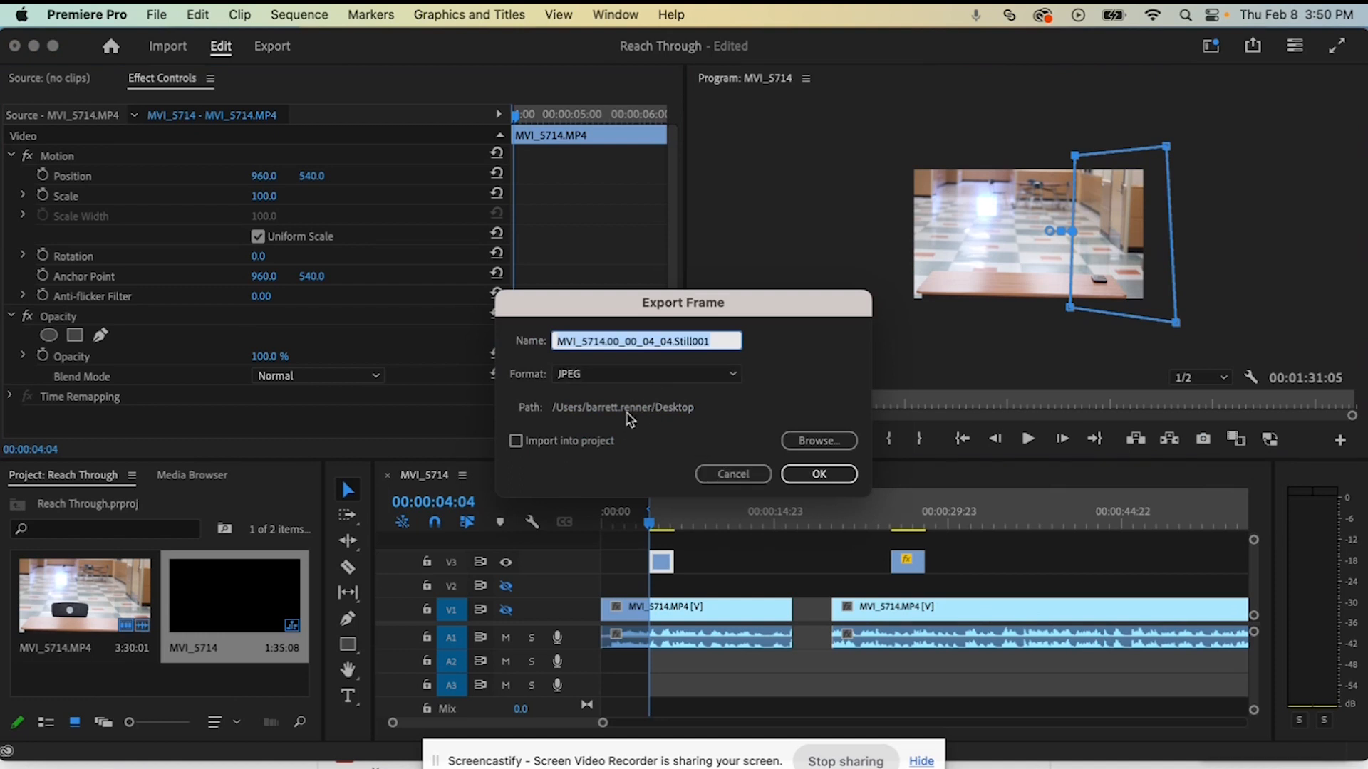
left_click(819, 476)
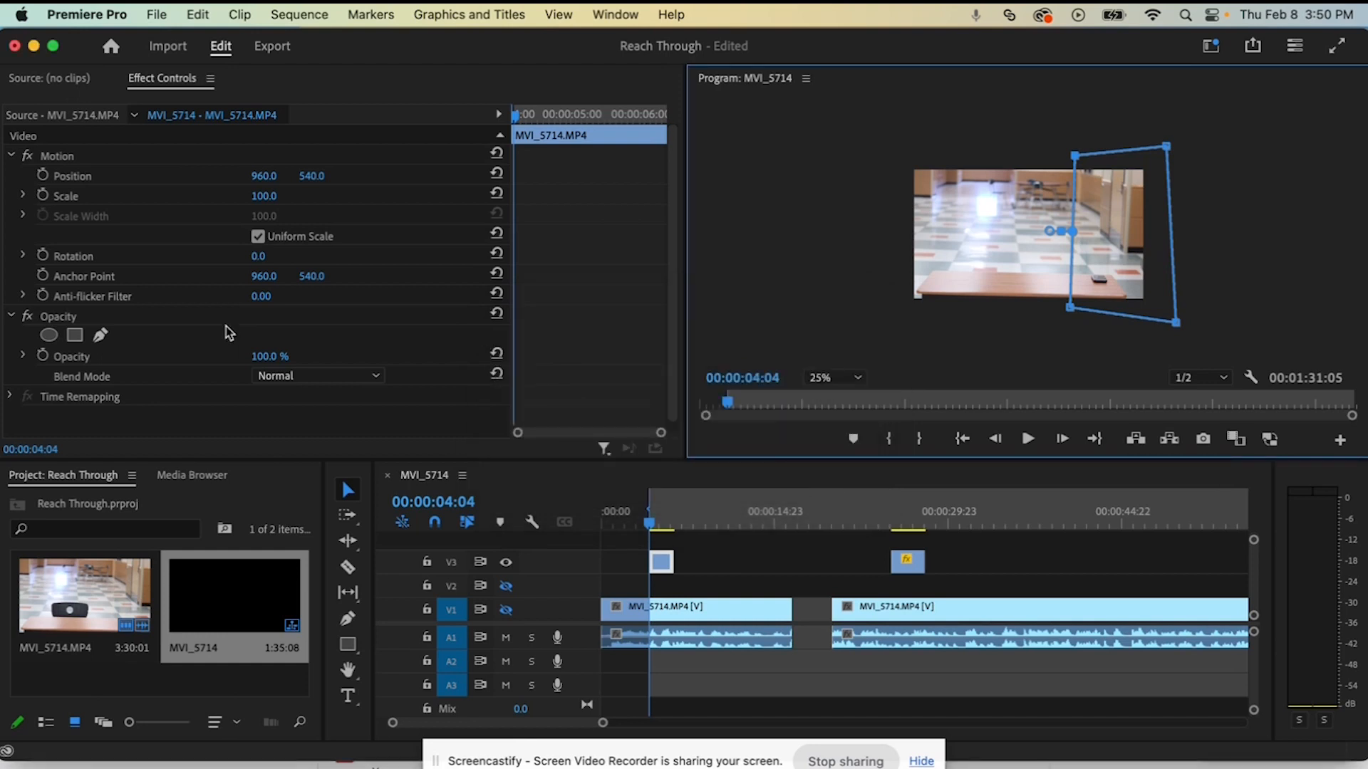
Step: Undo the mask deletion on the V3 clip and make the V1 track visible again
key("super+z")
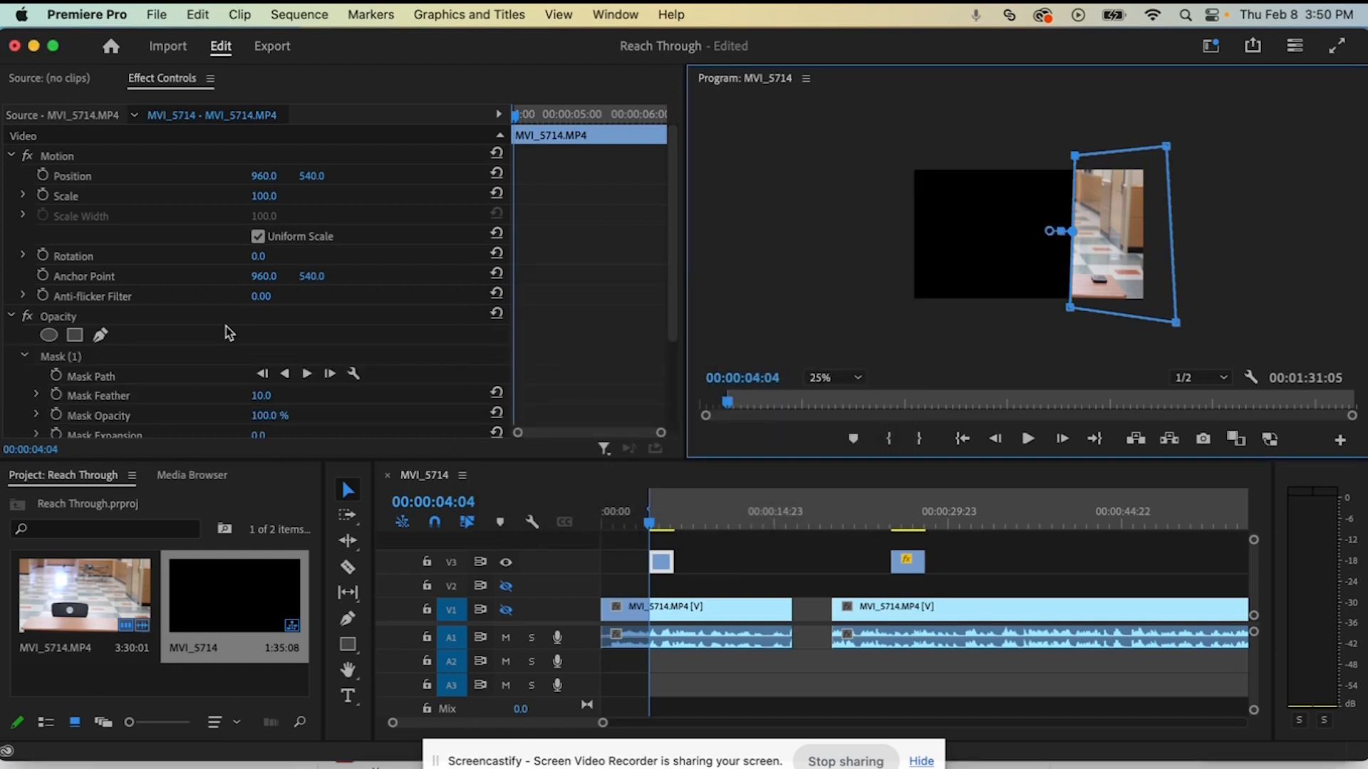
left_click(506, 609)
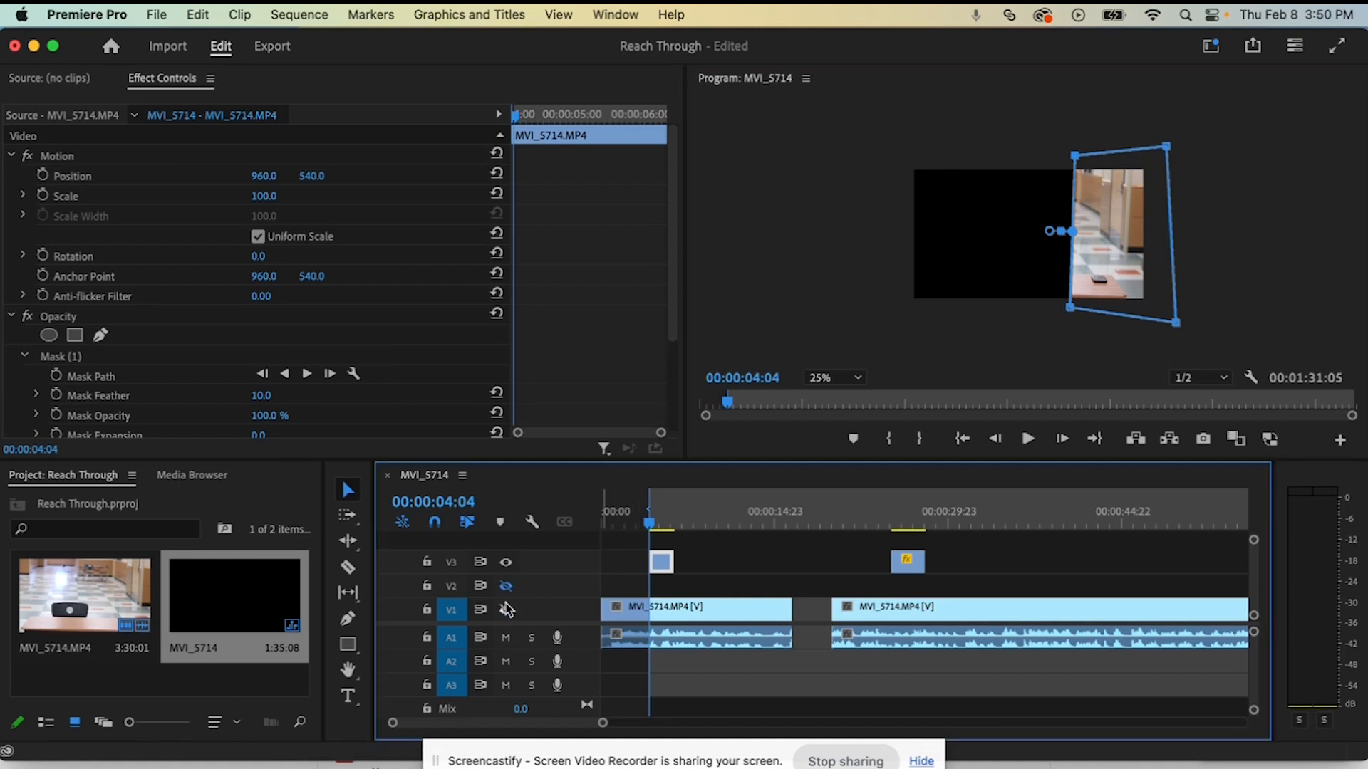
left_click(505, 611)
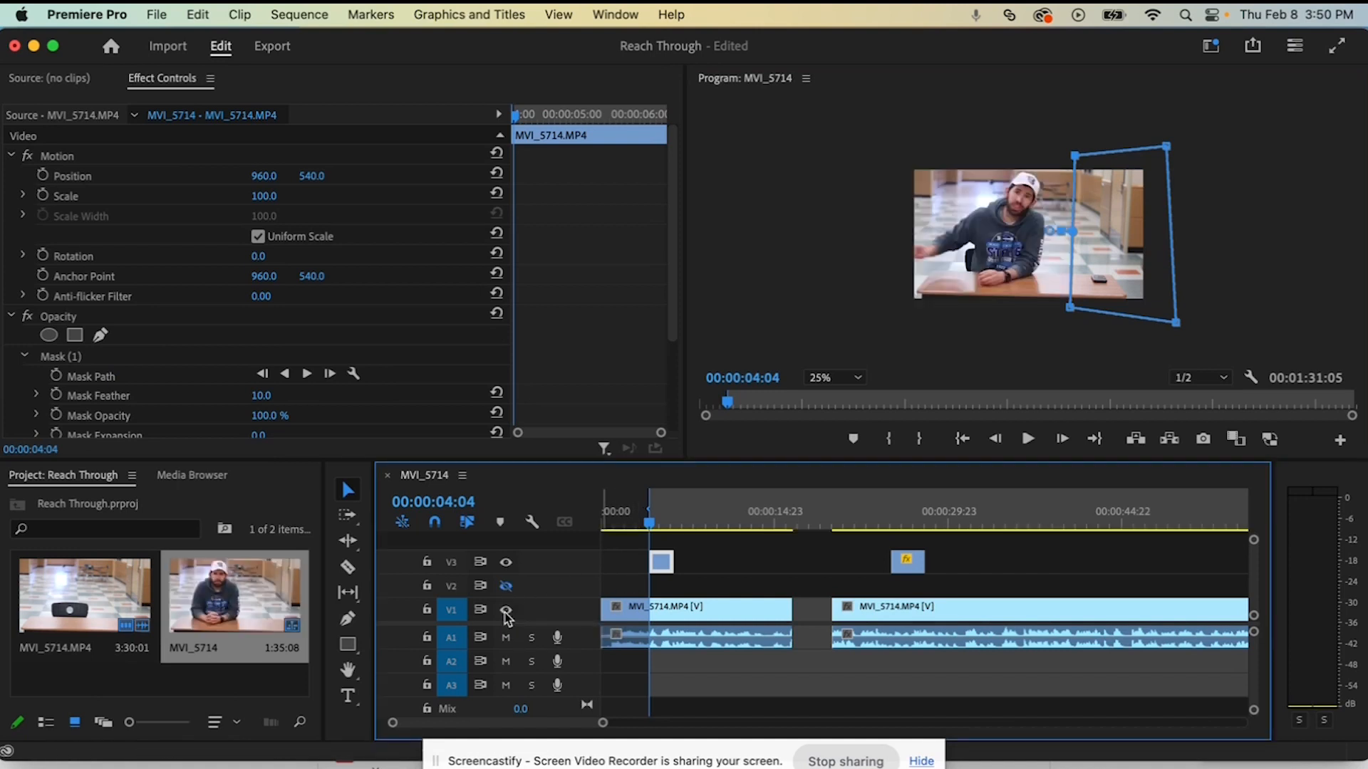
Step: Bring the exported still from the desktop onto V2 at the sequence start and trim its end to the 00:00:04:04 playhead
key("F11")
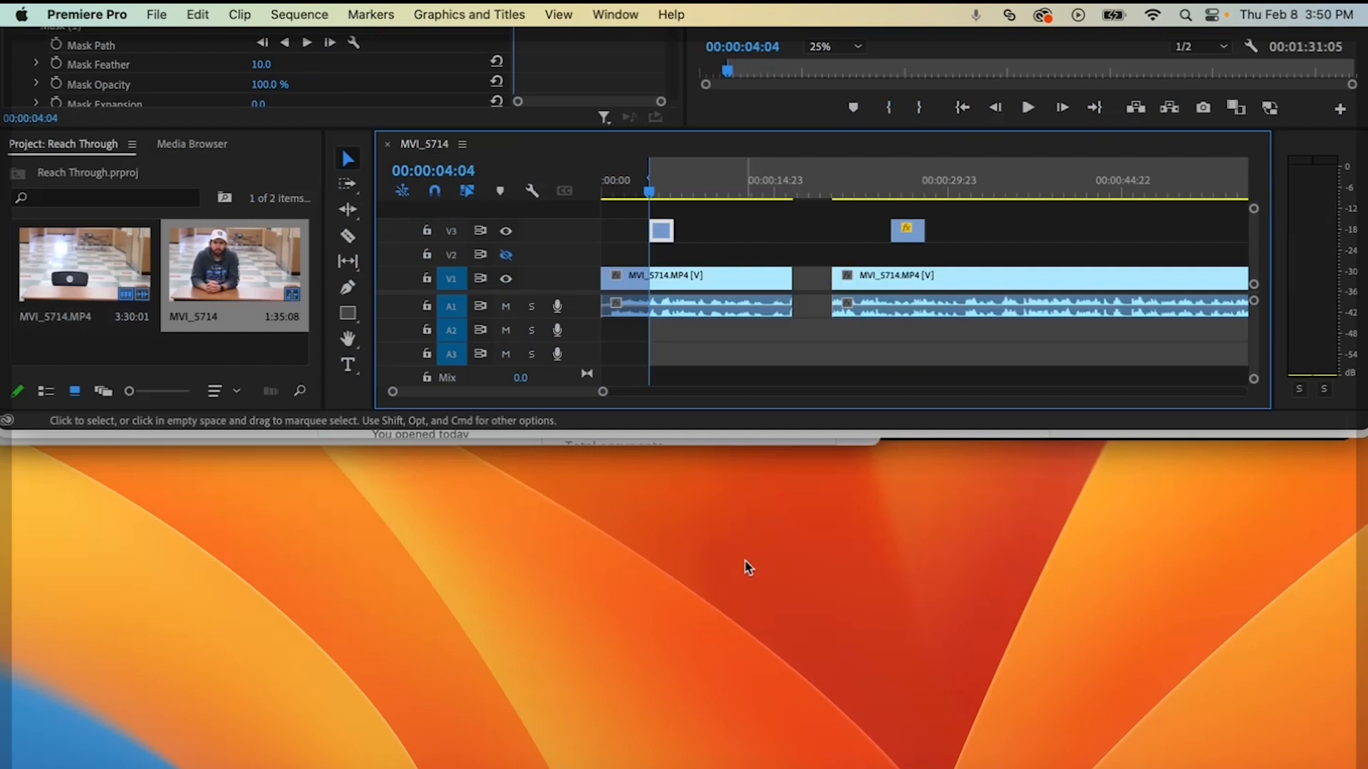
left_click_drag(1307, 275, 611, 587)
key("F11")
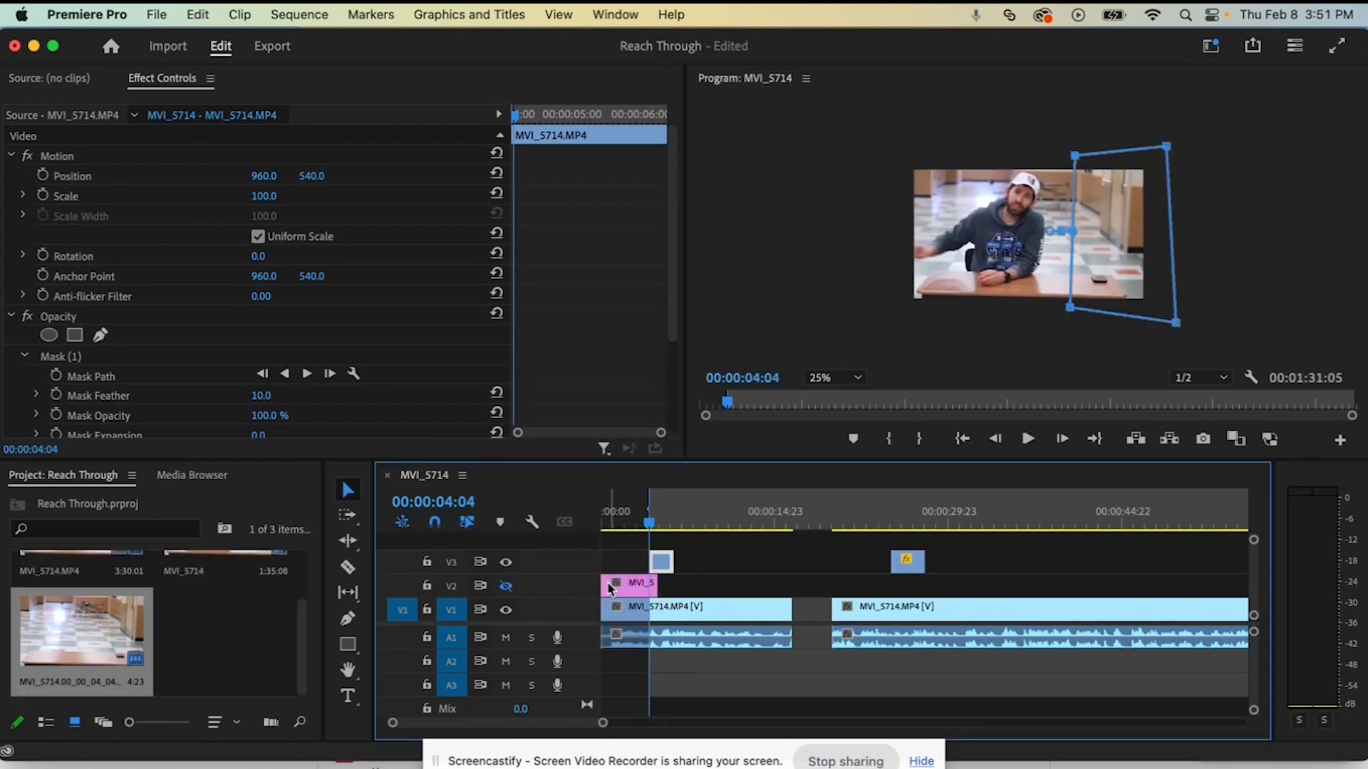
left_click_drag(654, 585, 652, 587)
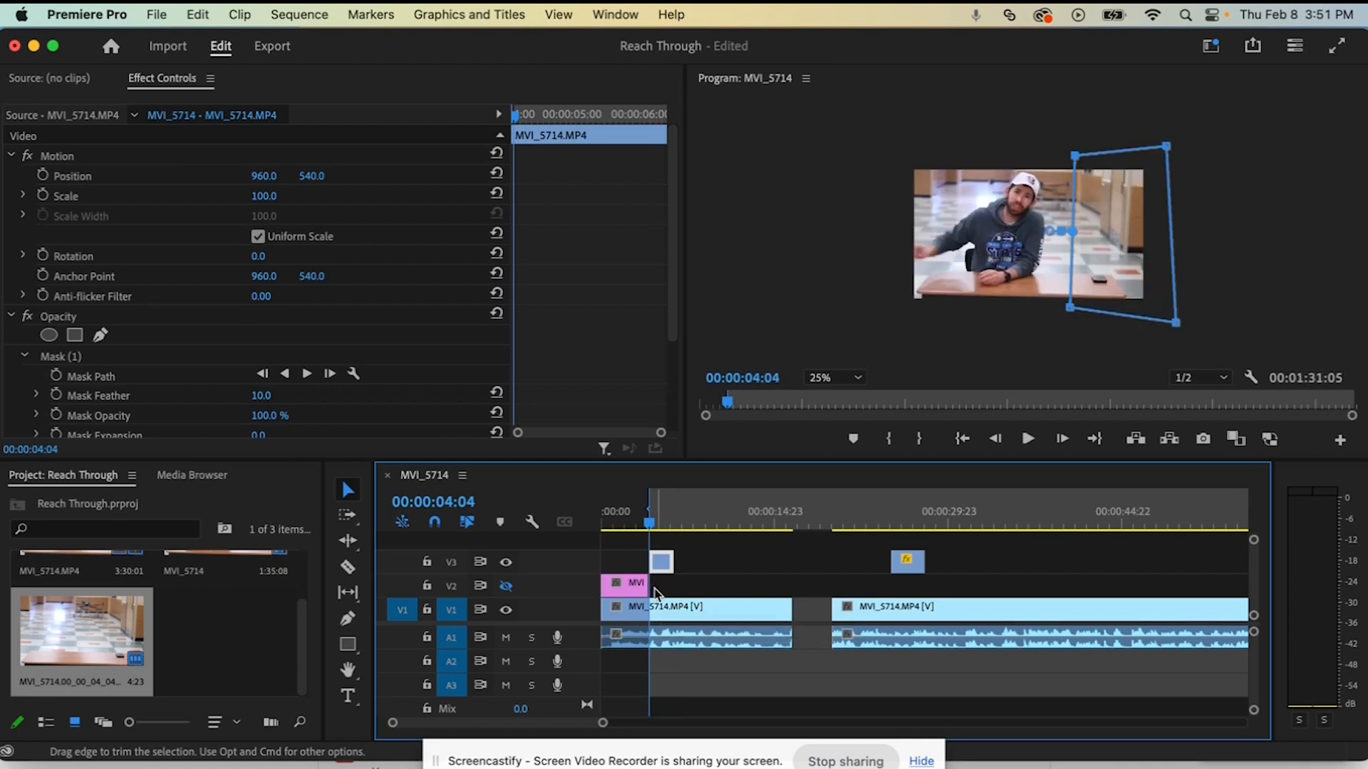
key("=")
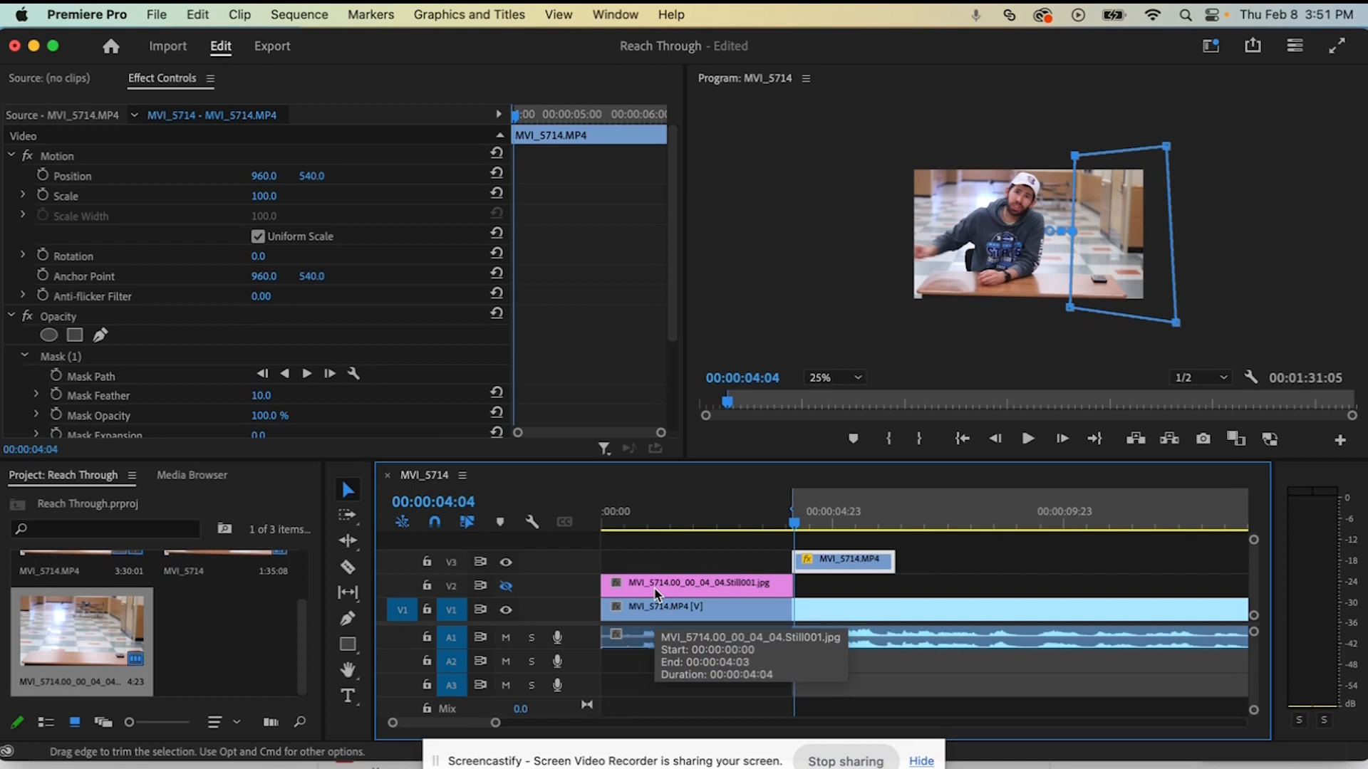
Step: Show the V2 track and, at 00:00:03:03, draw a four-point pen opacity mask on the still around the frame's right side with the phone
left_click(746, 526)
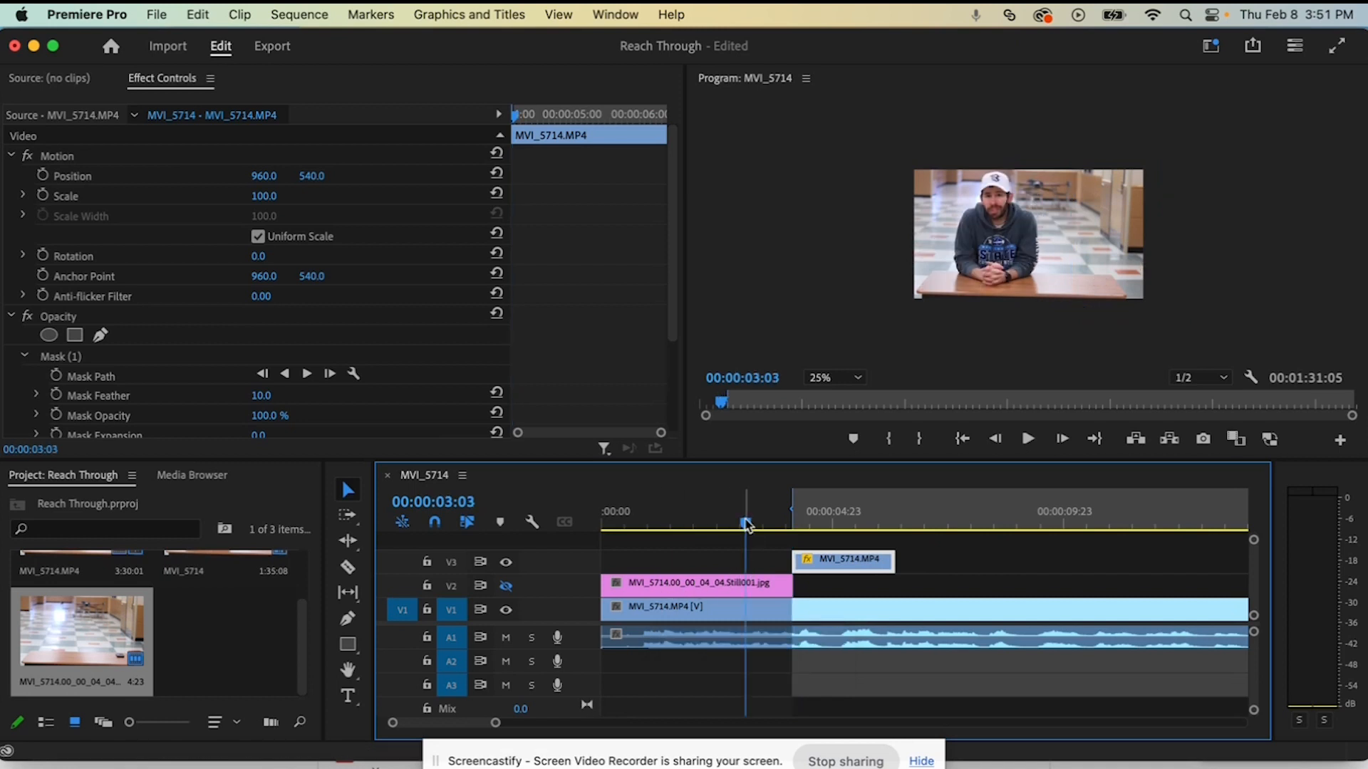
left_click(506, 586)
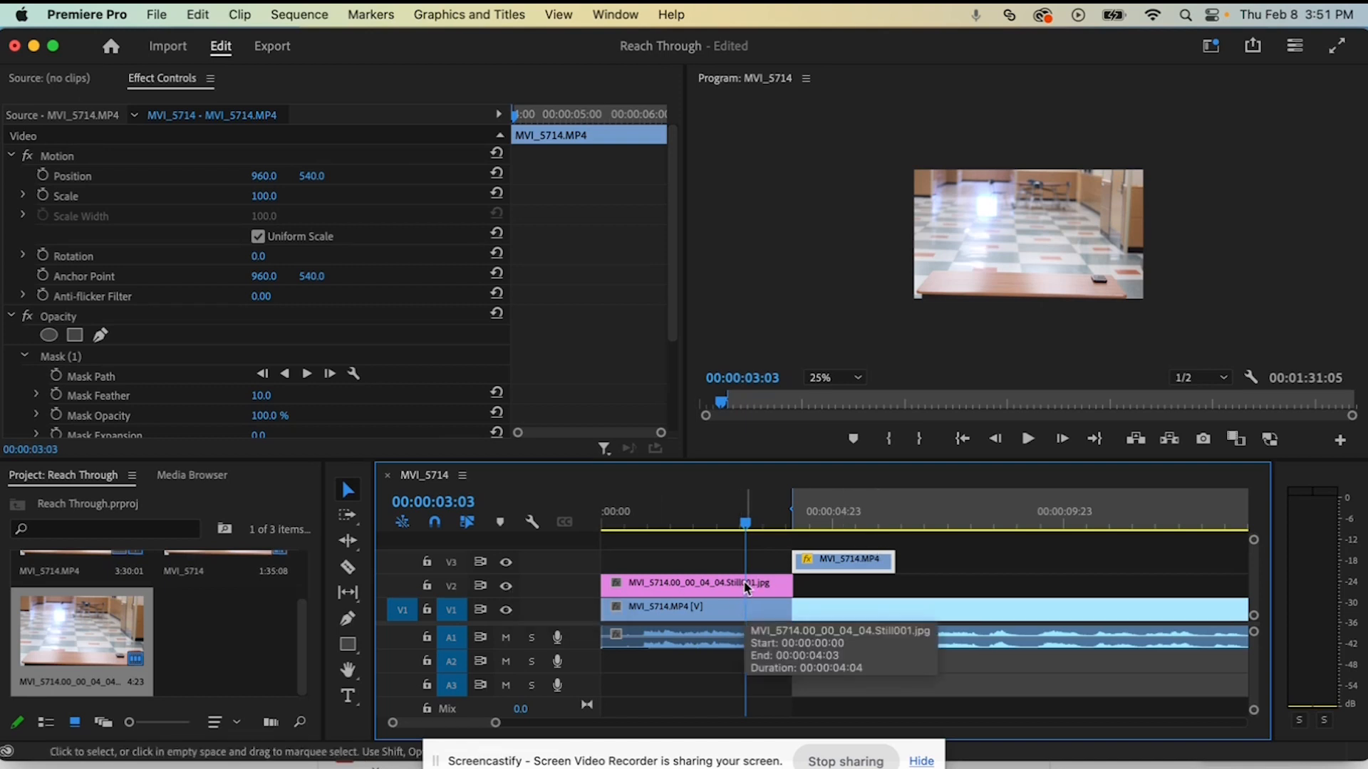
left_click(715, 578)
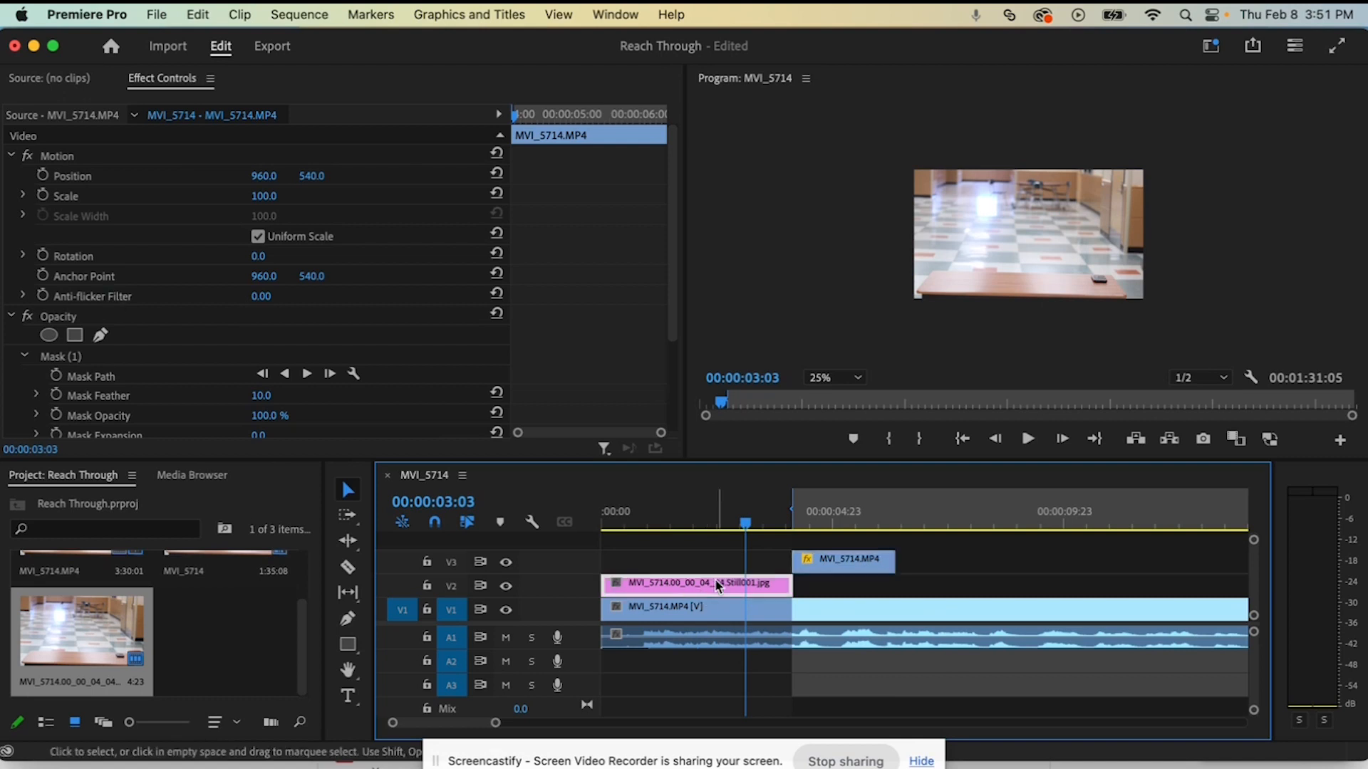
left_click(100, 336)
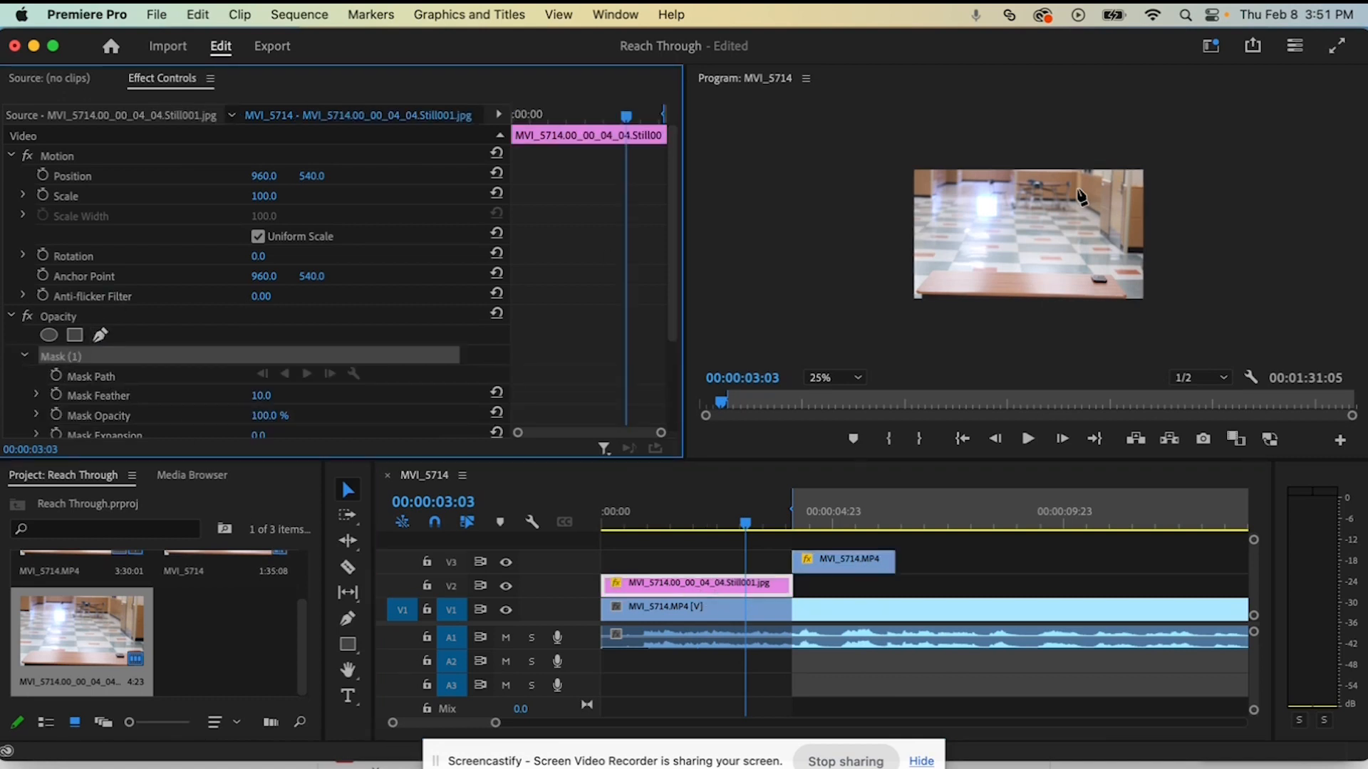
left_click(1080, 156)
left_click(1078, 310)
left_click(1176, 313)
left_click(1167, 145)
left_click(1081, 154)
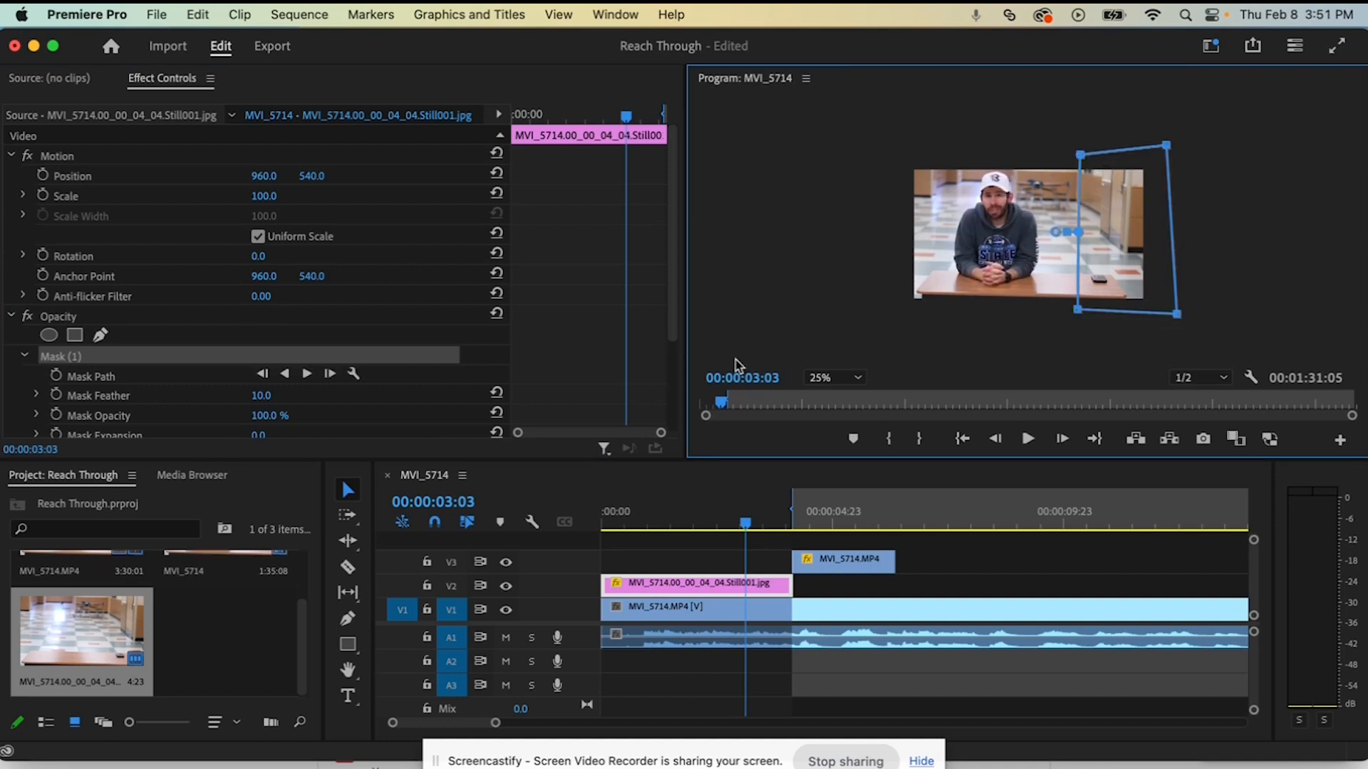
Step: Play the sequence from the start to 00:00:16:10 to check the masked still's handover to the V3 overlay
left_click_drag(746, 526, 578, 526)
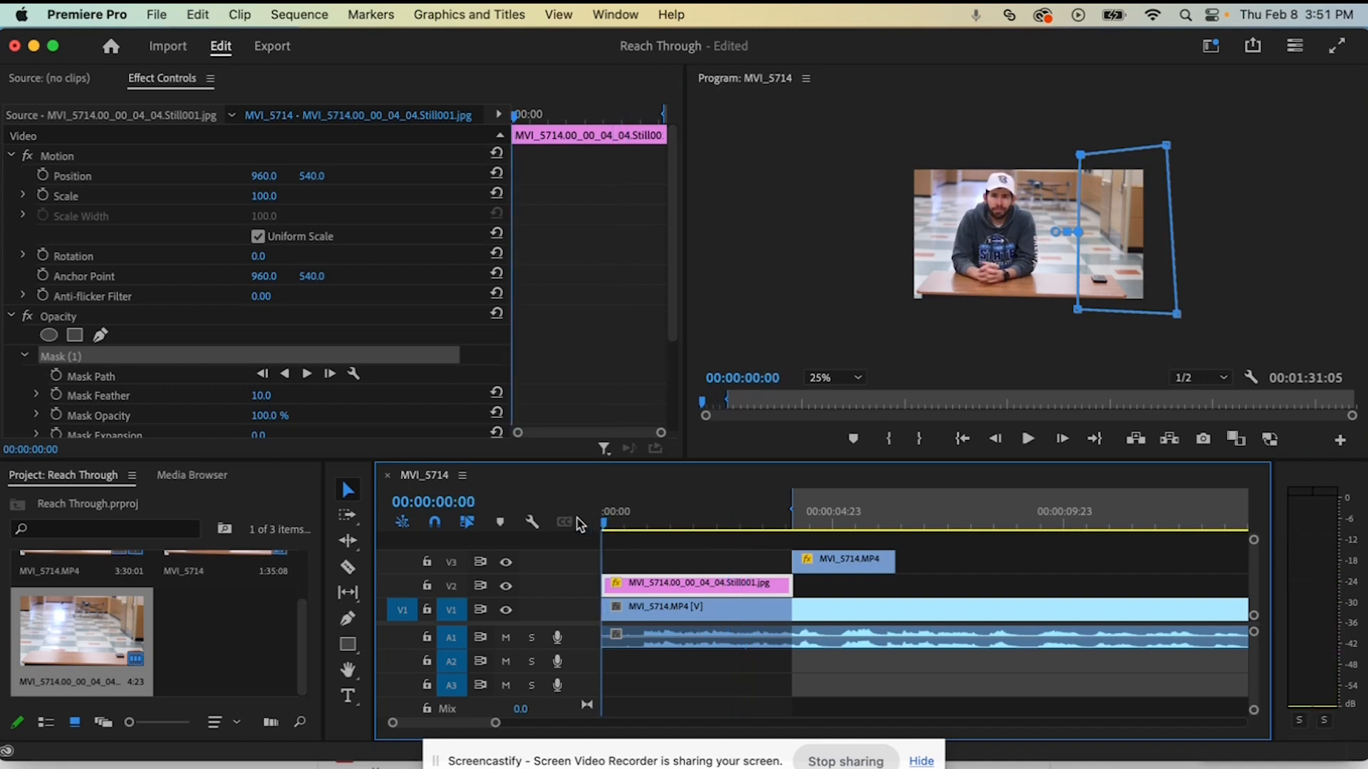
left_click(666, 504)
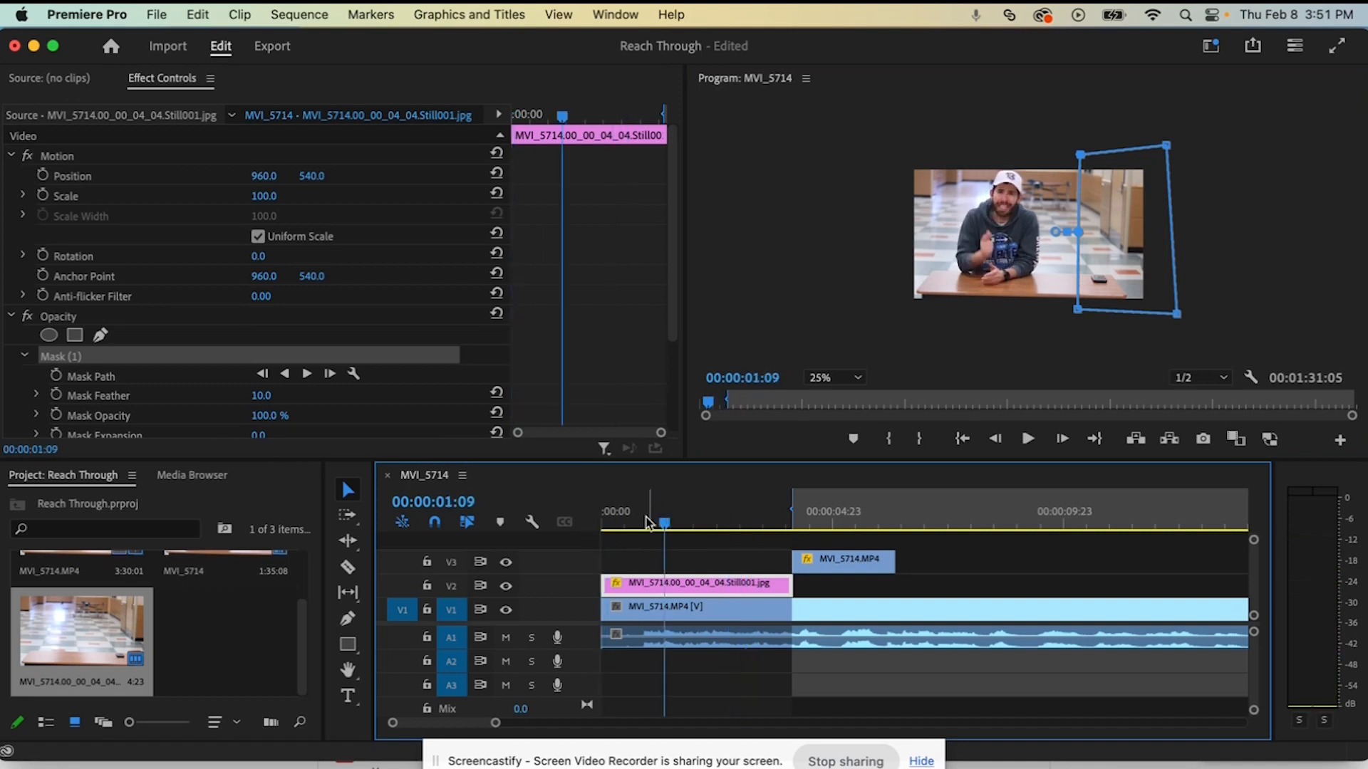
left_click(608, 524)
key("space")
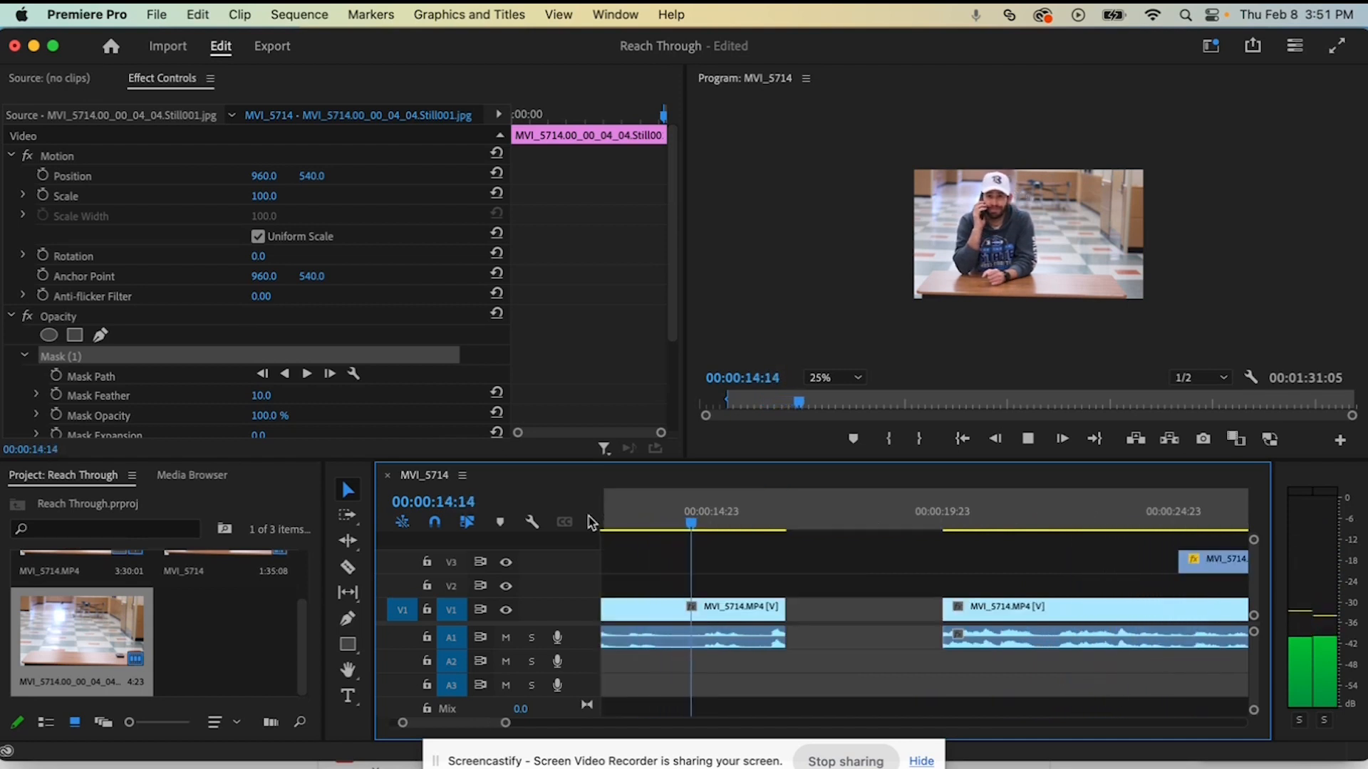
key("space")
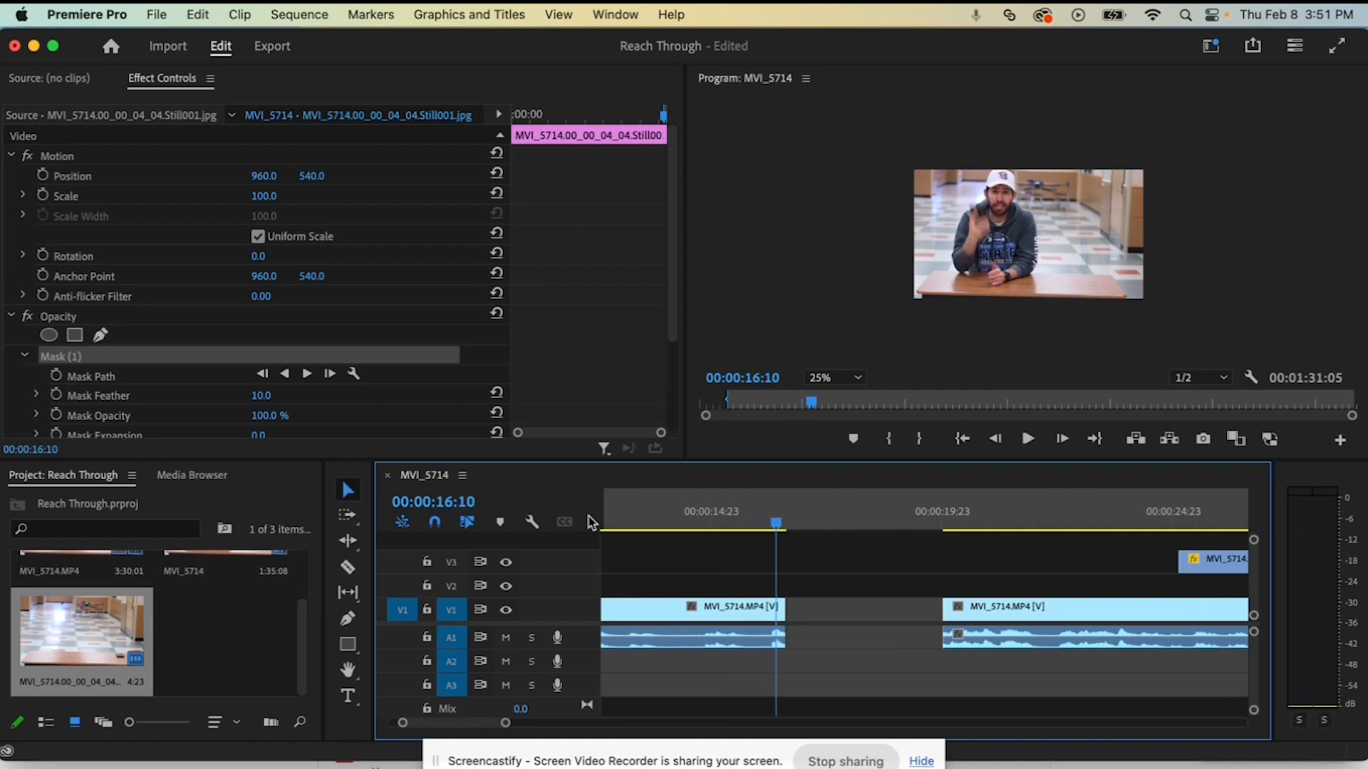
Step: Trim the end of the first long V1 clip to before 00:00:16:10, and set the In and Out points at 00:00:00:00
left_click_drag(781, 611, 753, 615)
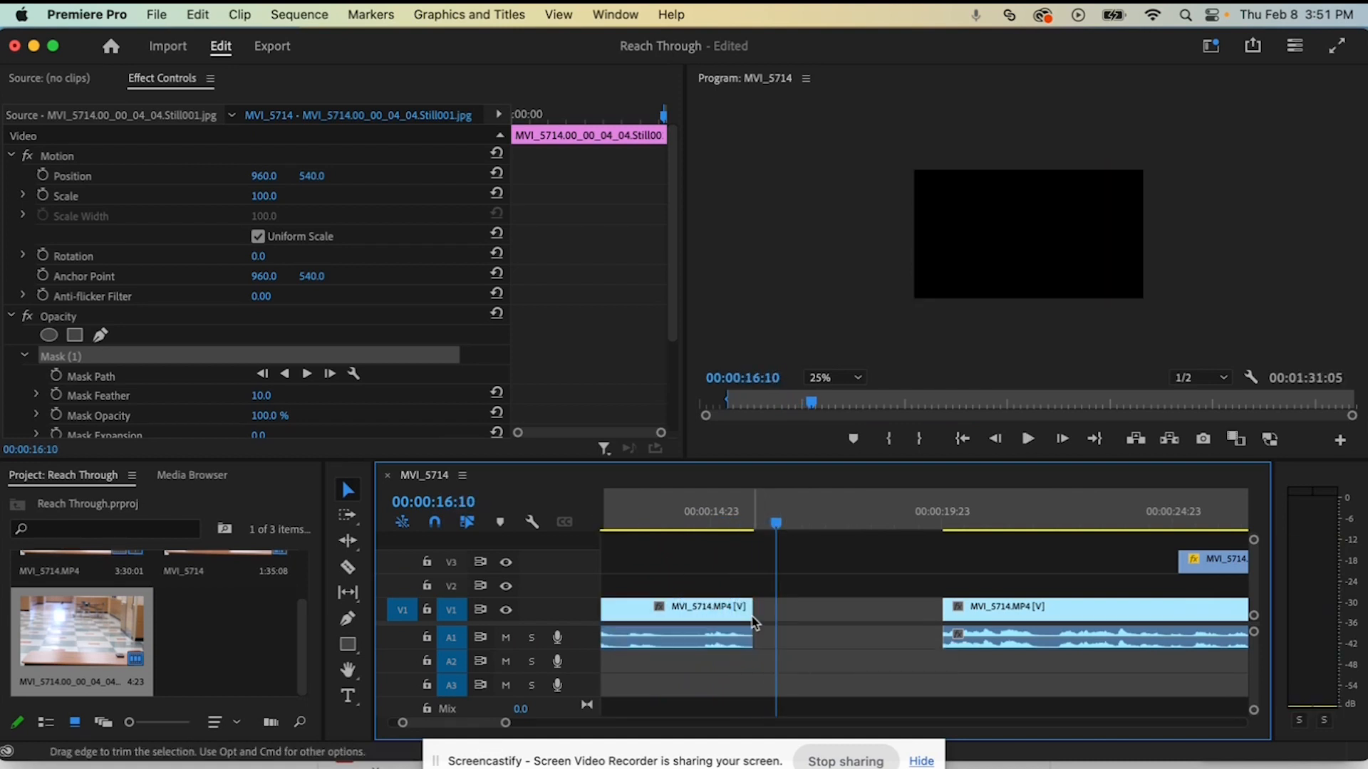
scroll(738, 558, "left", 10)
left_click_drag(684, 536, 536, 525)
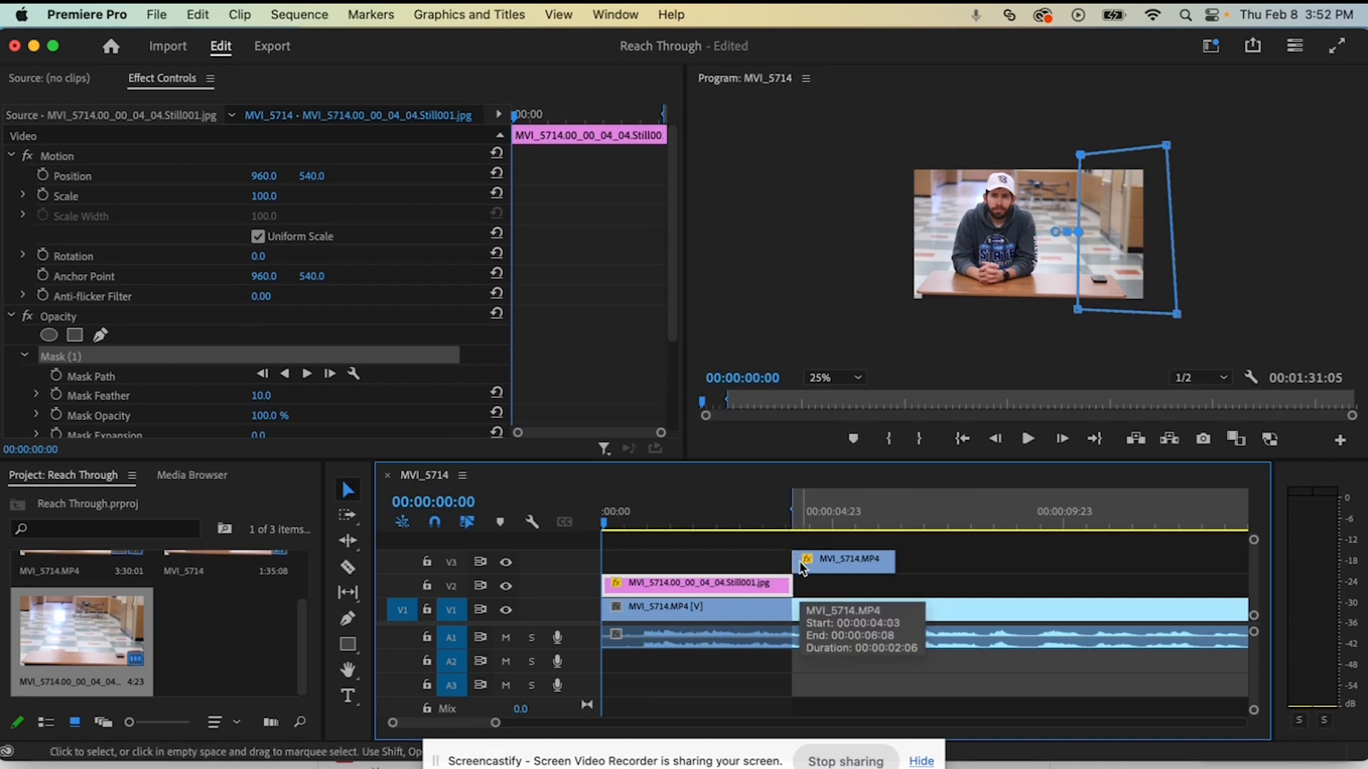
key("i")
key("o")
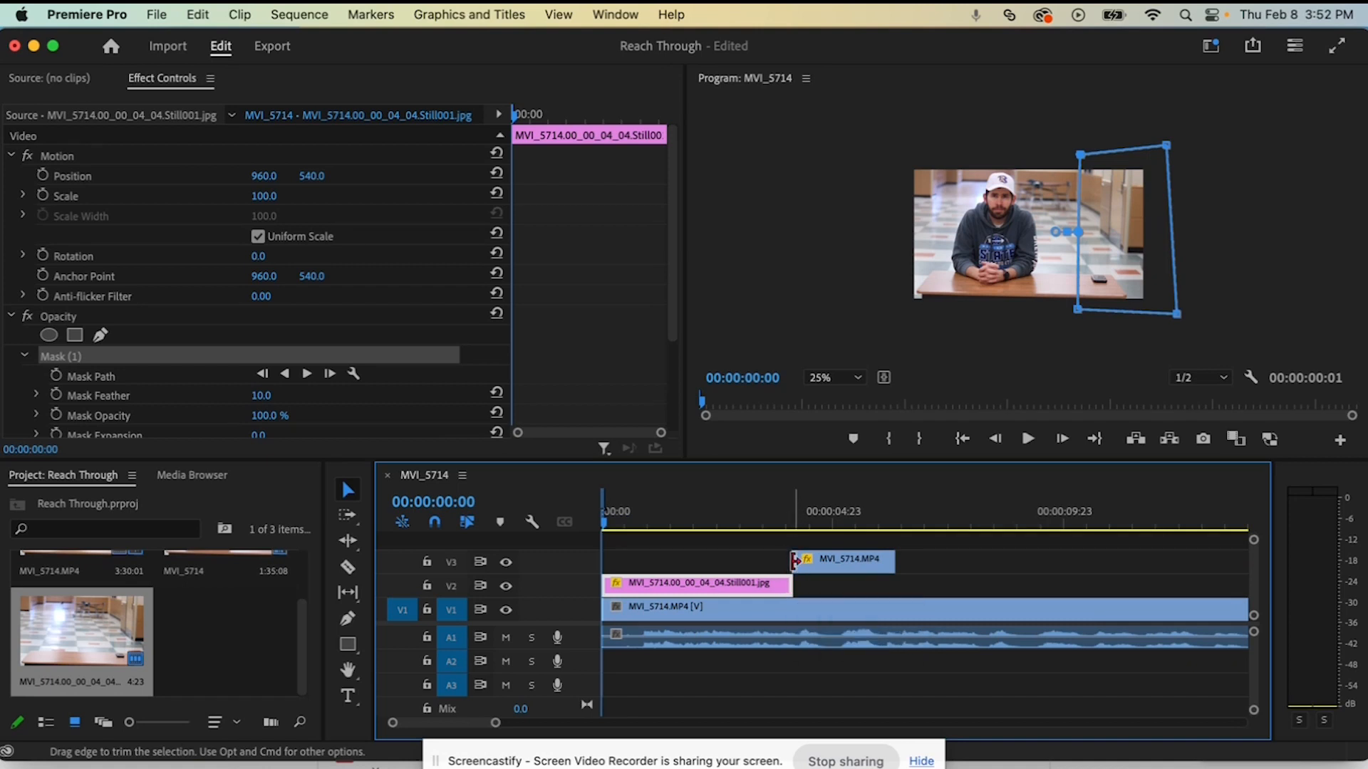
Step: Extend the V2 still's end to 00:00:05:10 beneath the V3 clip and play the overlap through to 00:00:06:23
left_click_drag(792, 582, 852, 584)
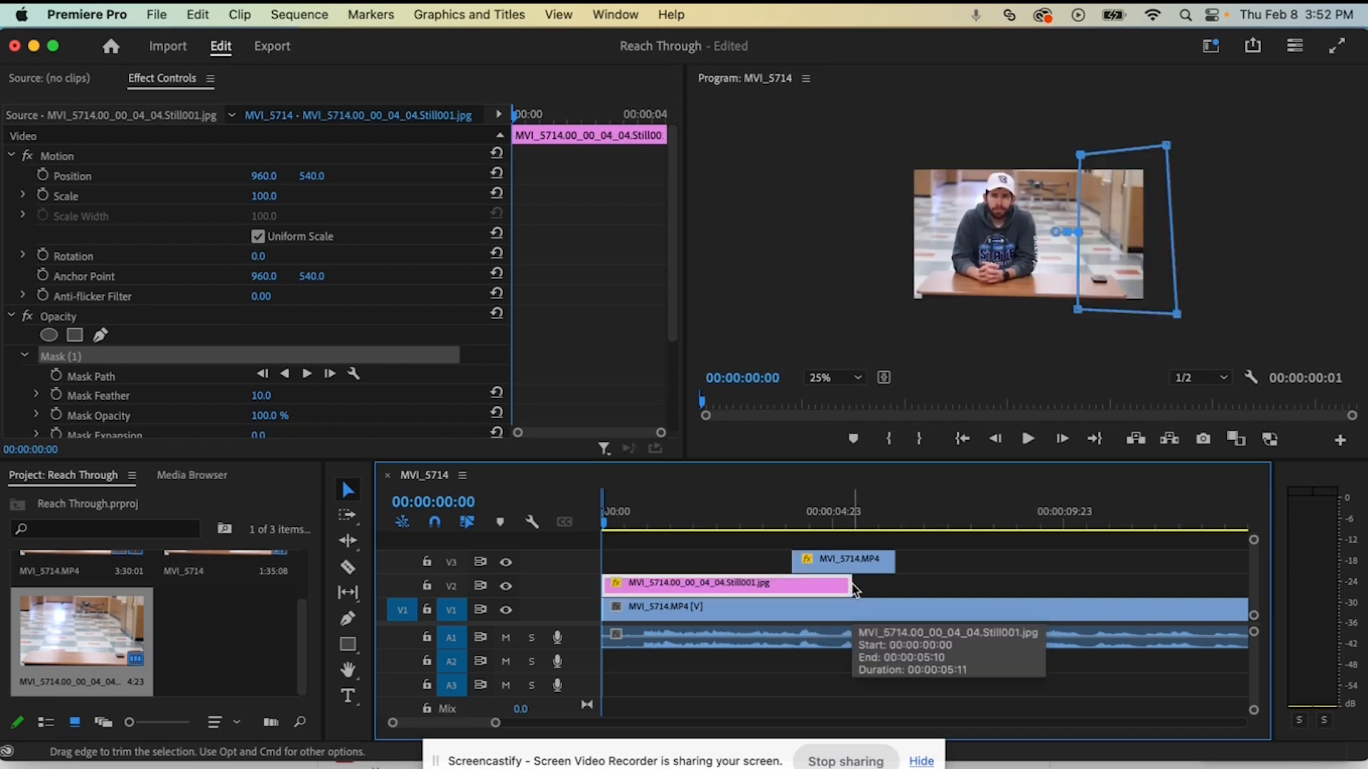
left_click(780, 523)
key("space")
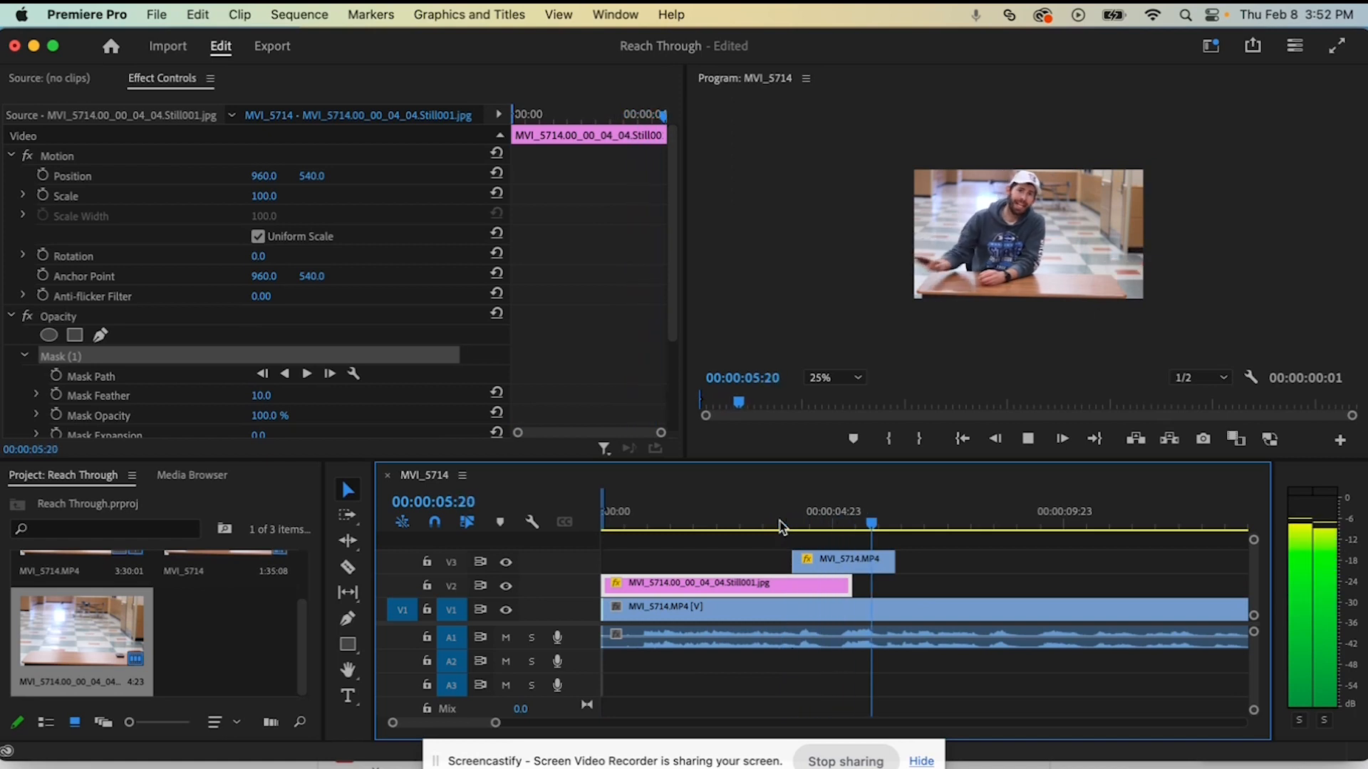
key("space")
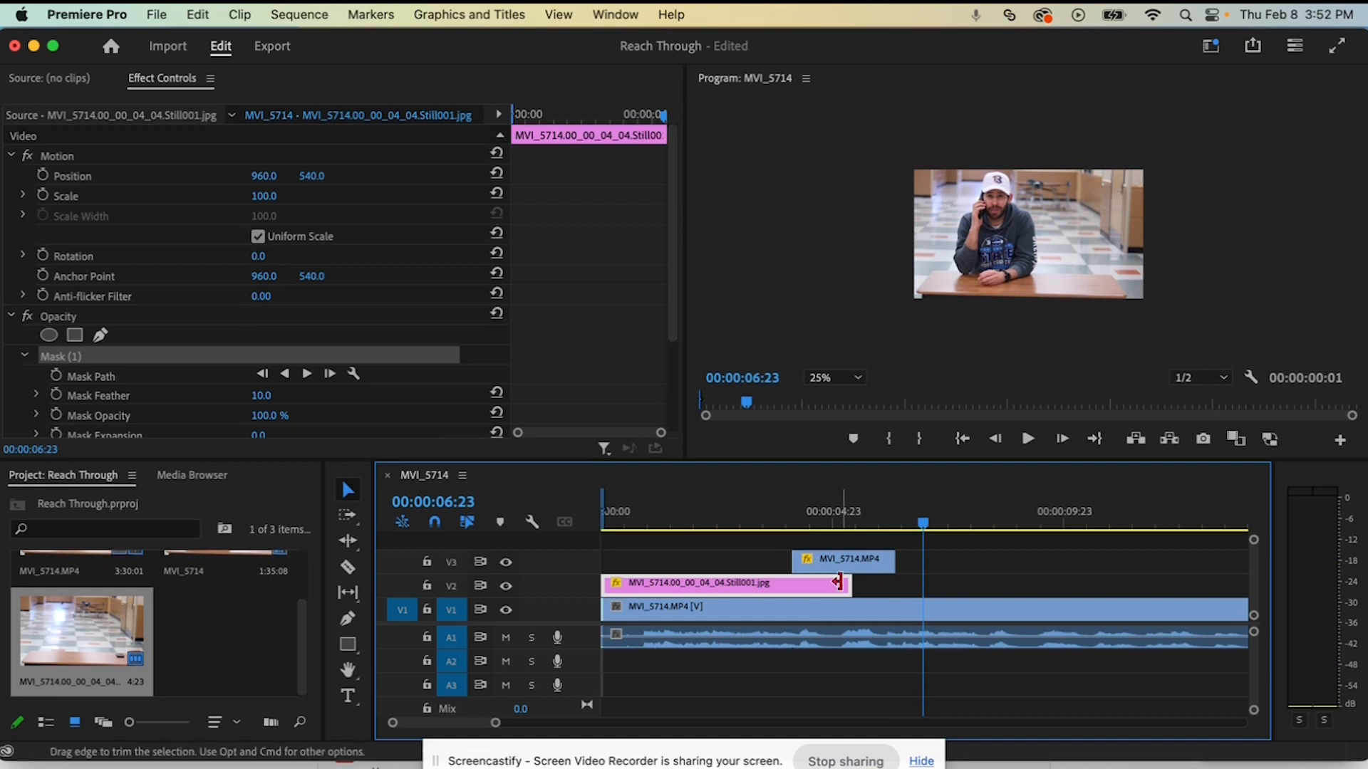
Step: Extend the V2 still just past the end of the V3 clip and play the overlap up to 00:00:06:17
left_click_drag(857, 584, 908, 584)
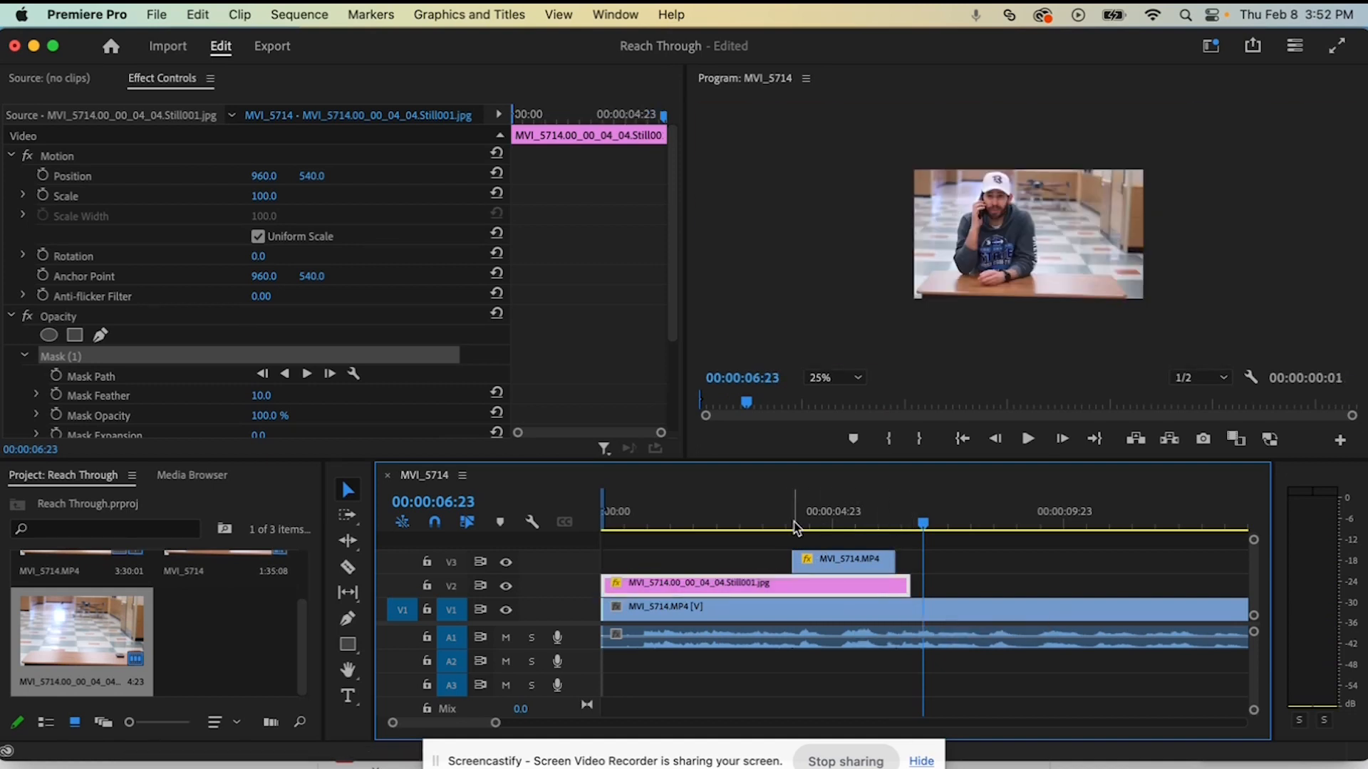
left_click(767, 525)
key("space")
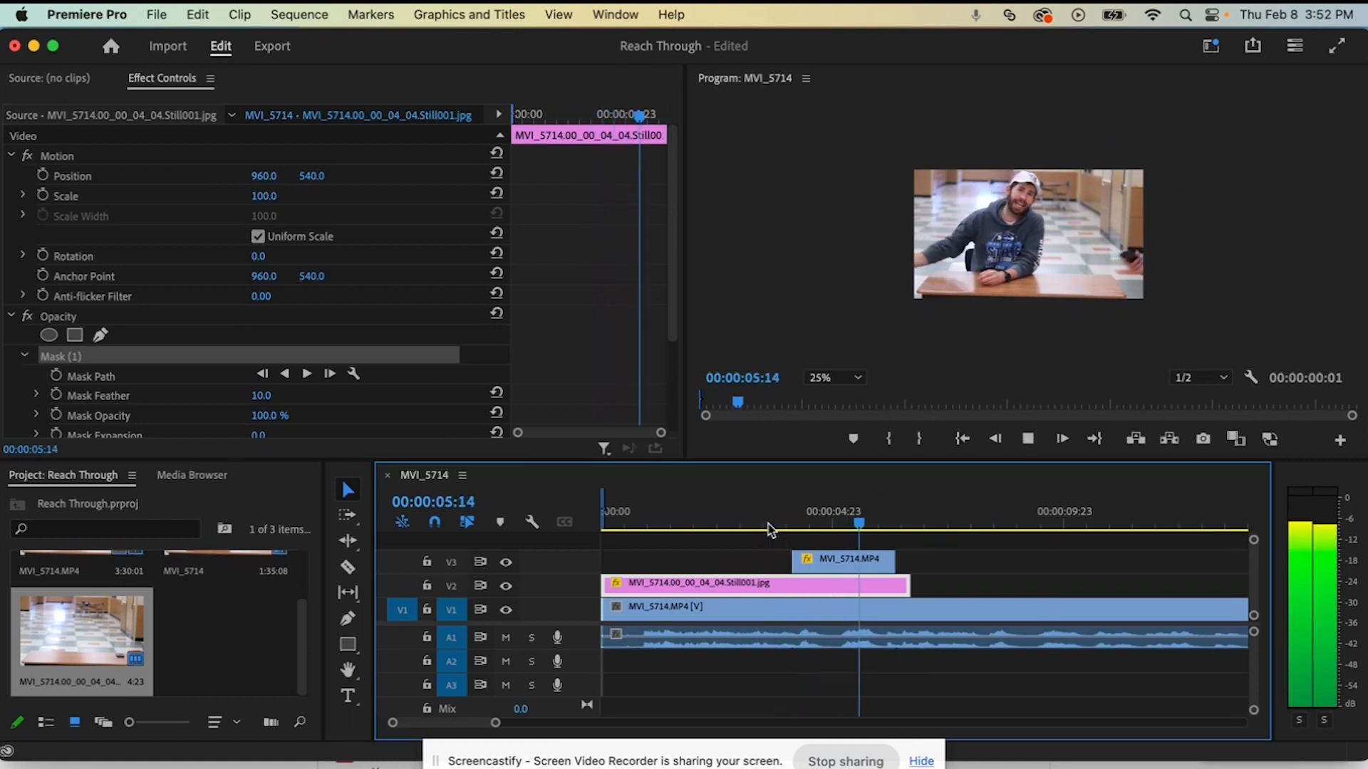
key("space")
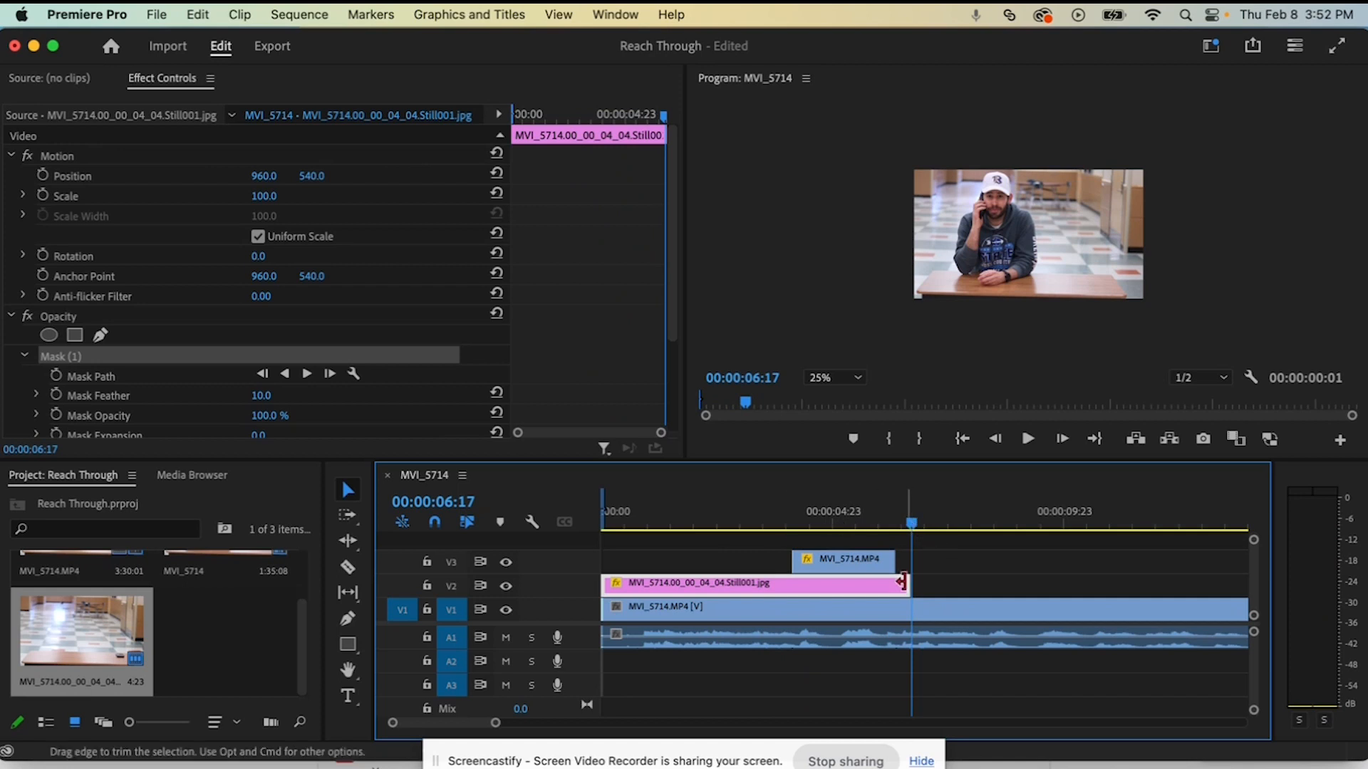
Step: Try longer end points for the V2 still and trim it back to finish where the V3 clip starts
left_click_drag(902, 583, 996, 586)
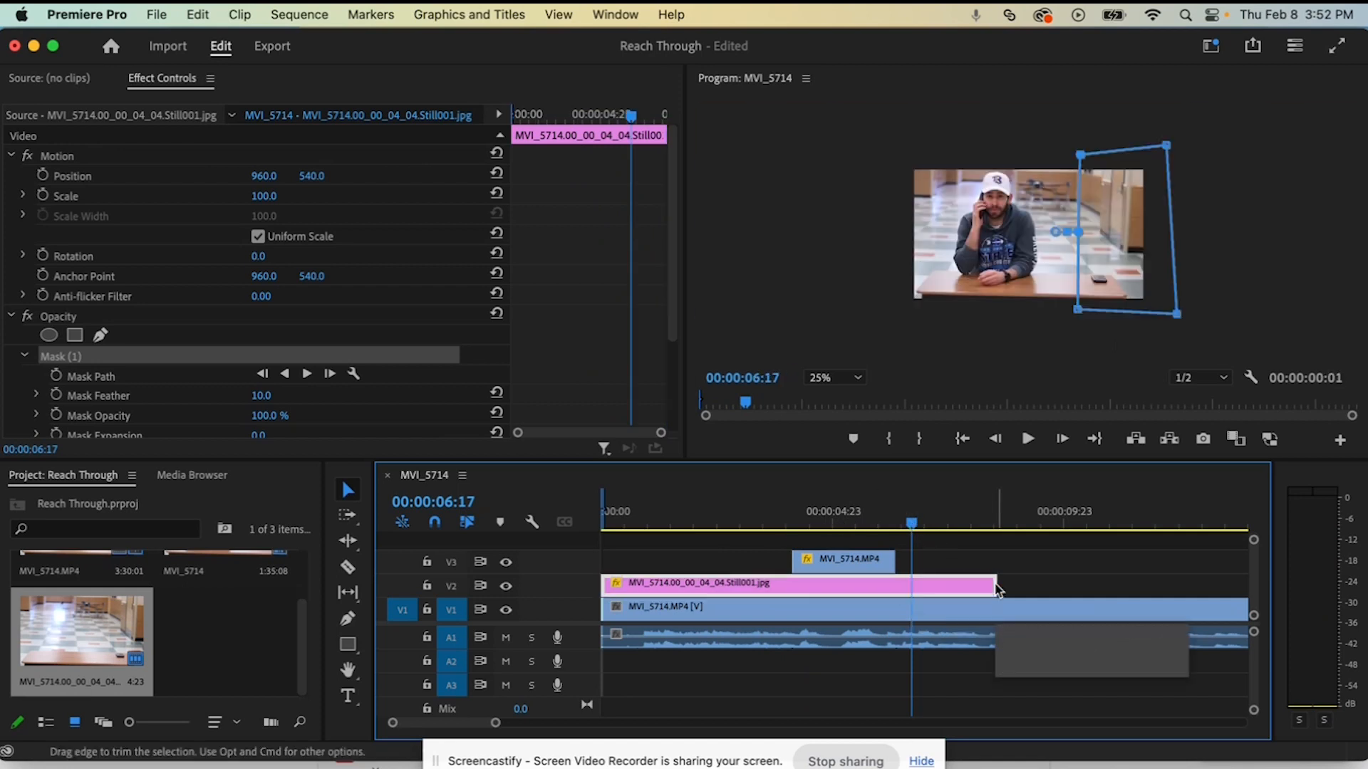
left_click_drag(992, 584, 888, 582)
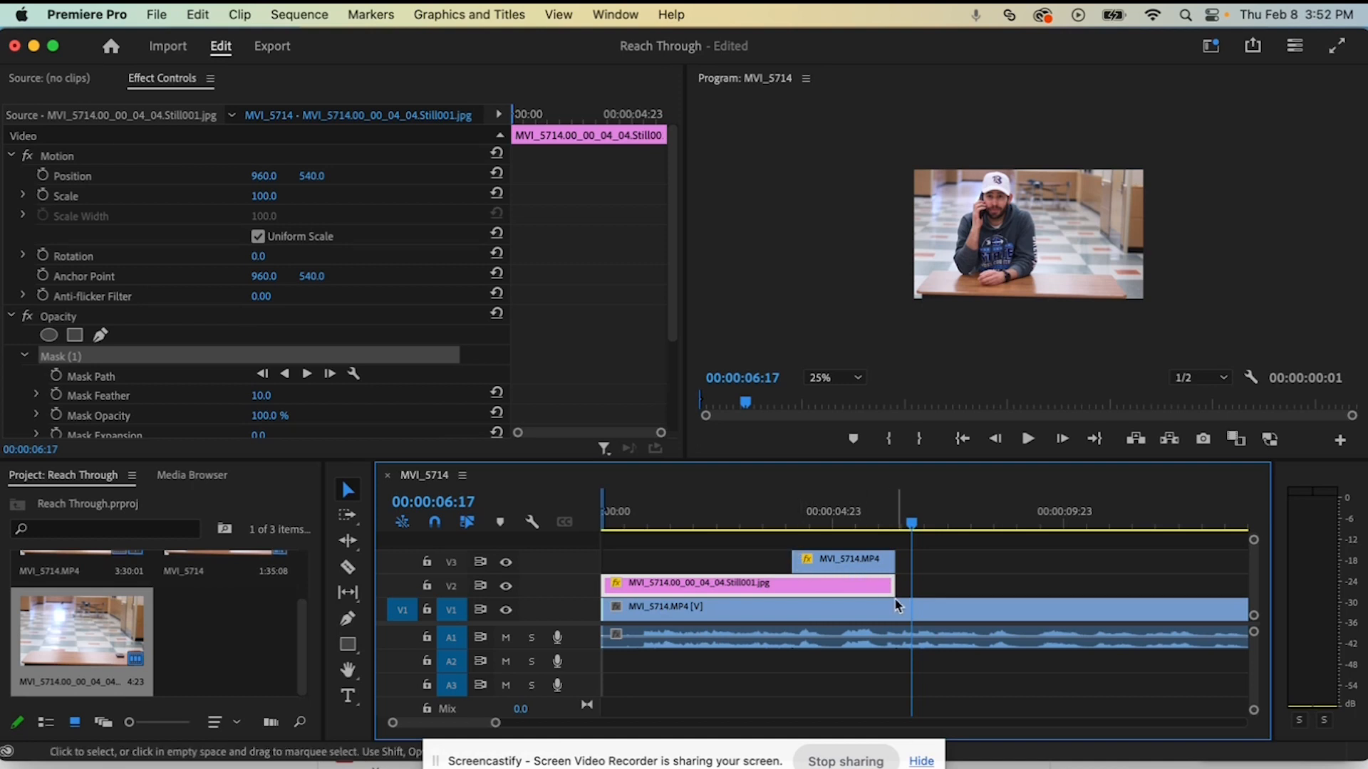
left_click_drag(892, 586, 789, 586)
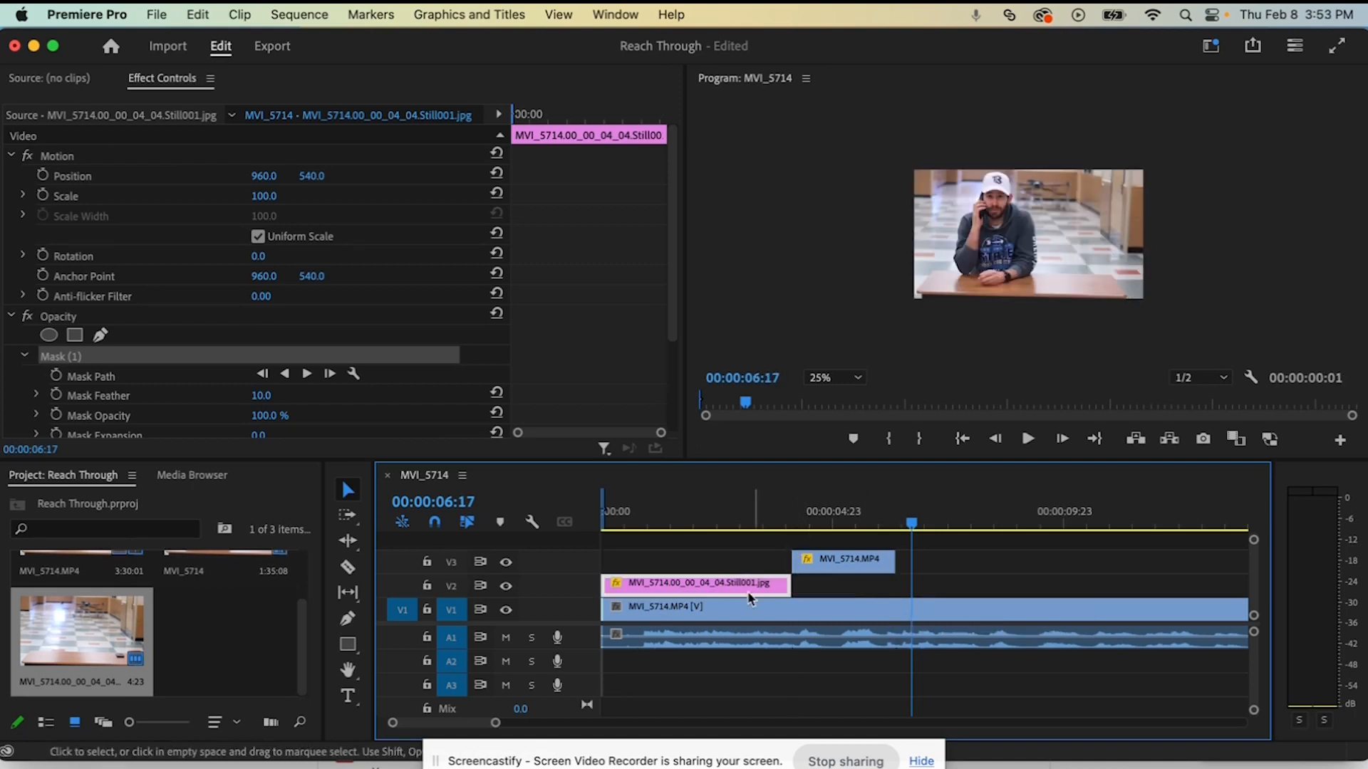